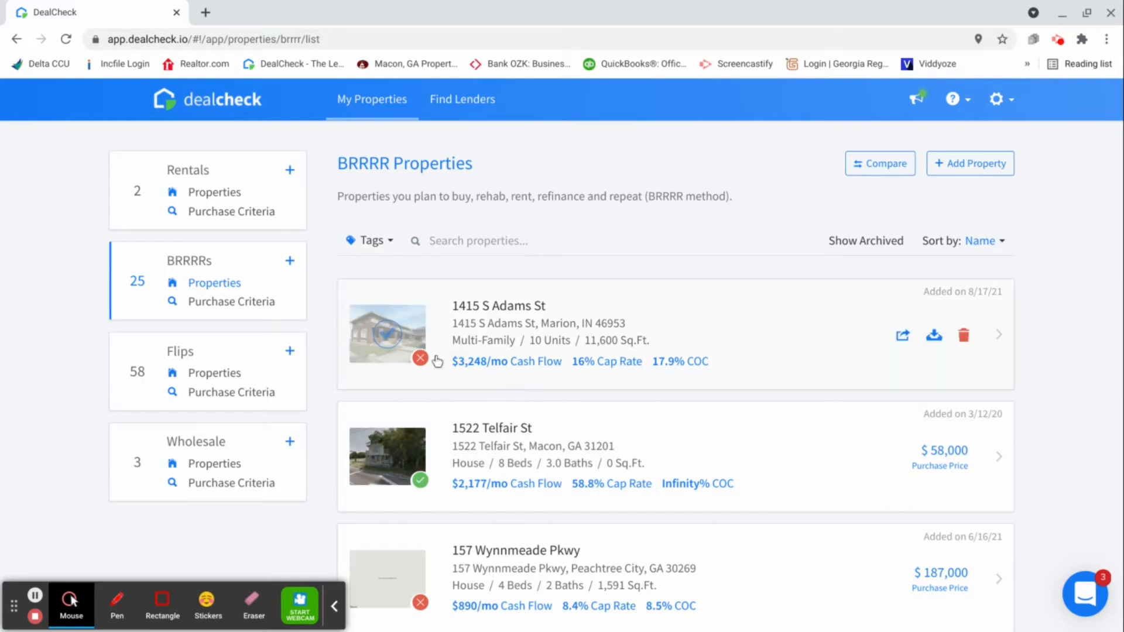
In the BRRRR purchase criteria, set the maximum total cash invested to $15,000
mouse_move(427, 365)
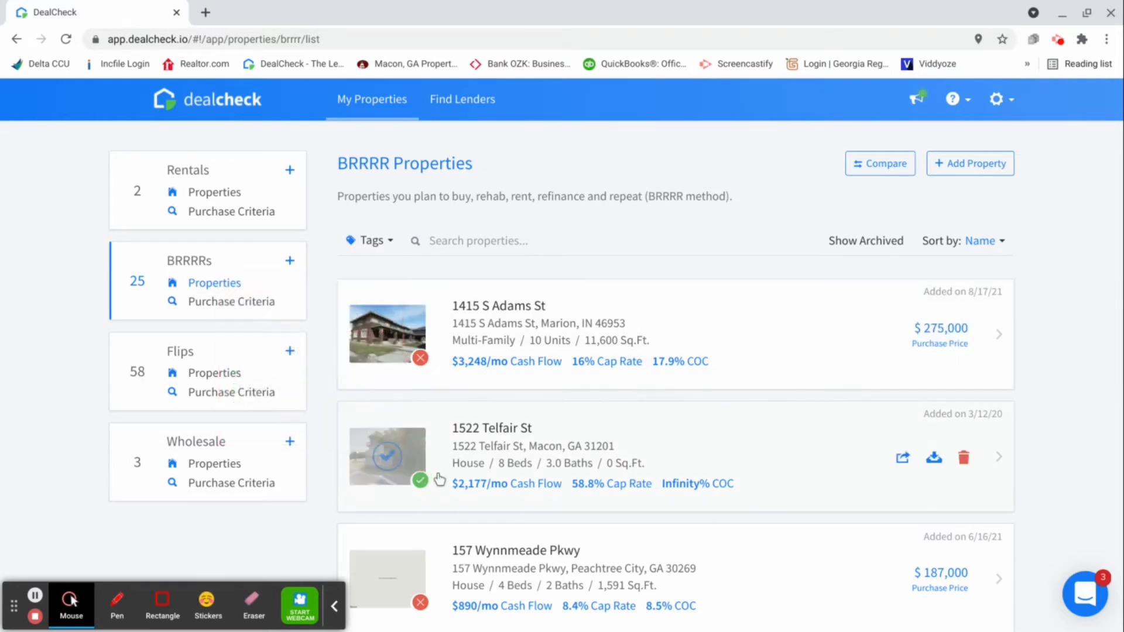
mouse_move(420, 484)
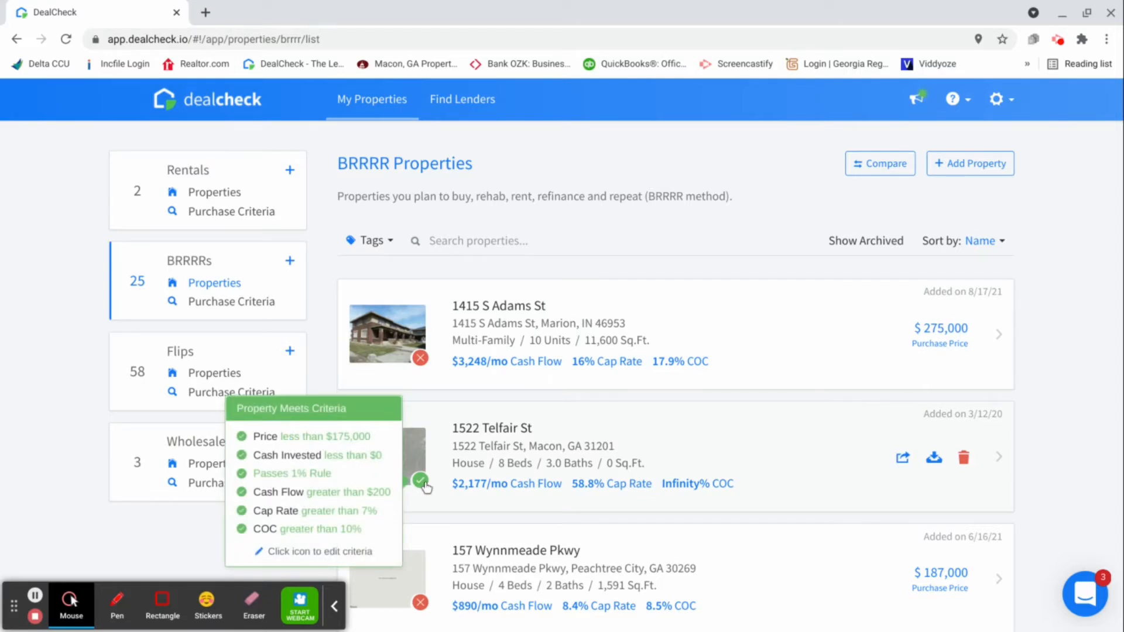
click(258, 306)
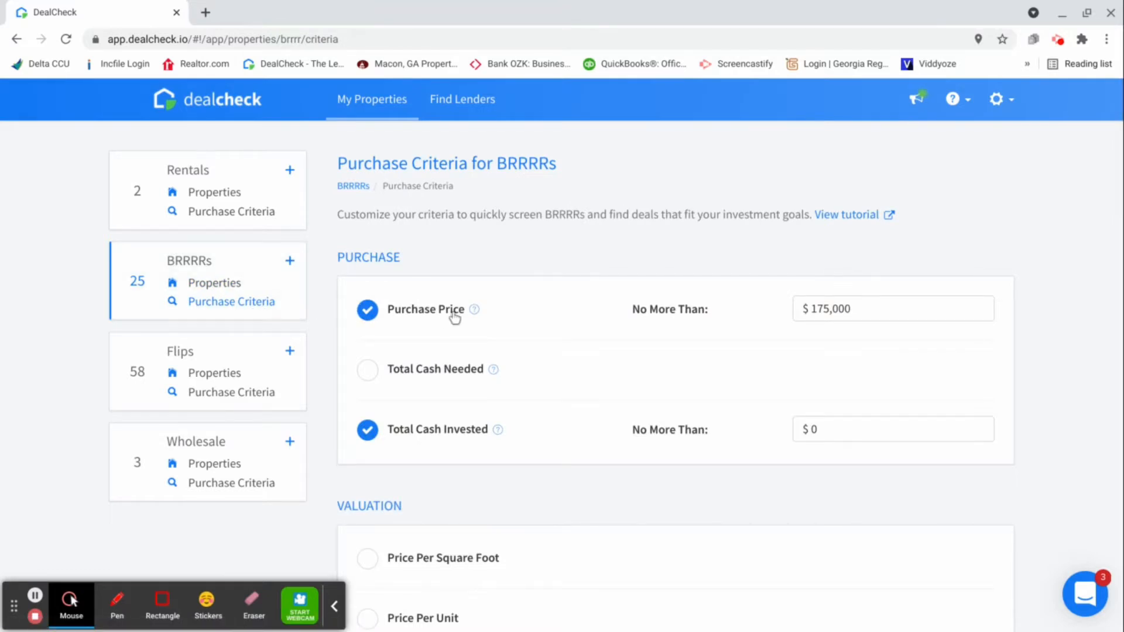
mouse_move(478, 316)
click(795, 320)
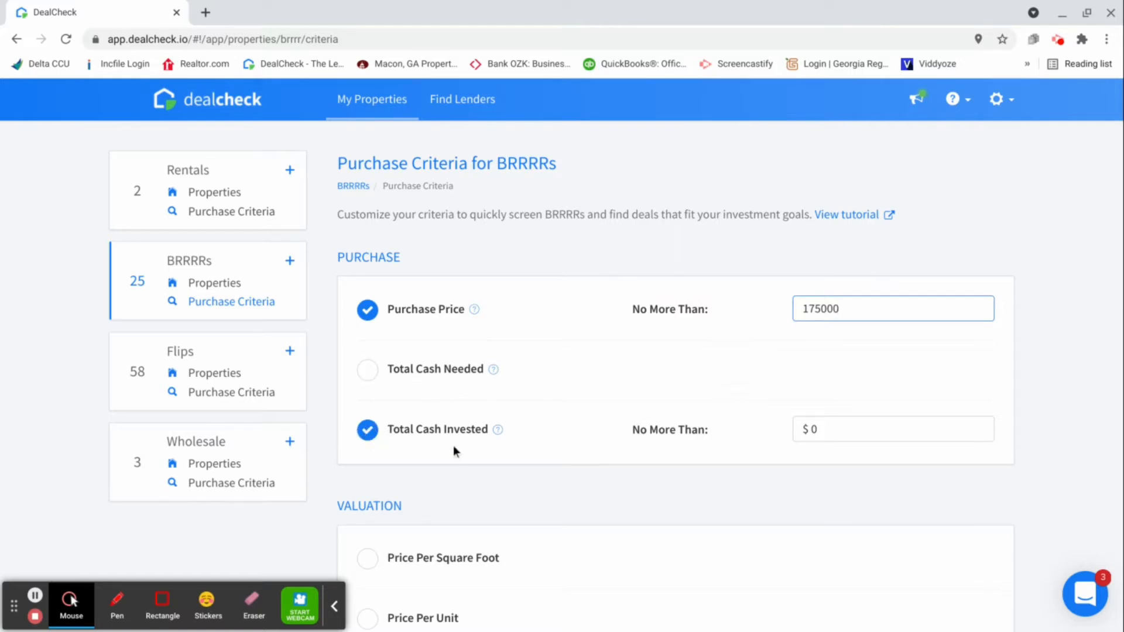
click(828, 433)
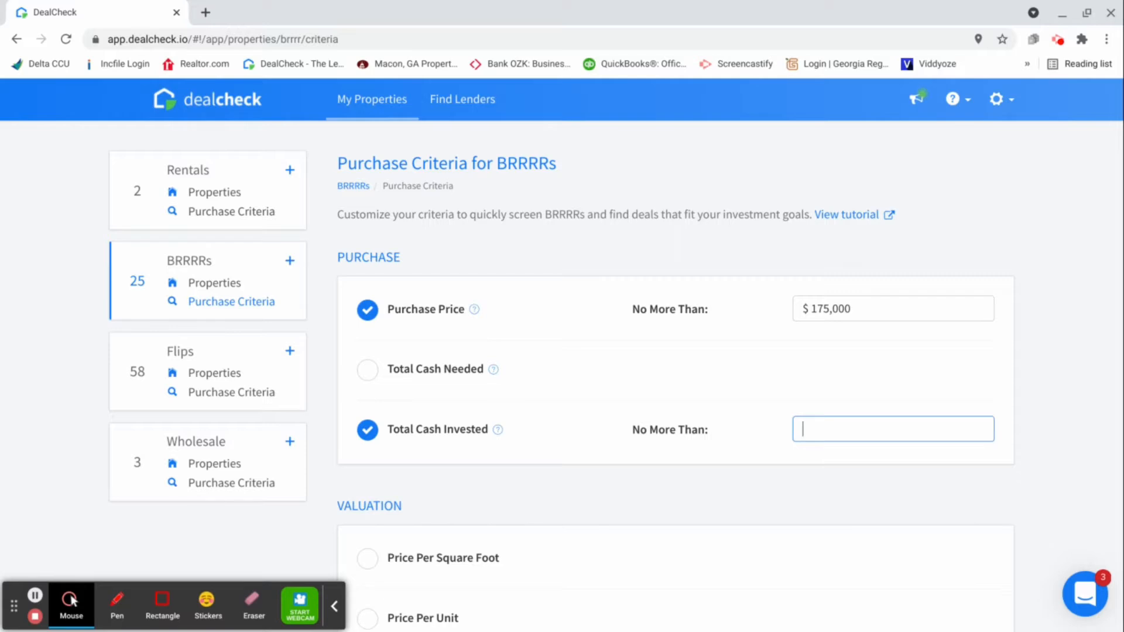
text(15000)
Examine the remaining BRRRR purchase criteria, including the valuation, cash flow, cap rate and cash on cash return thresholds
scroll(715, 444, down, 1)
scroll(715, 438, down, 6)
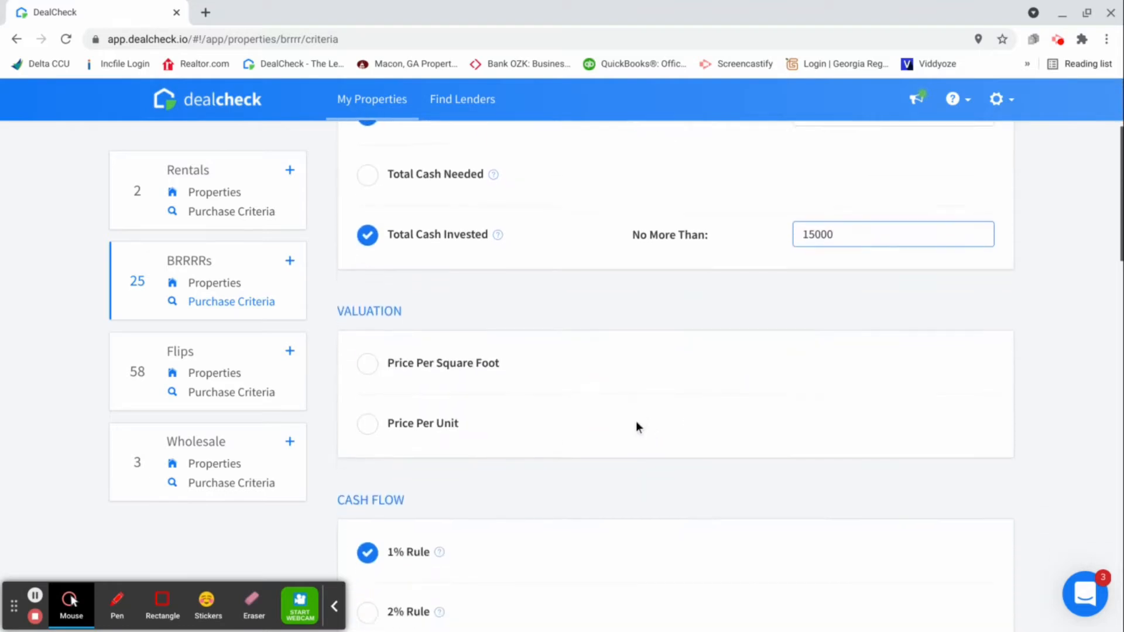
scroll(603, 431, down, 5)
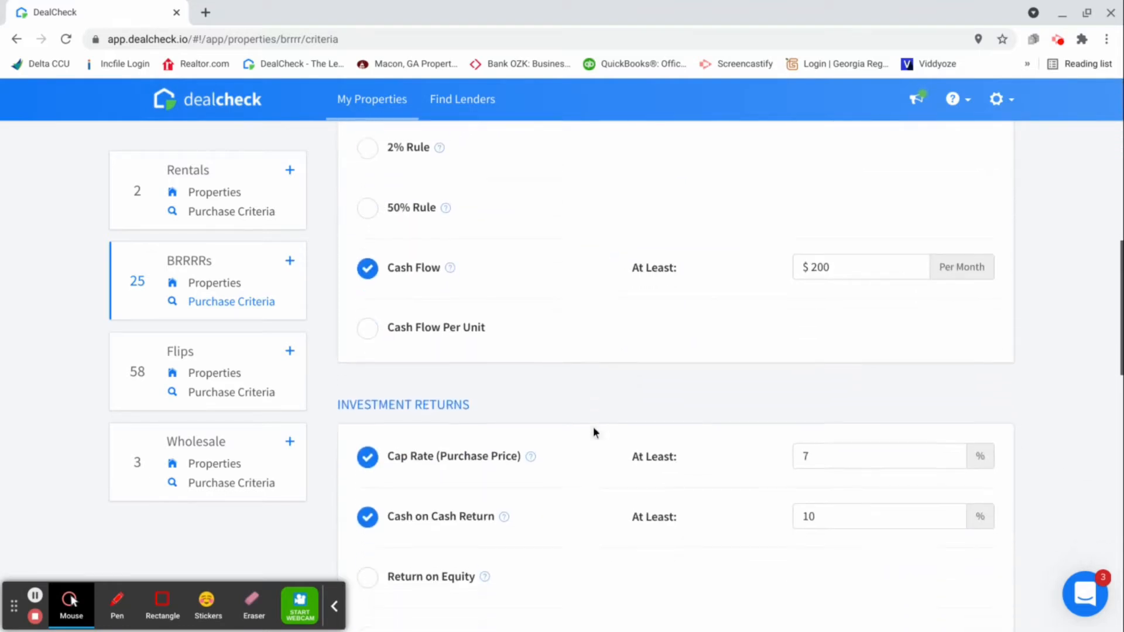
click(334, 606)
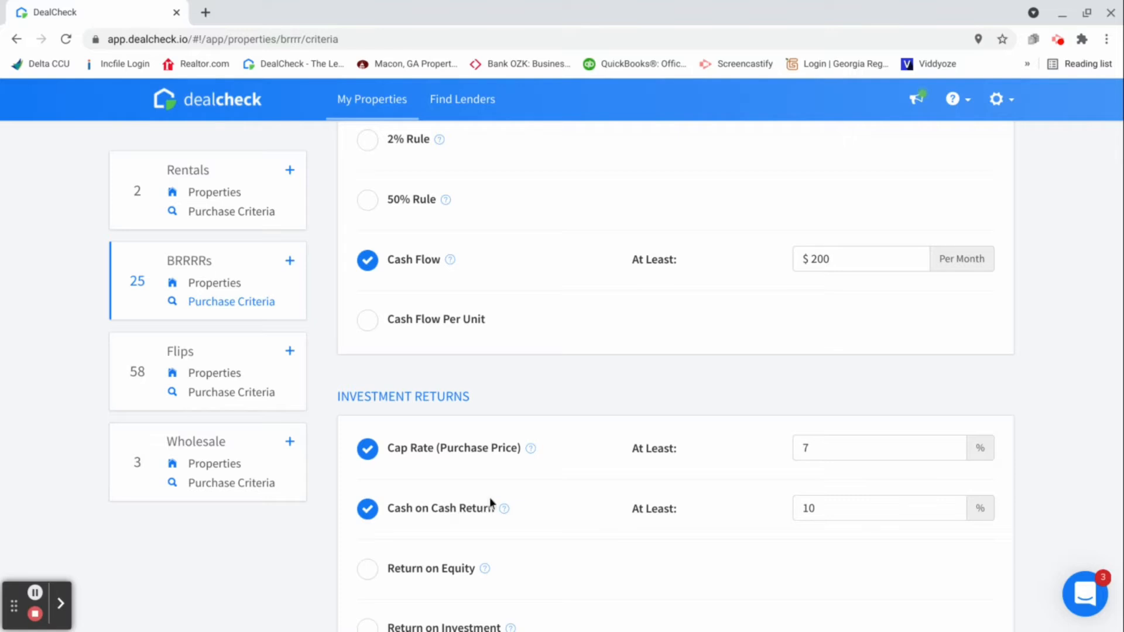
mouse_move(534, 450)
mouse_move(507, 512)
scroll(729, 433, up, 8)
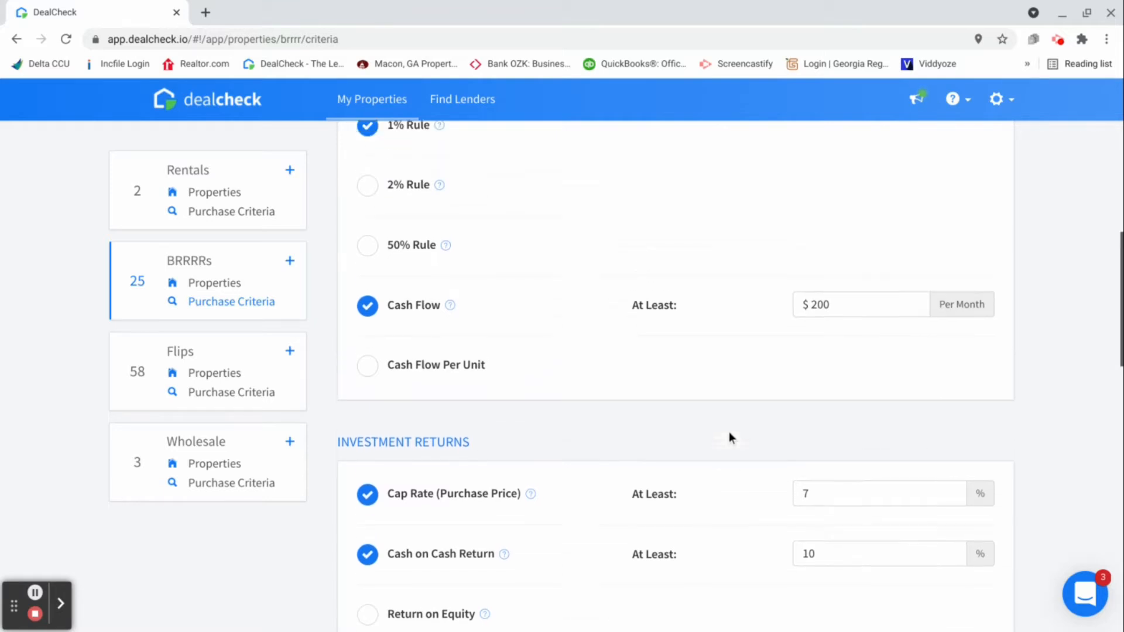
scroll(727, 439, up, 1)
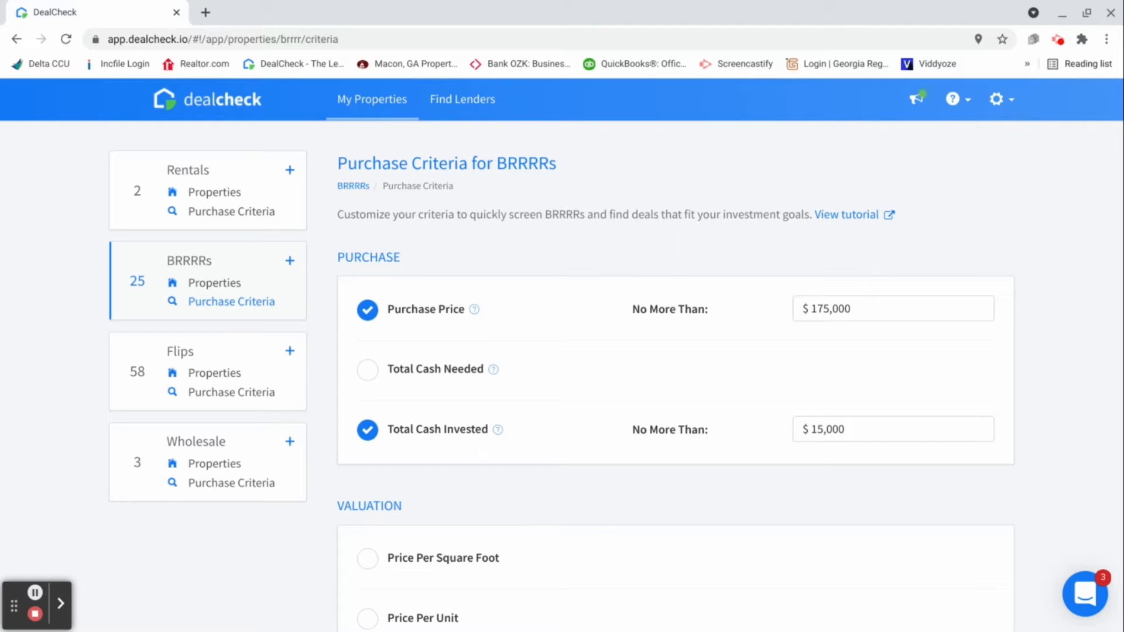
Start a new BRRRR property with the default template by importing property data
click(291, 262)
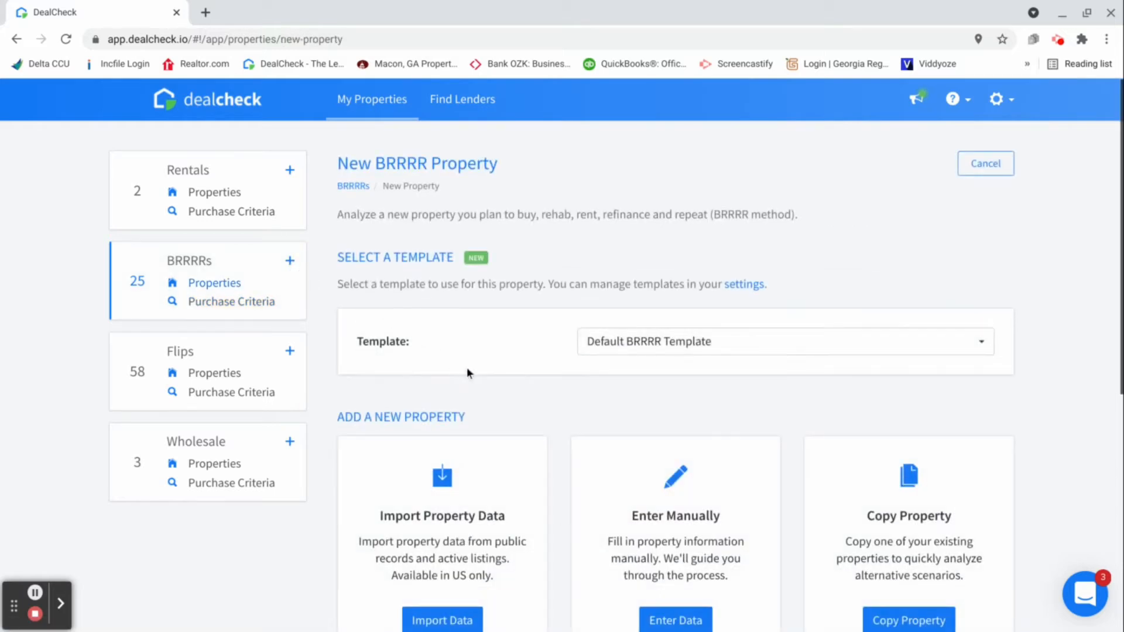
scroll(466, 367, down, 2)
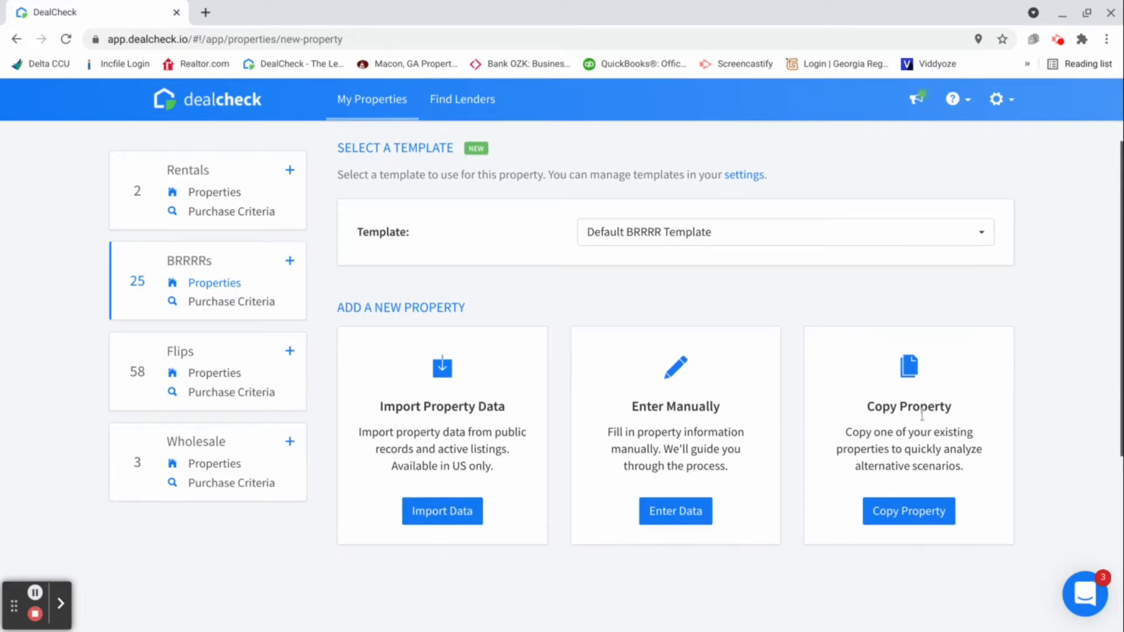
click(445, 516)
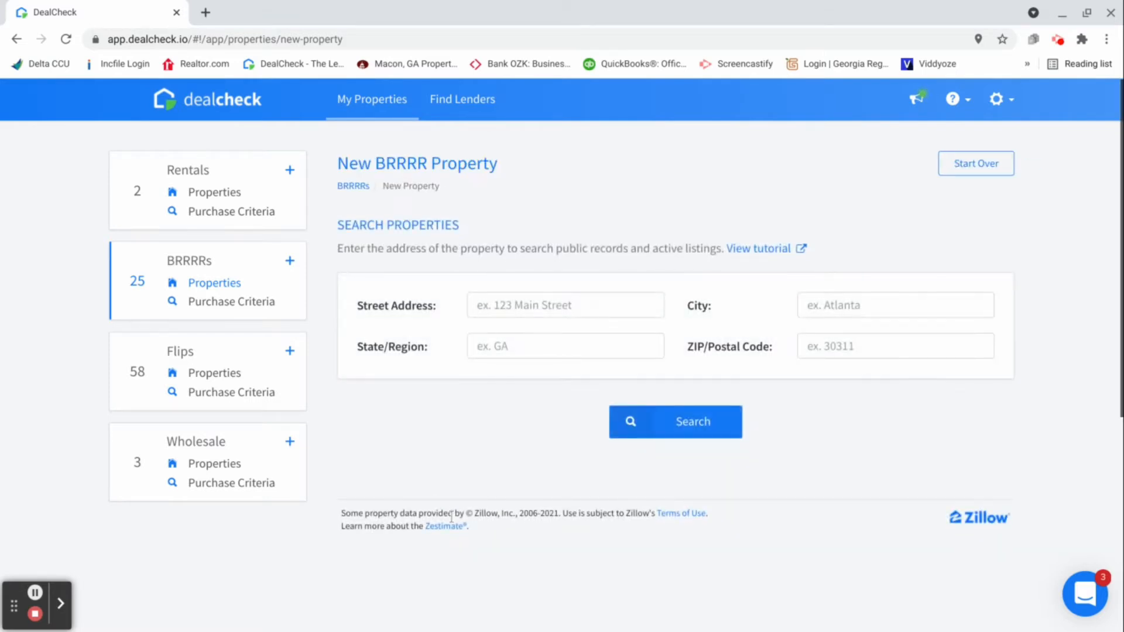
Fill in the Macon, GA property's full address from the matching suggestions and search for its records and listings
click(498, 306)
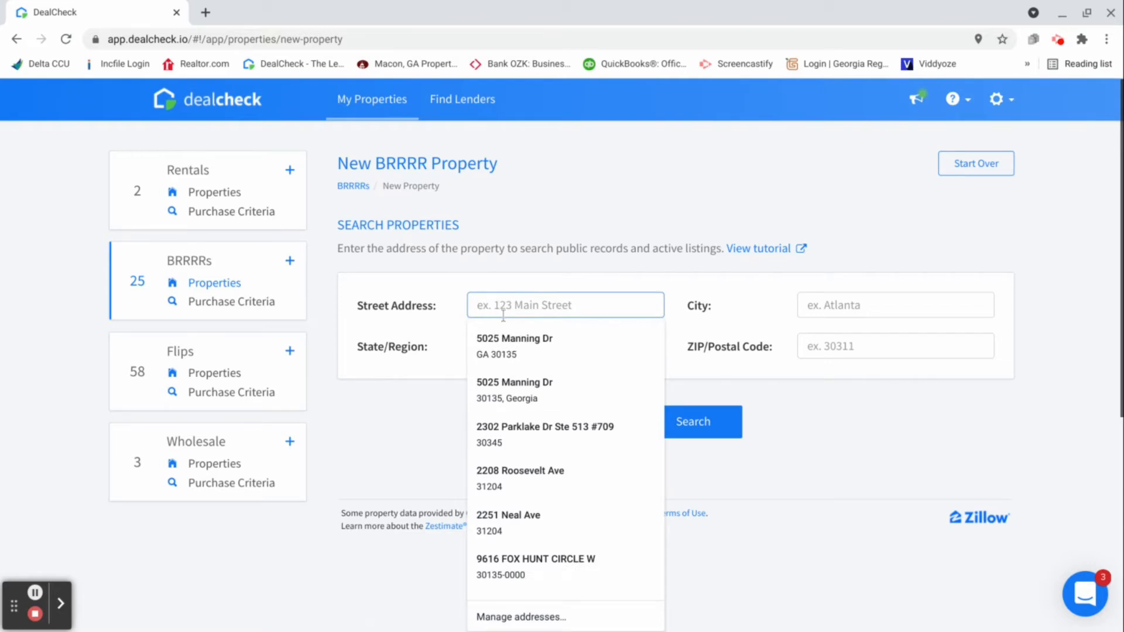
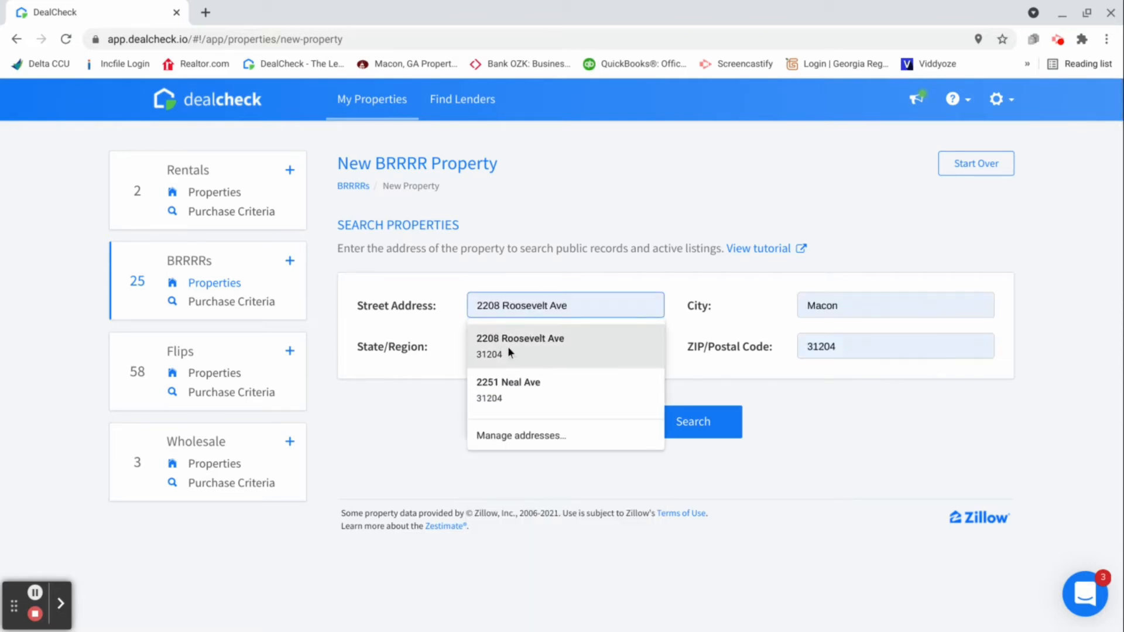
click(508, 346)
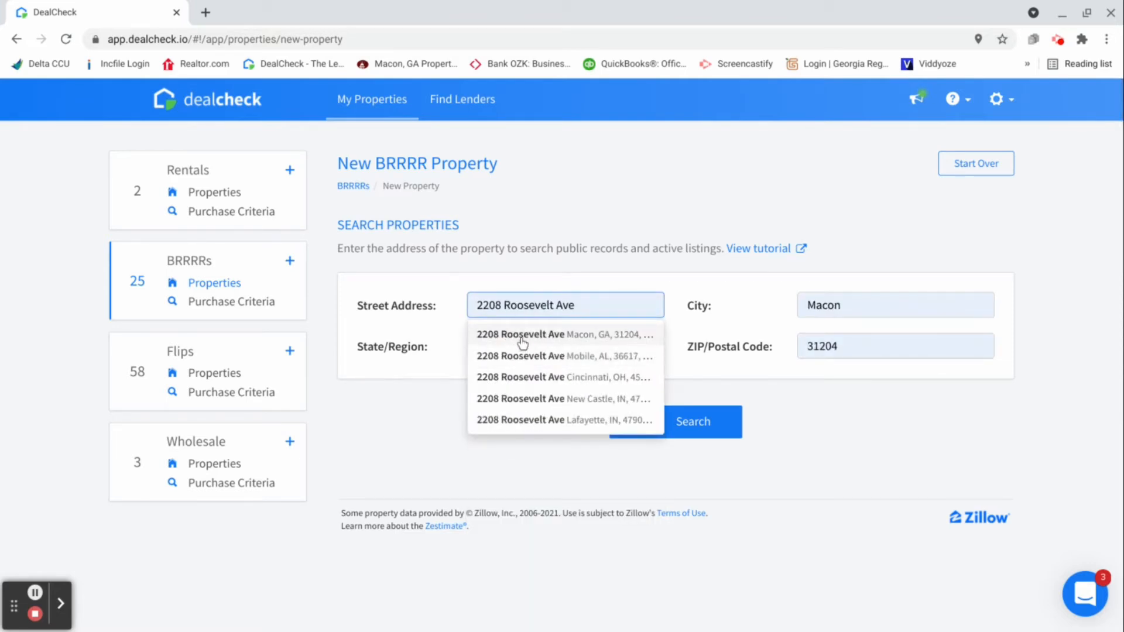
click(524, 336)
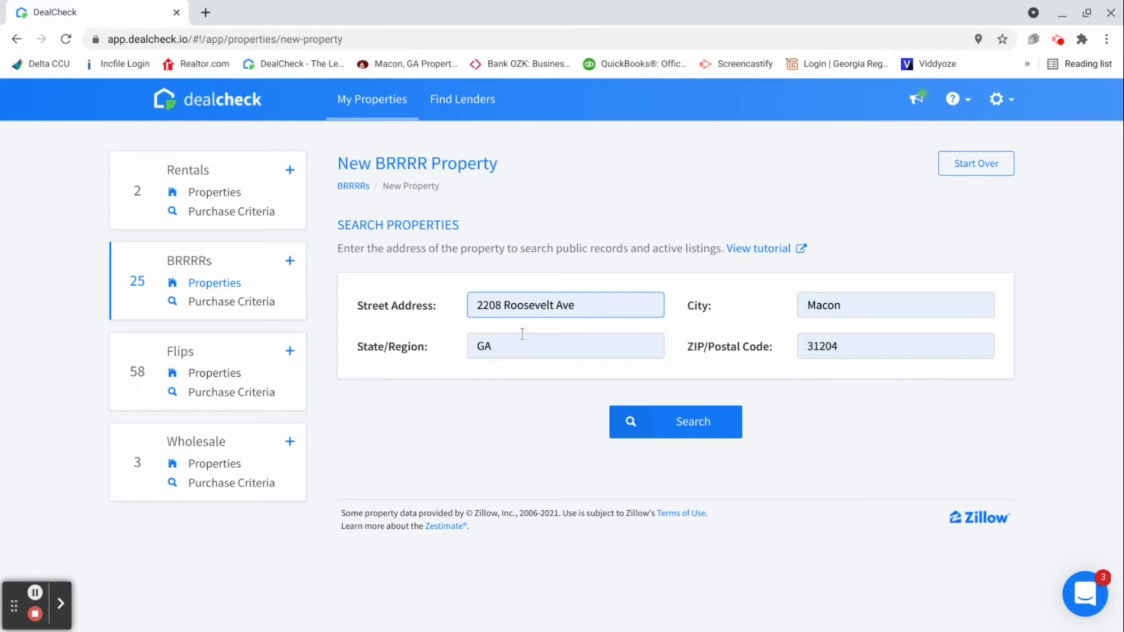
click(715, 440)
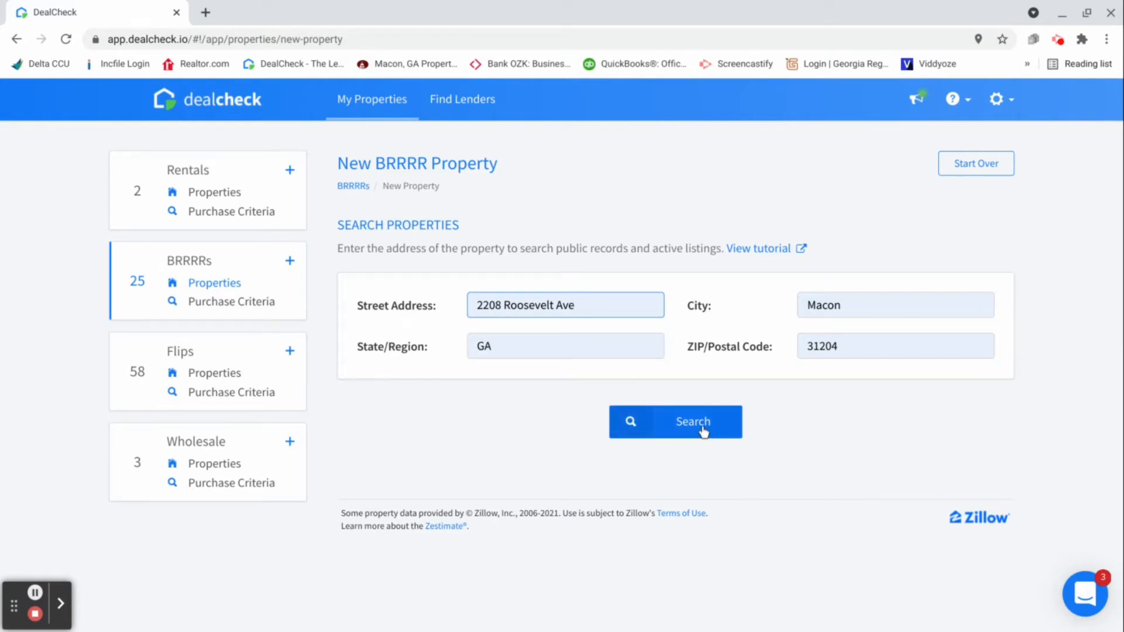
click(698, 430)
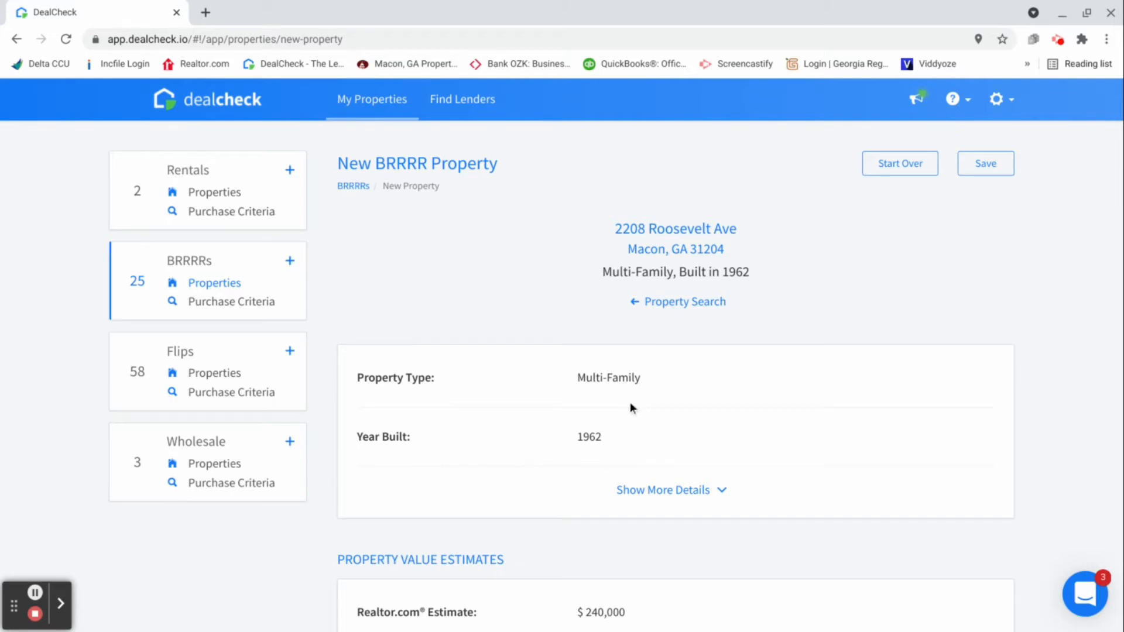
Expand and review the imported property details, estimates and description, and save the property
scroll(632, 399, down, 3)
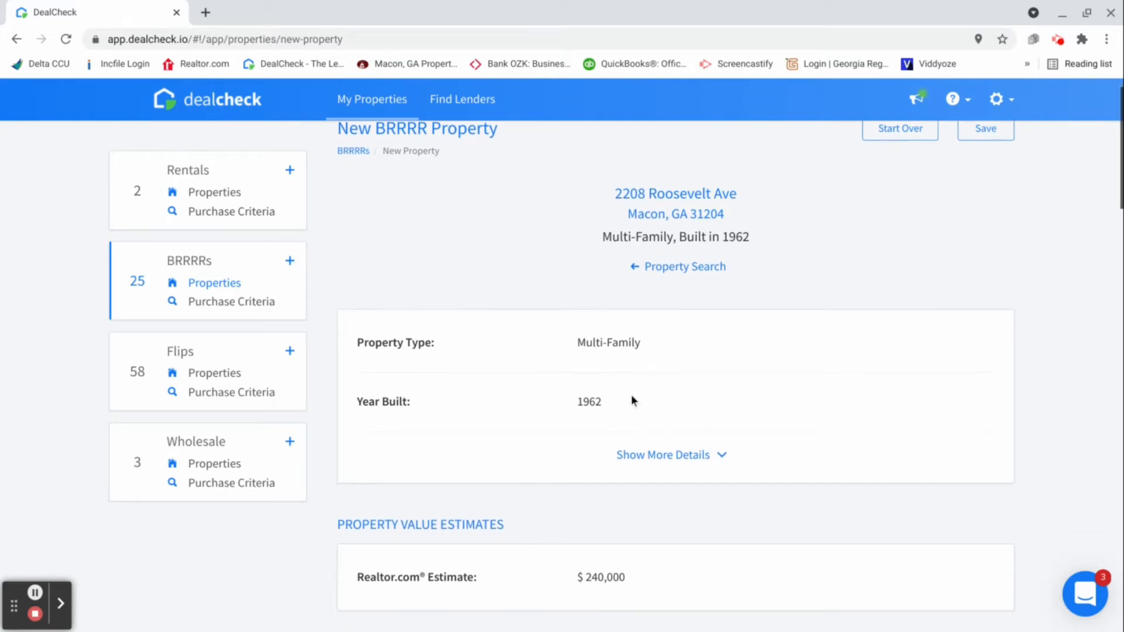
click(661, 351)
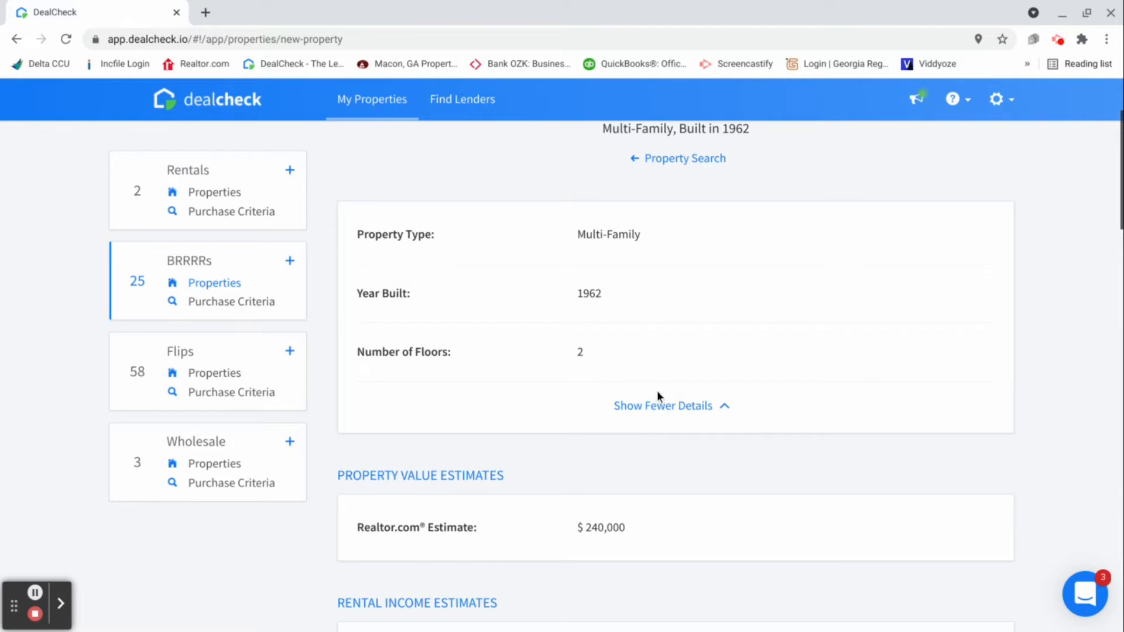
scroll(638, 398, down, 1)
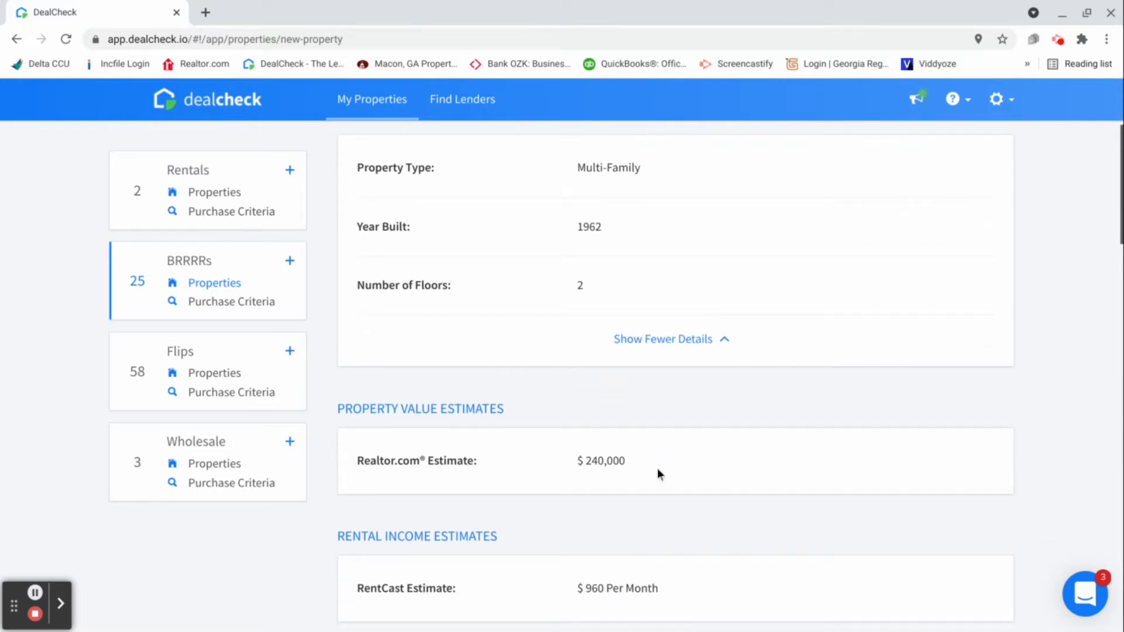
scroll(657, 456, down, 1)
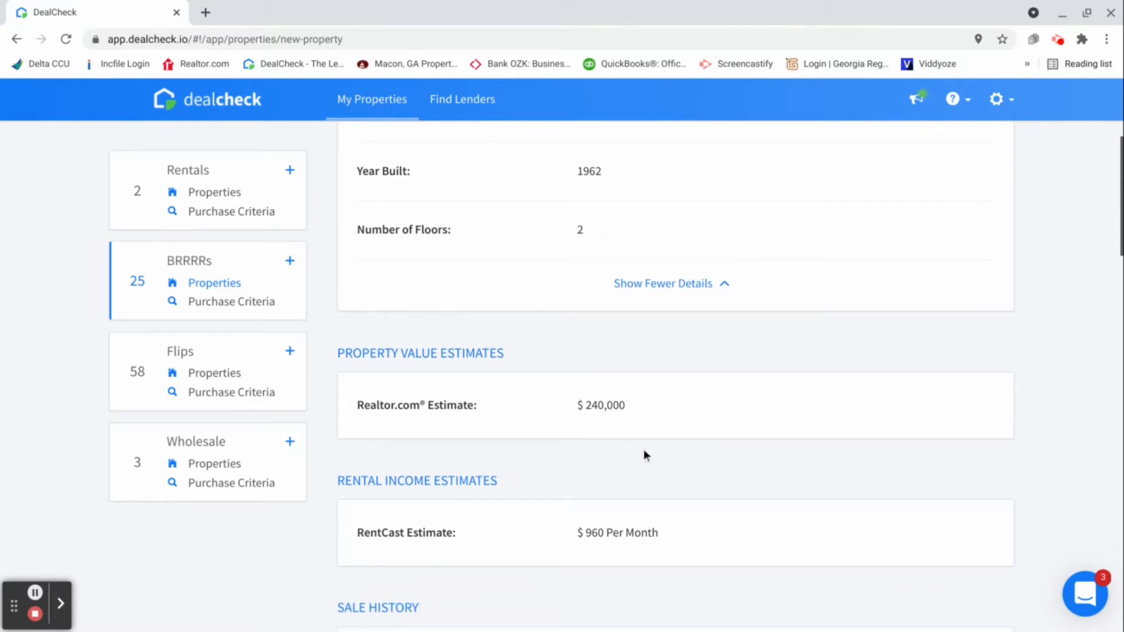
scroll(642, 438, down, 3)
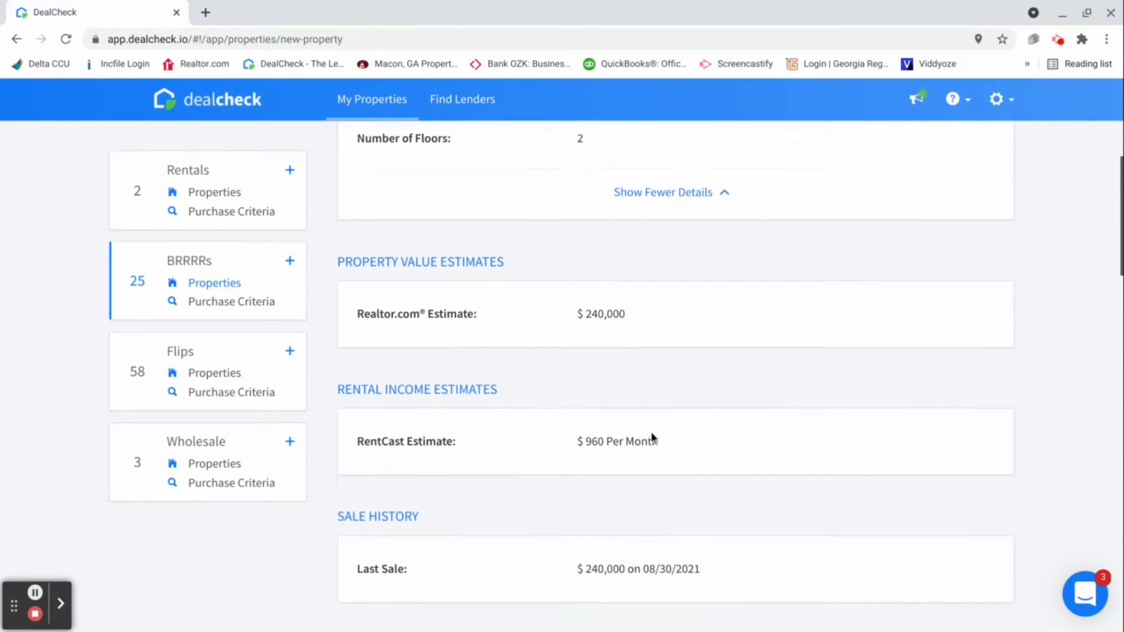
scroll(641, 436, down, 7)
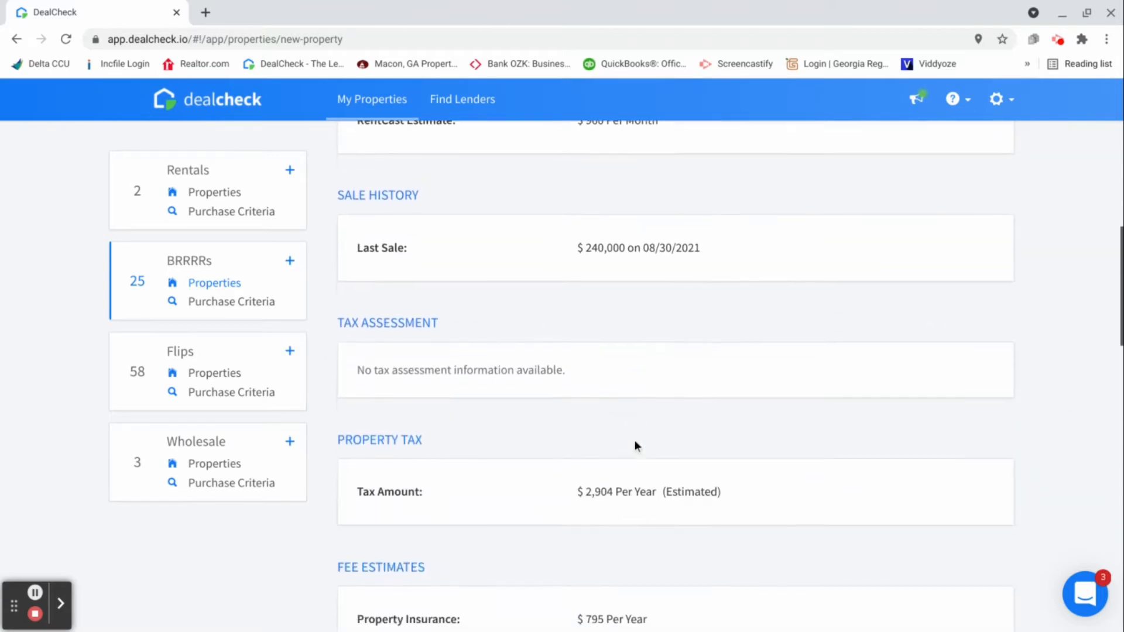
scroll(631, 447, down, 8)
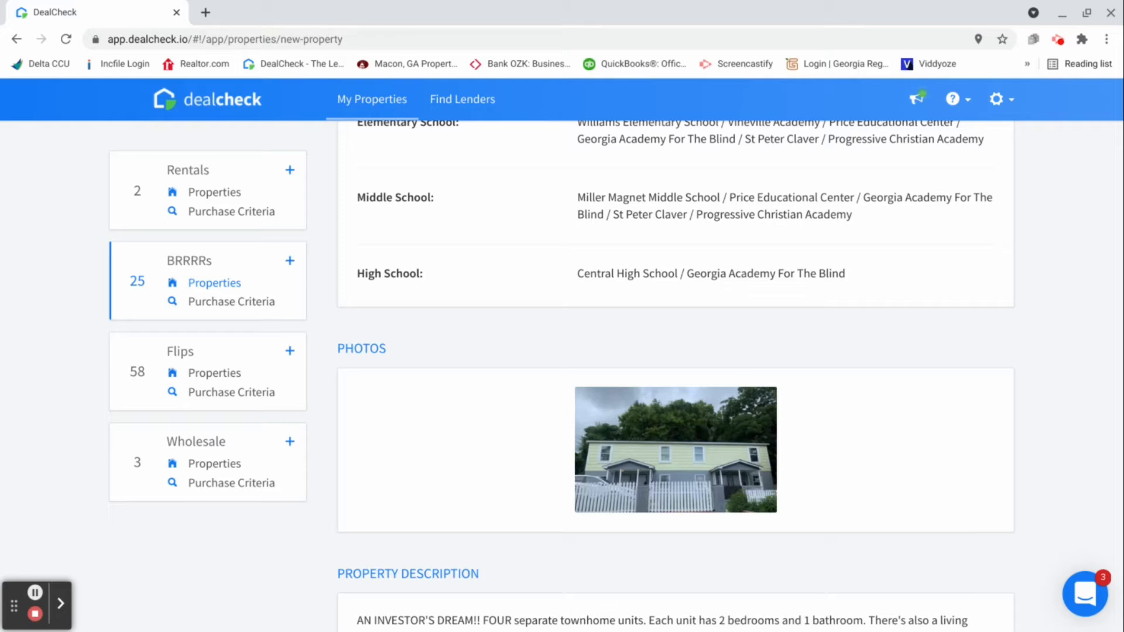
scroll(648, 446, down, 4)
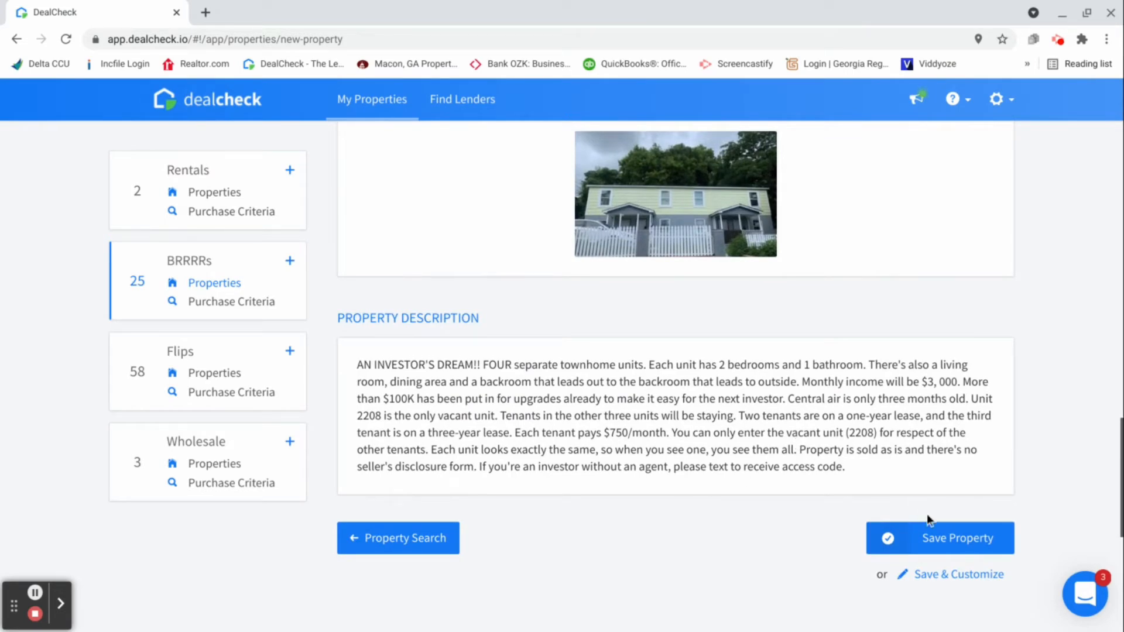
click(941, 542)
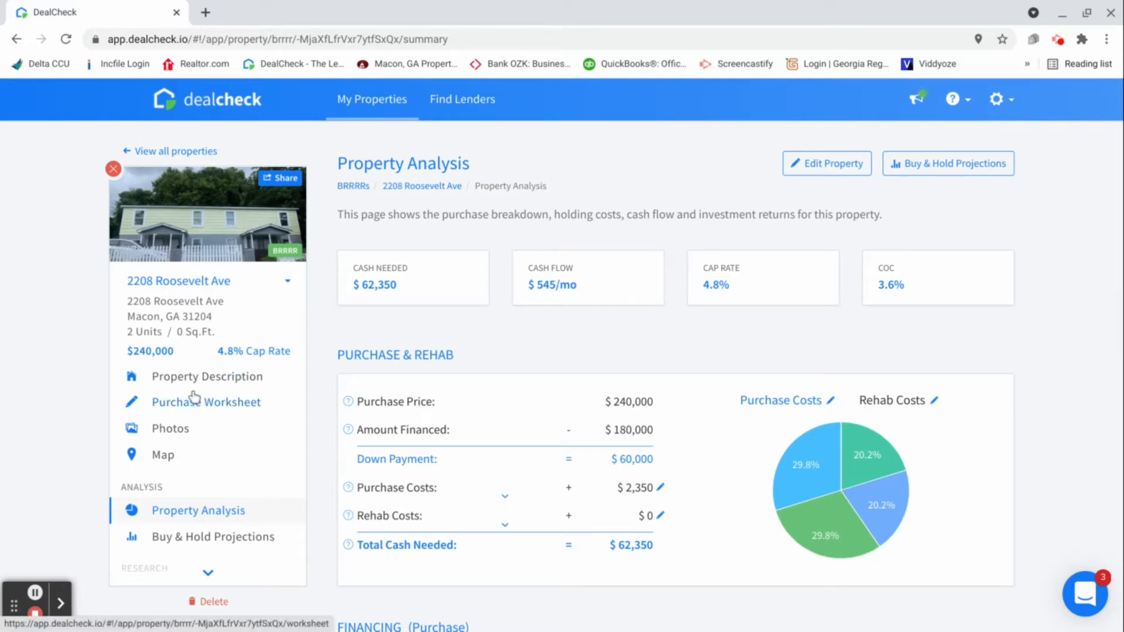
Open the saved property's Sales Comps & ARV research and examine its comparable sales
scroll(183, 383, down, 2)
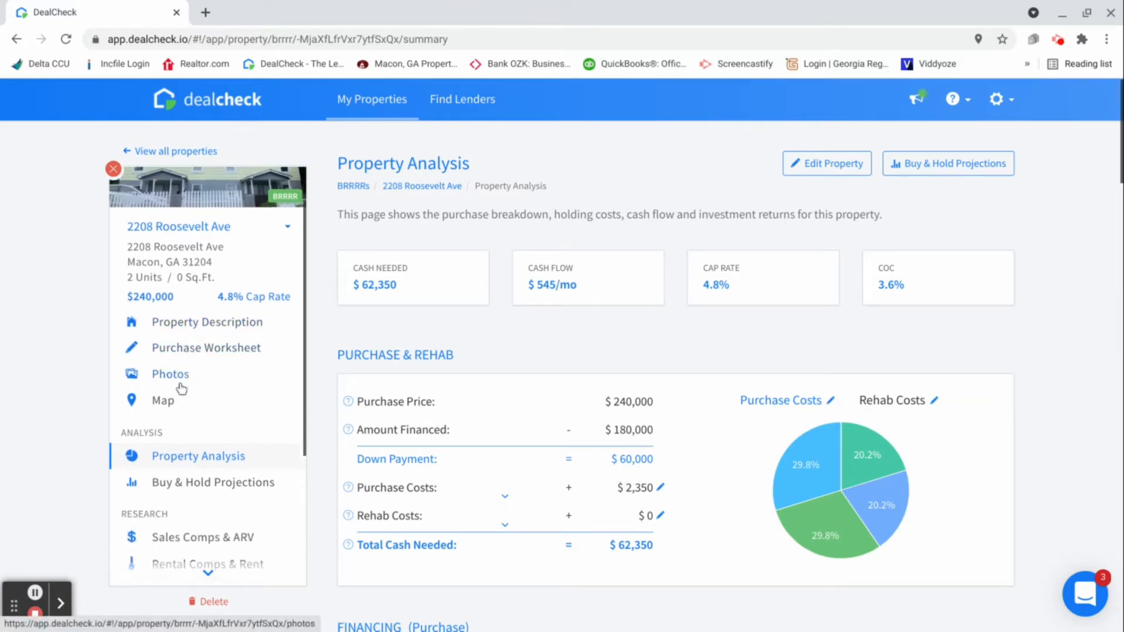
scroll(187, 404, down, 1)
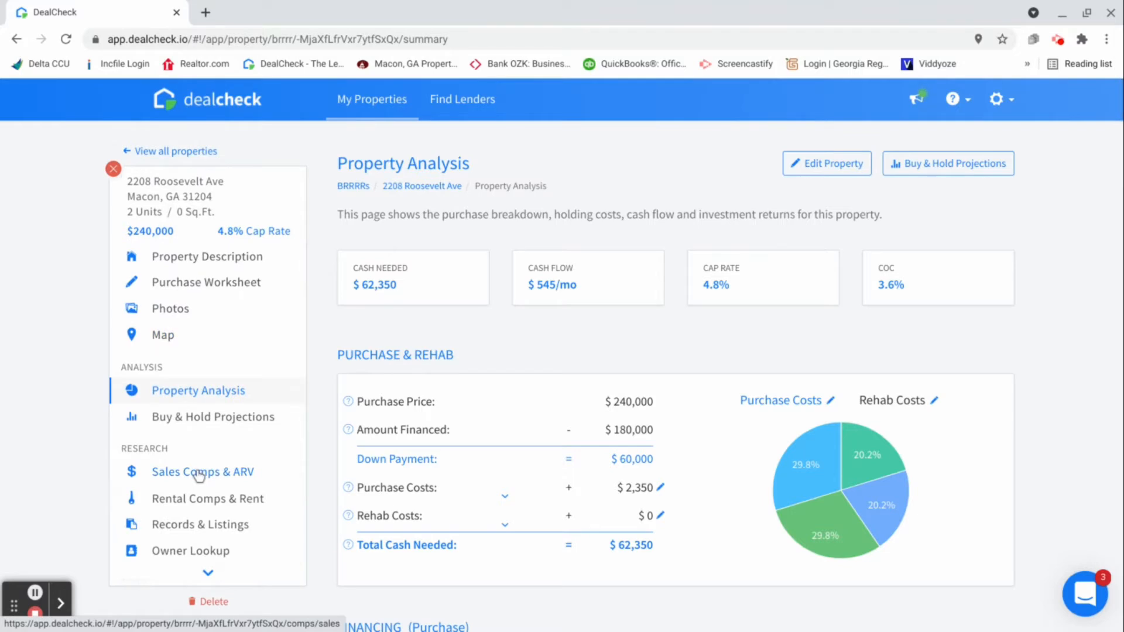
click(240, 477)
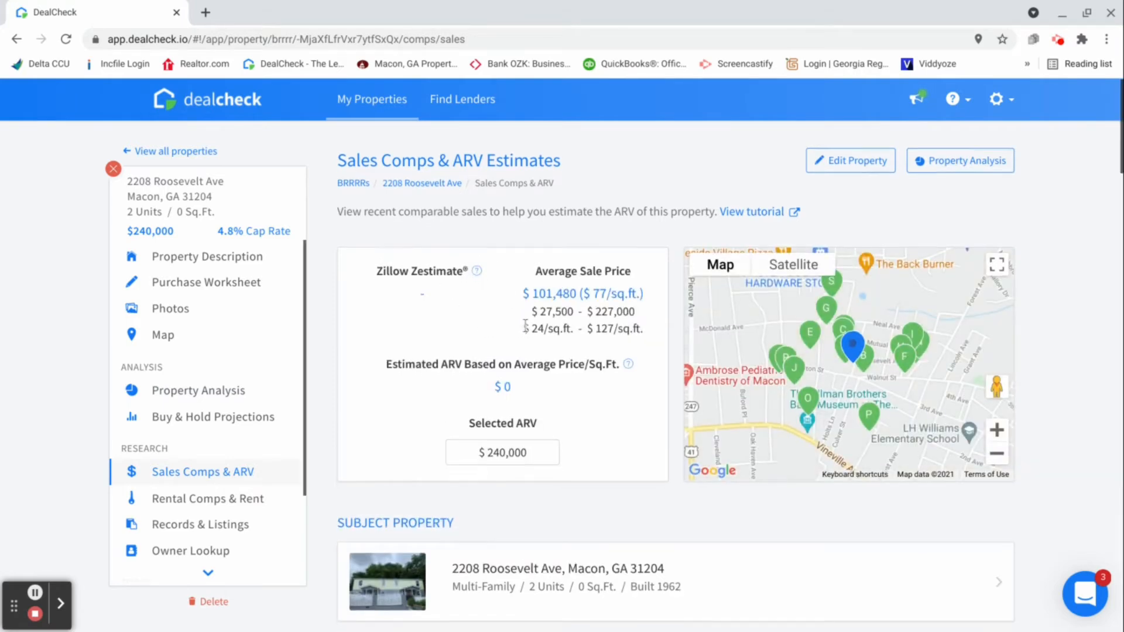
scroll(527, 337, down, 1)
scroll(531, 339, down, 3)
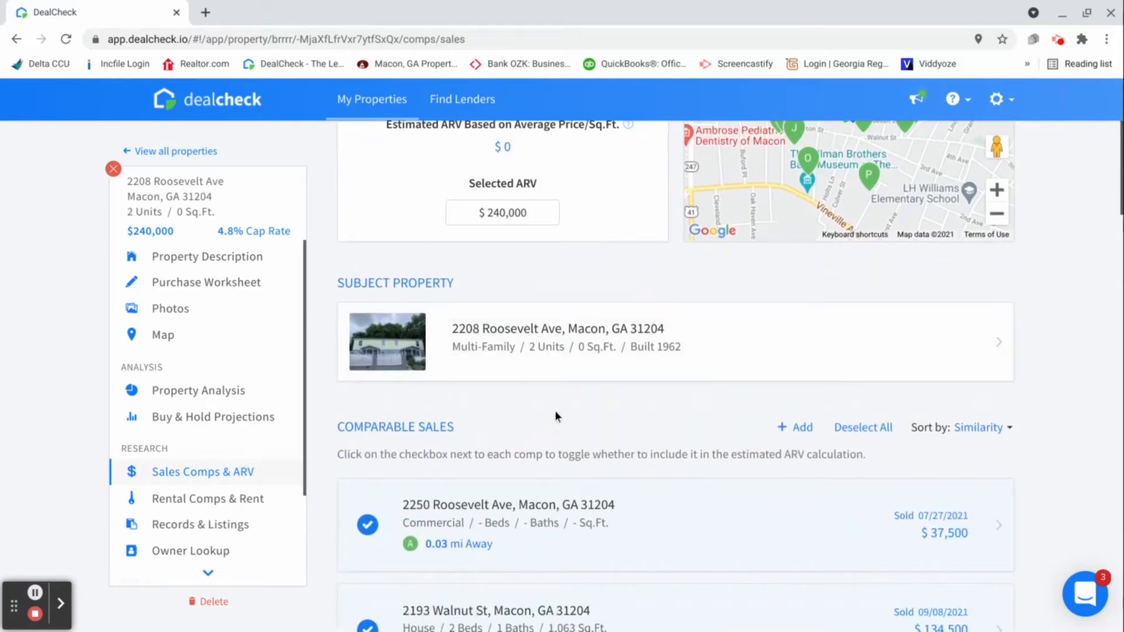
scroll(556, 413, down, 2)
scroll(562, 417, down, 5)
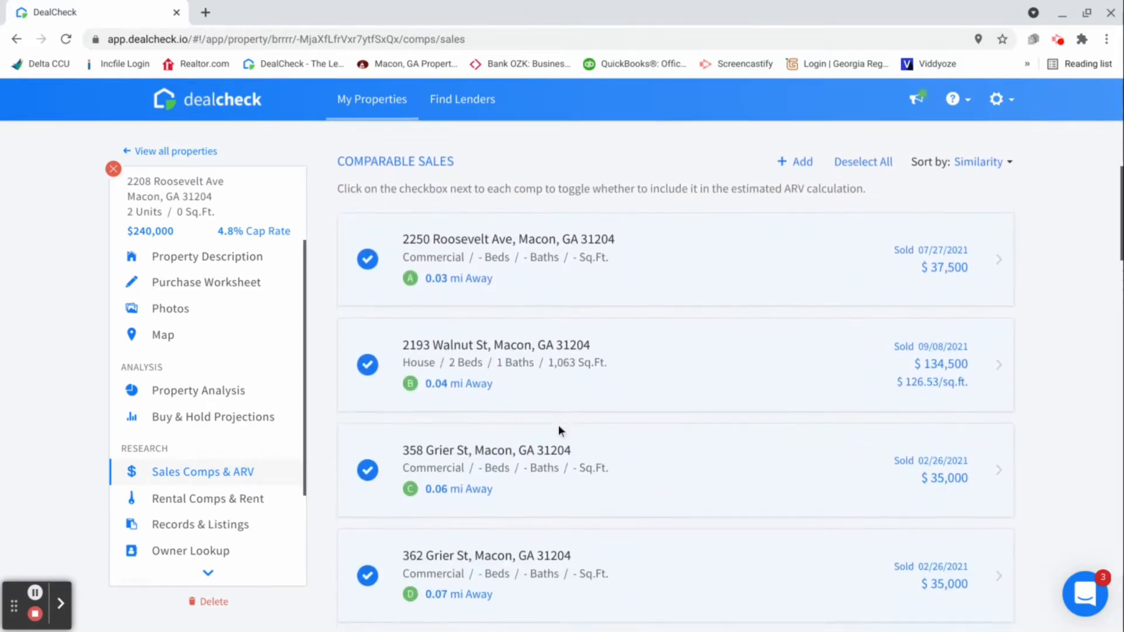
scroll(559, 433, down, 2)
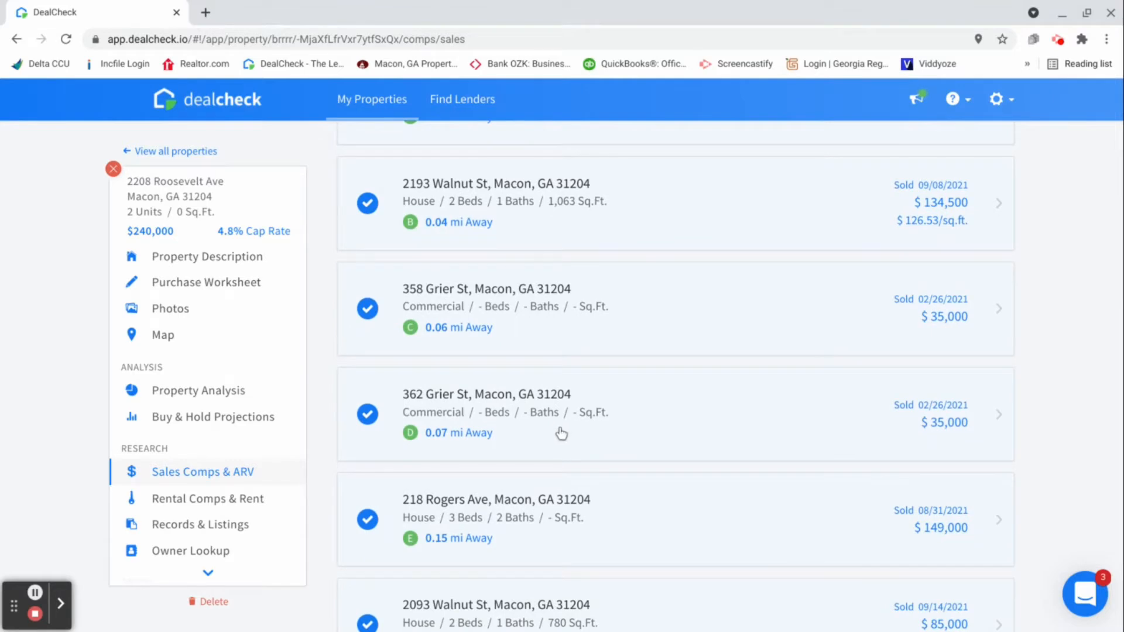
scroll(564, 430, up, 1)
scroll(563, 431, up, 2)
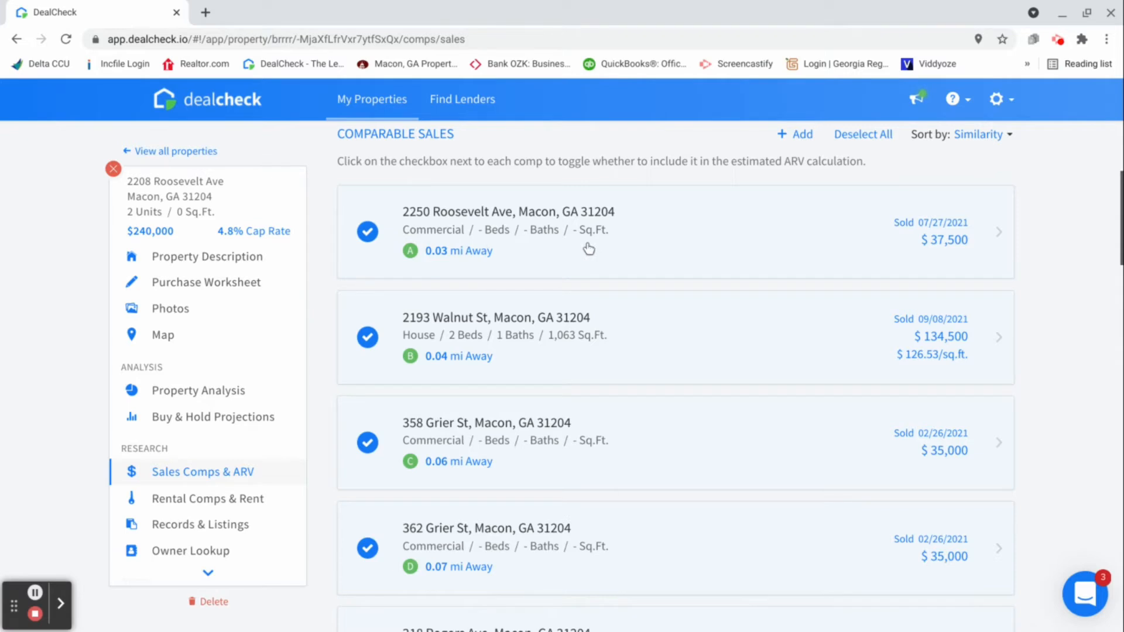
Exclude the four nearest comparable sales, A through D, from the estimated ARV calculation
click(368, 232)
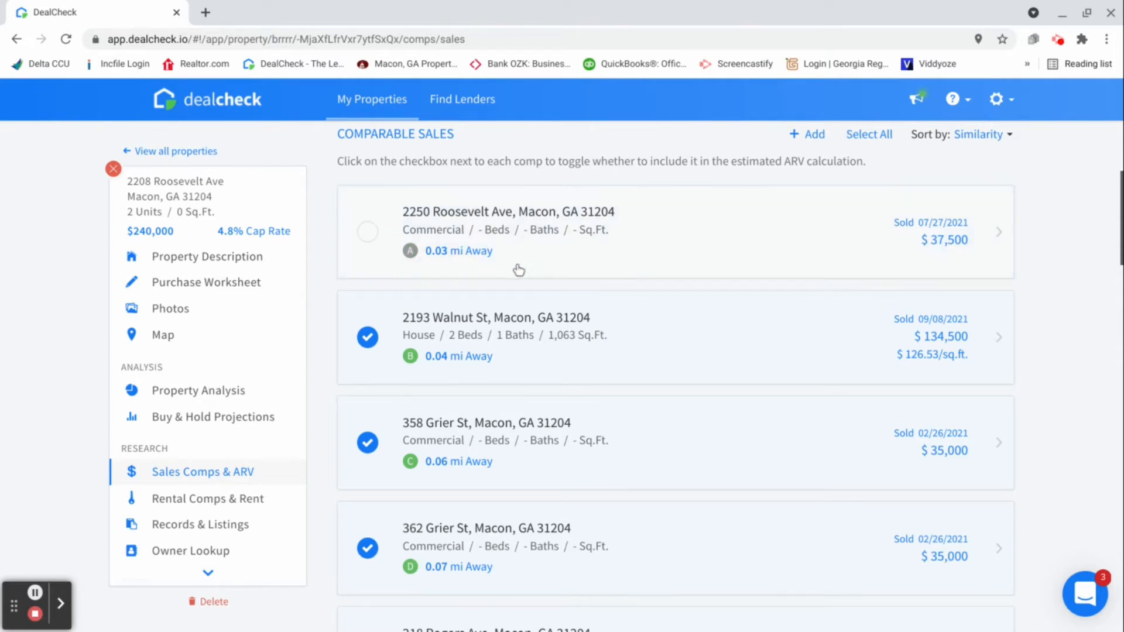
click(379, 337)
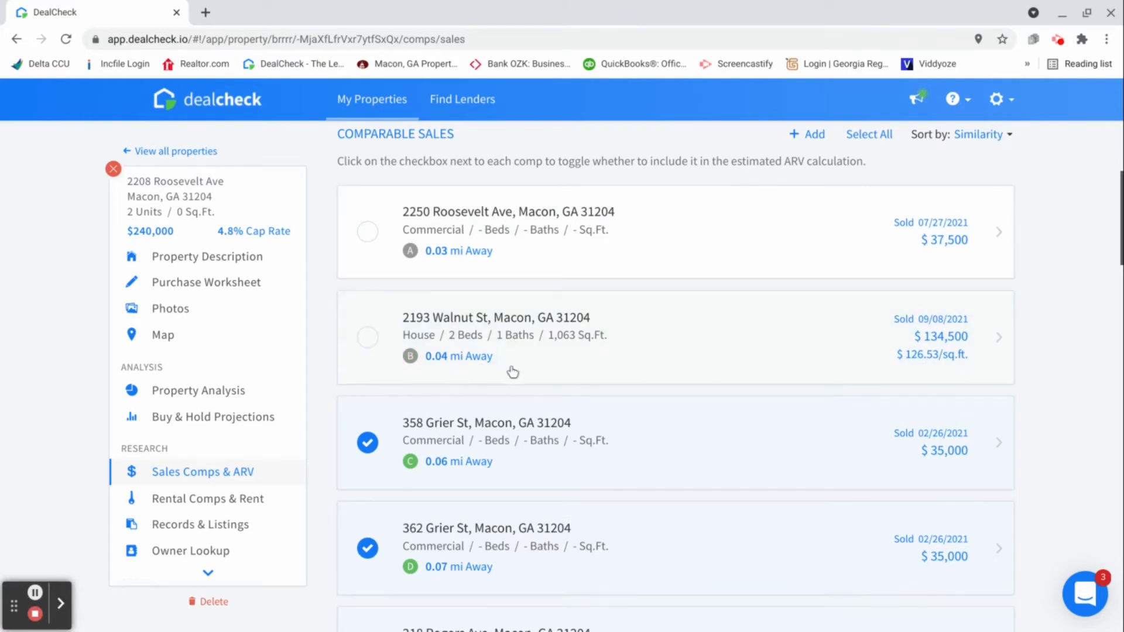
scroll(510, 374, down, 2)
click(370, 341)
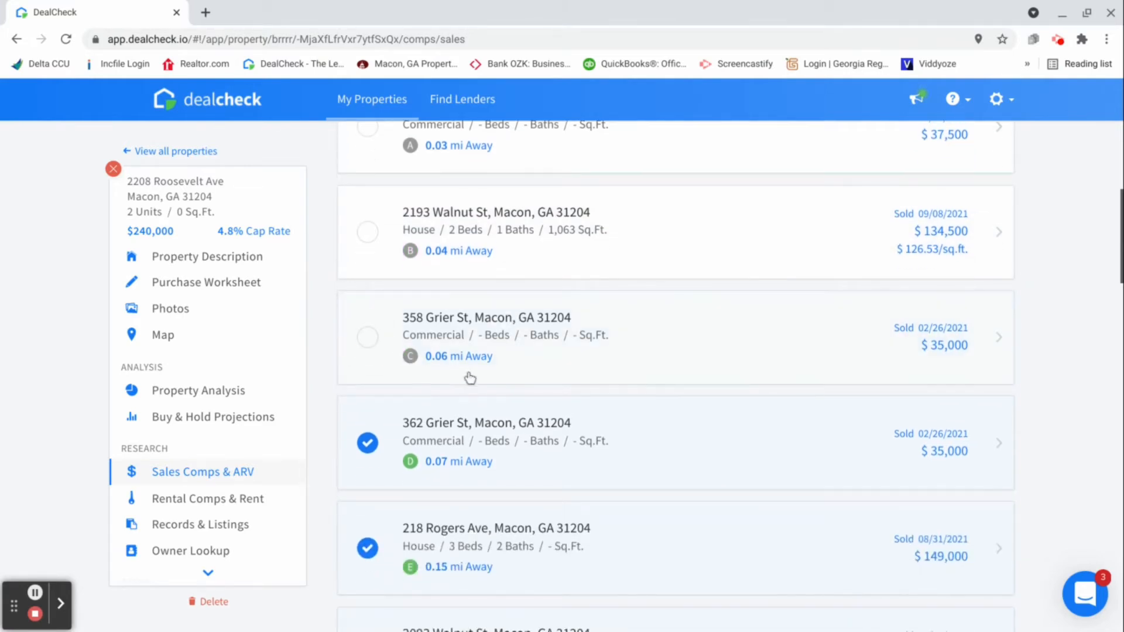
click(381, 440)
scroll(527, 407, down, 4)
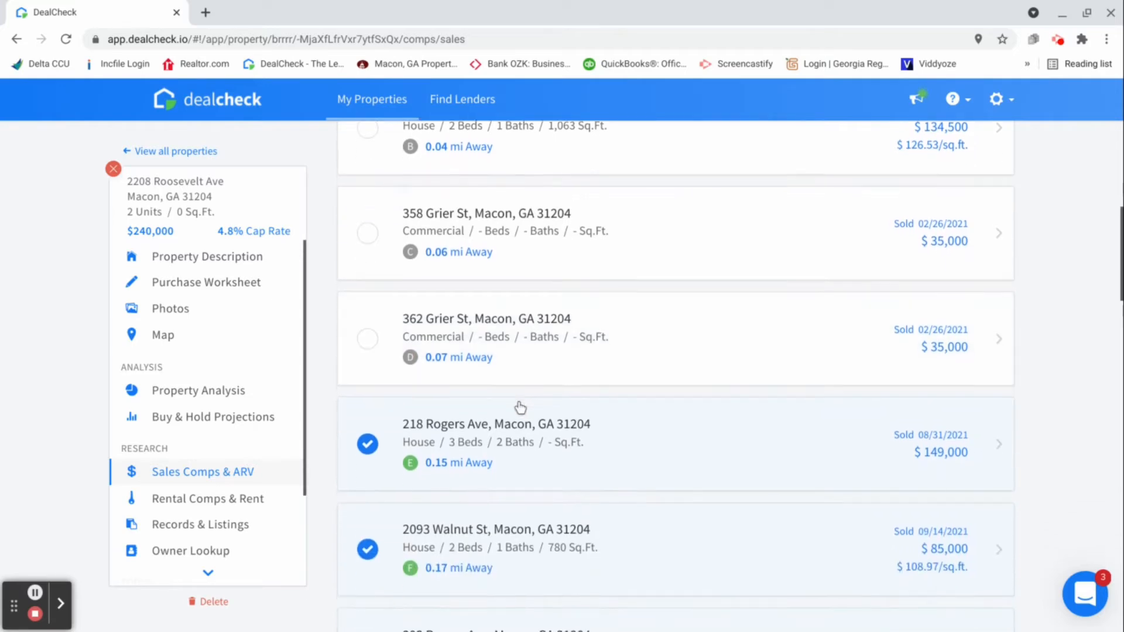
Go through the remaining comparable sales and exclude comps N and S from the ARV calculation
scroll(512, 402, down, 3)
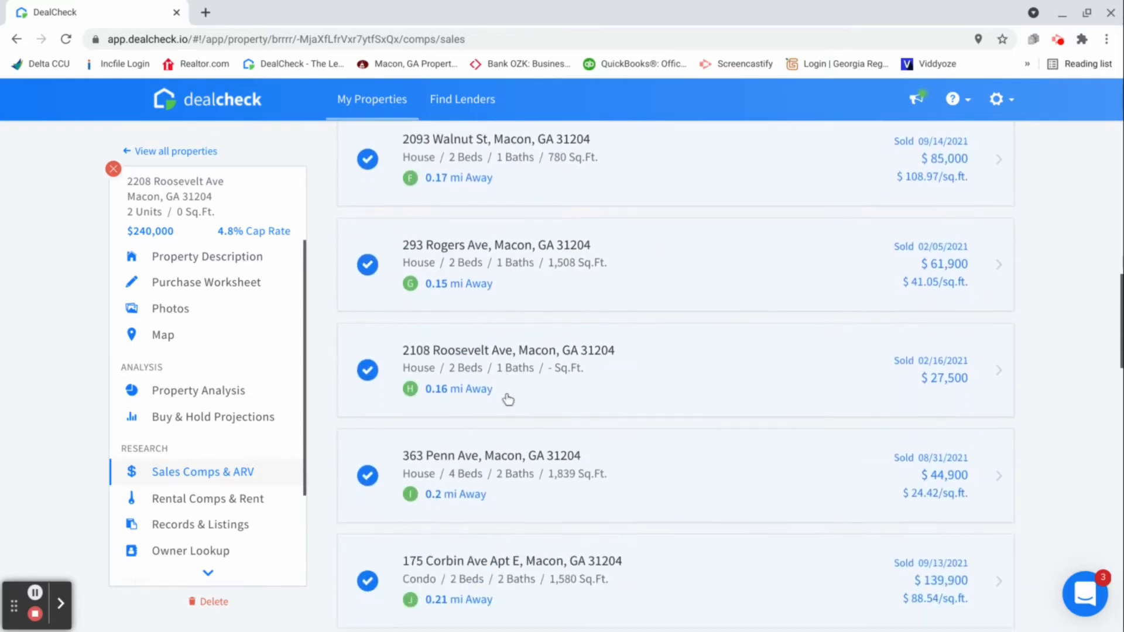
scroll(508, 399, down, 3)
scroll(507, 396, down, 3)
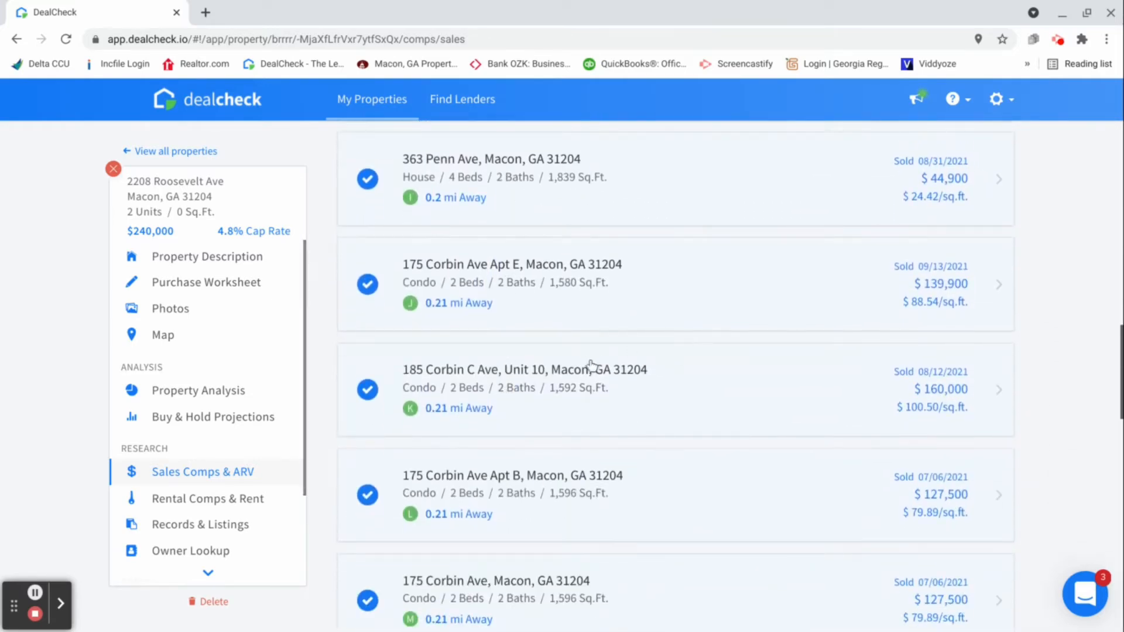
scroll(597, 373, down, 2)
scroll(608, 372, down, 4)
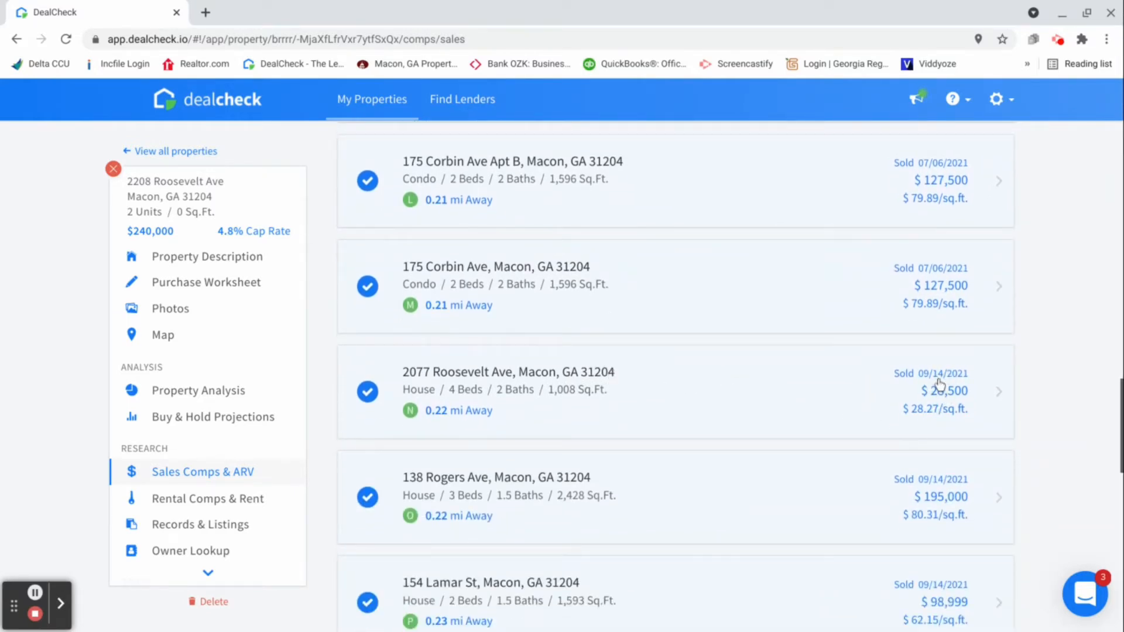
click(369, 394)
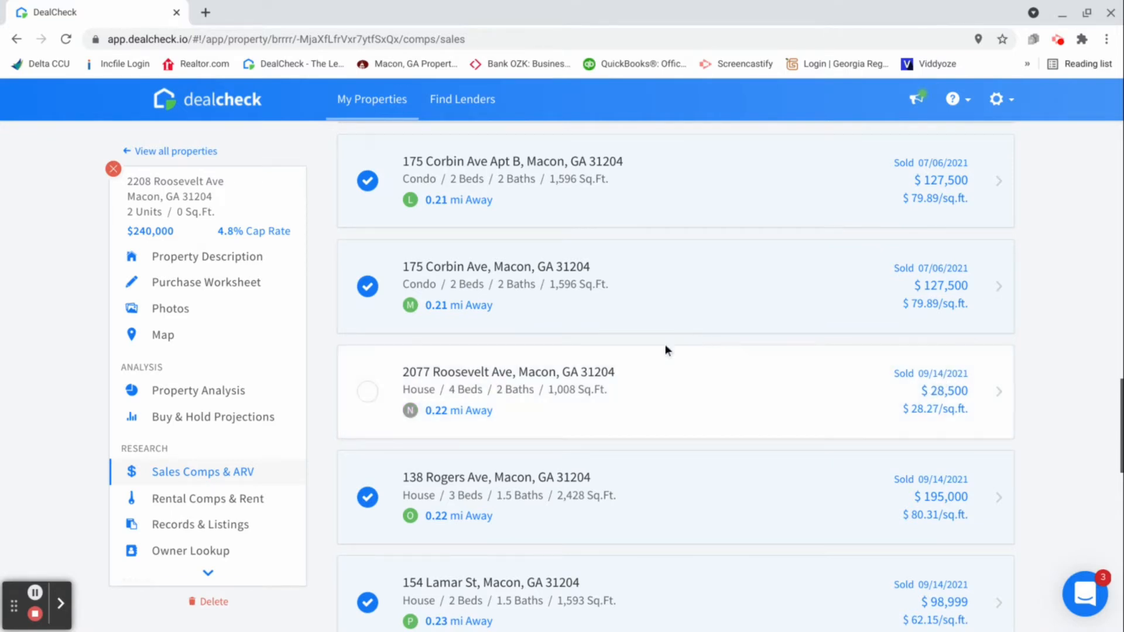
scroll(649, 345, down, 2)
scroll(635, 345, down, 4)
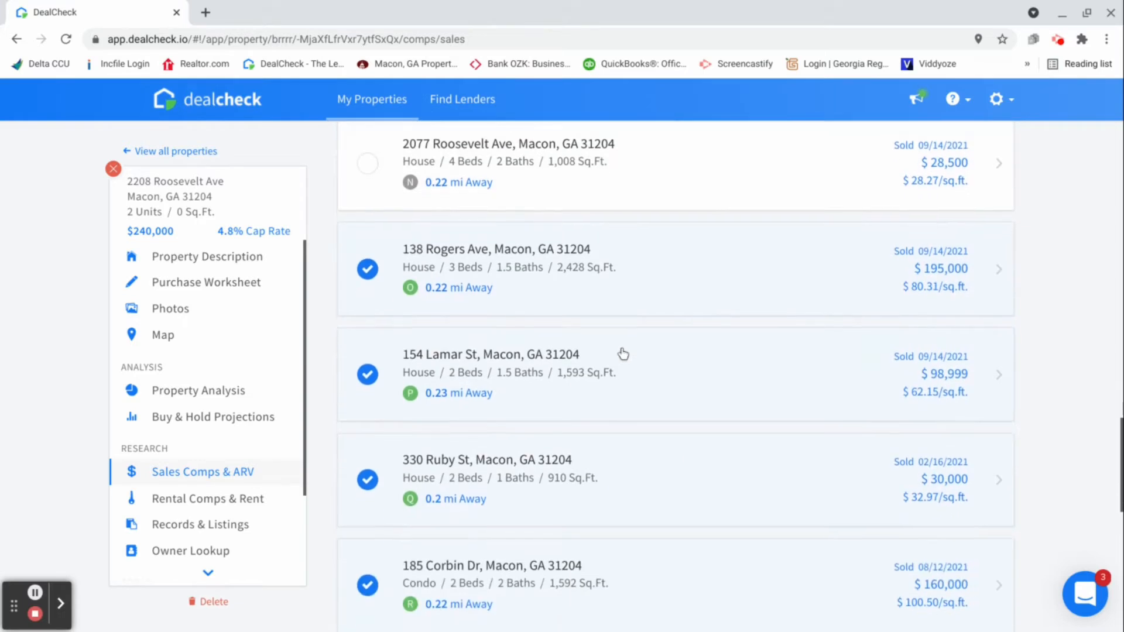
scroll(612, 353, down, 4)
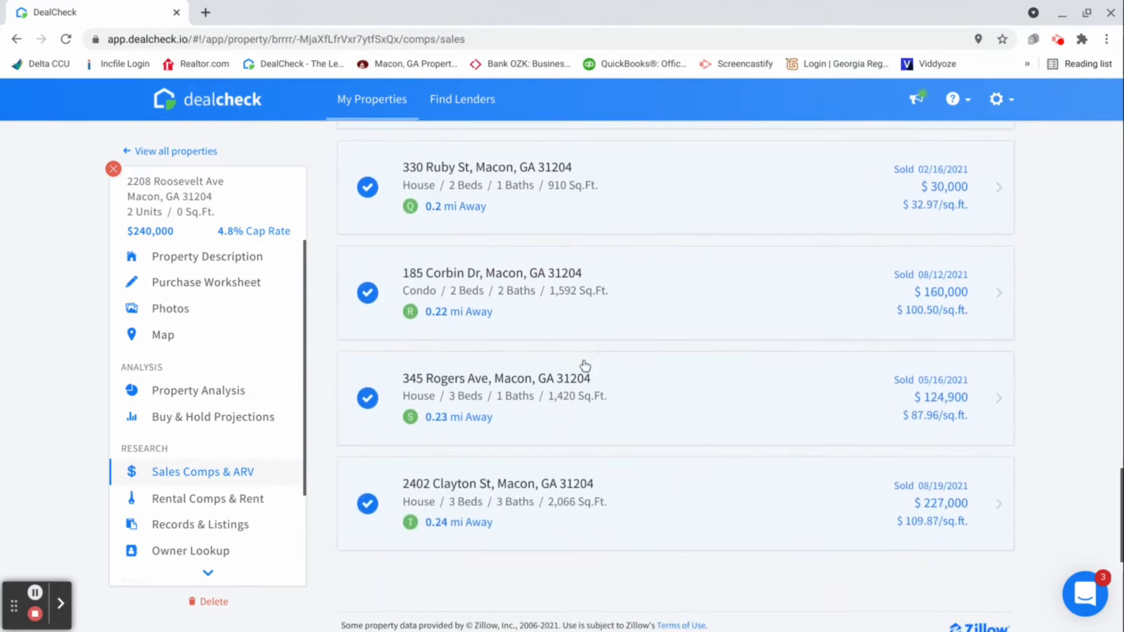
click(368, 398)
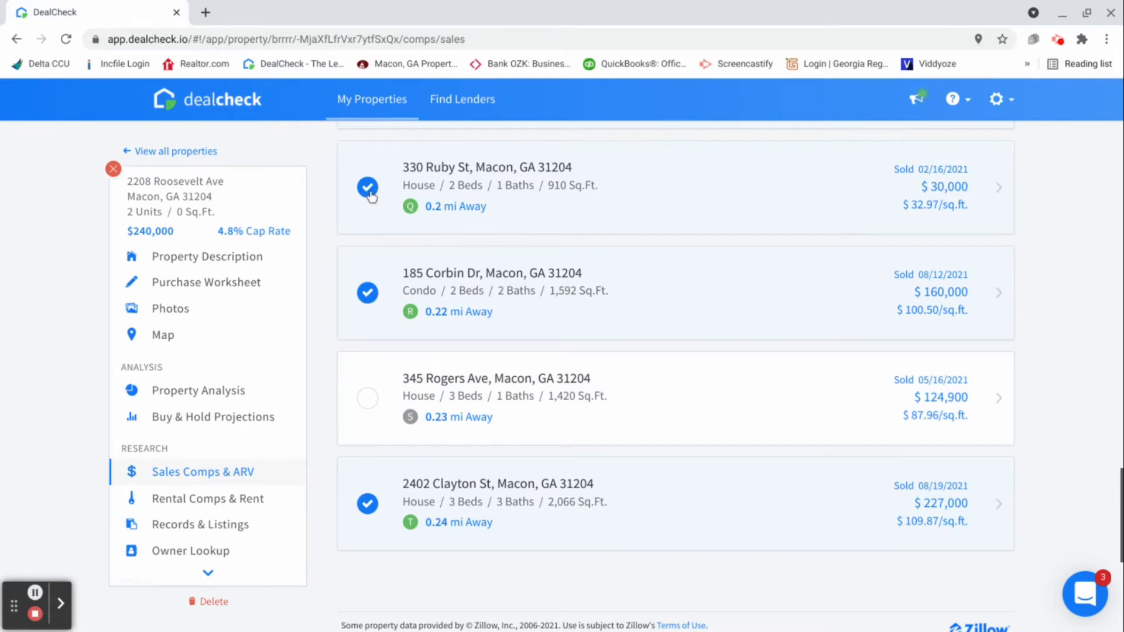
Set the Selected ARV in the sales comps estimates to $275,000
scroll(678, 282, up, 20)
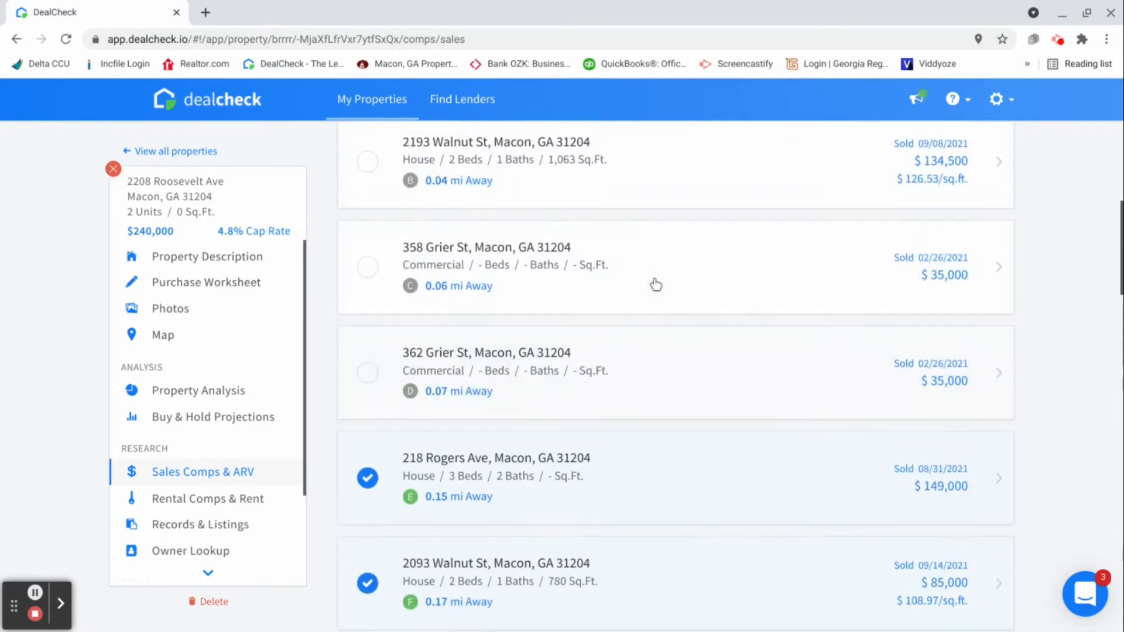
scroll(649, 287, up, 8)
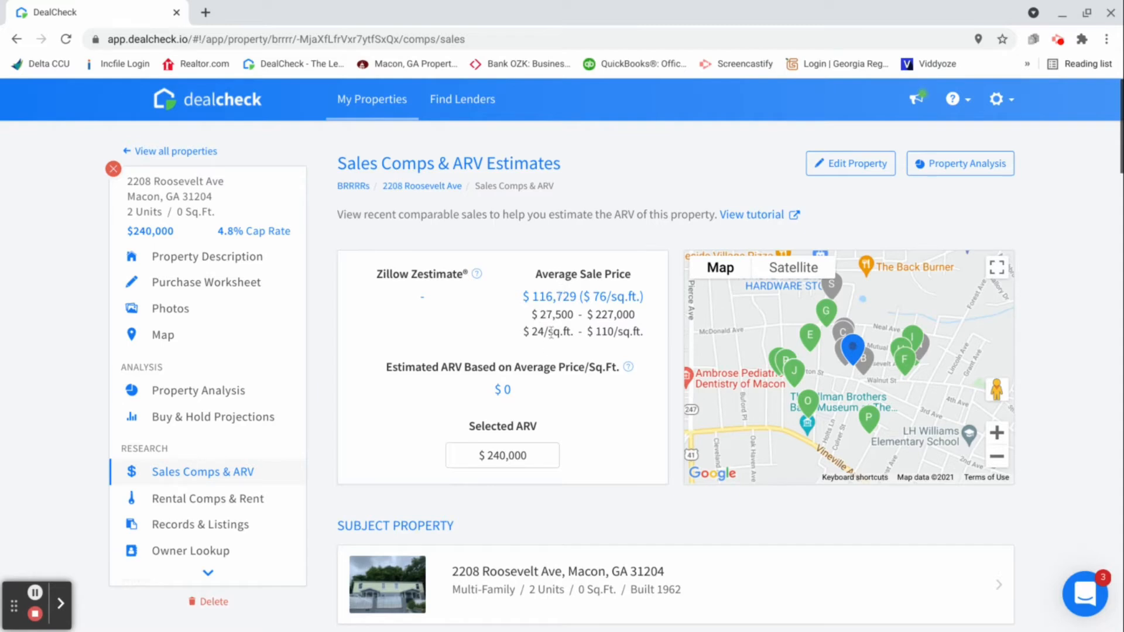
click(536, 457)
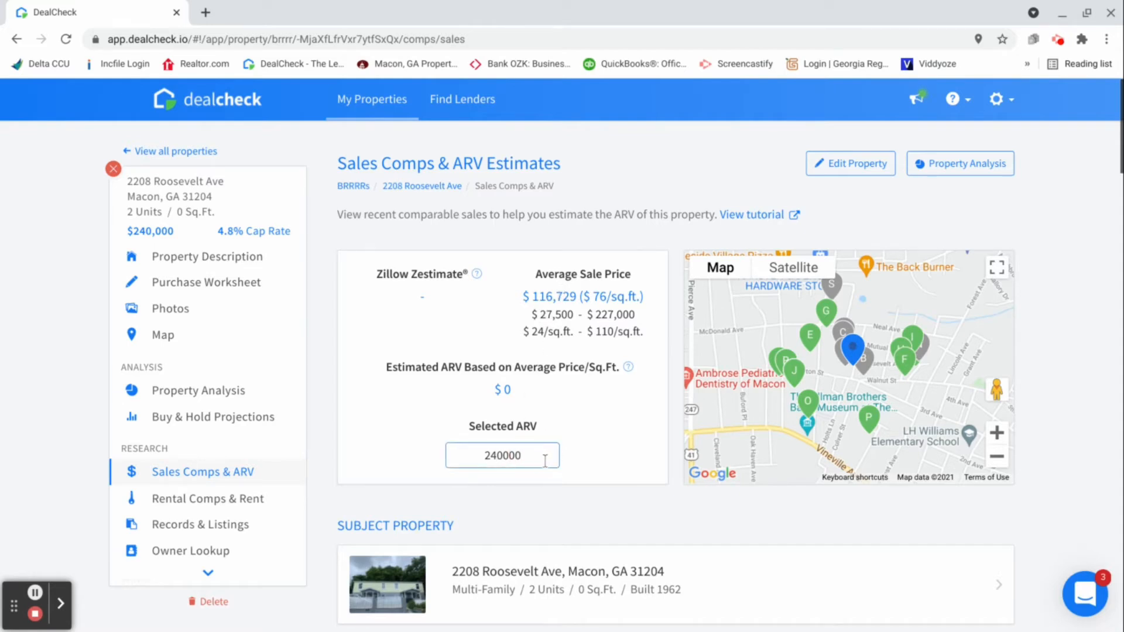
key(BackSpace)
key(BackSpace)
key(BackSpace)
key(BackSpace)
key(BackSpace)
key(BackSpace)
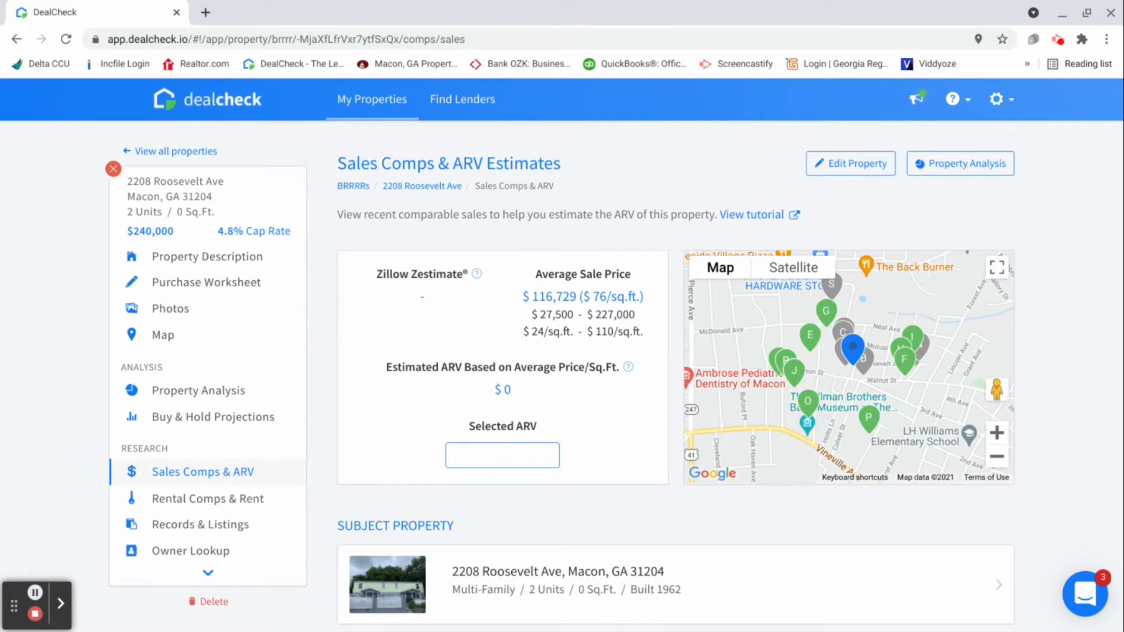
text(275000)
click(588, 486)
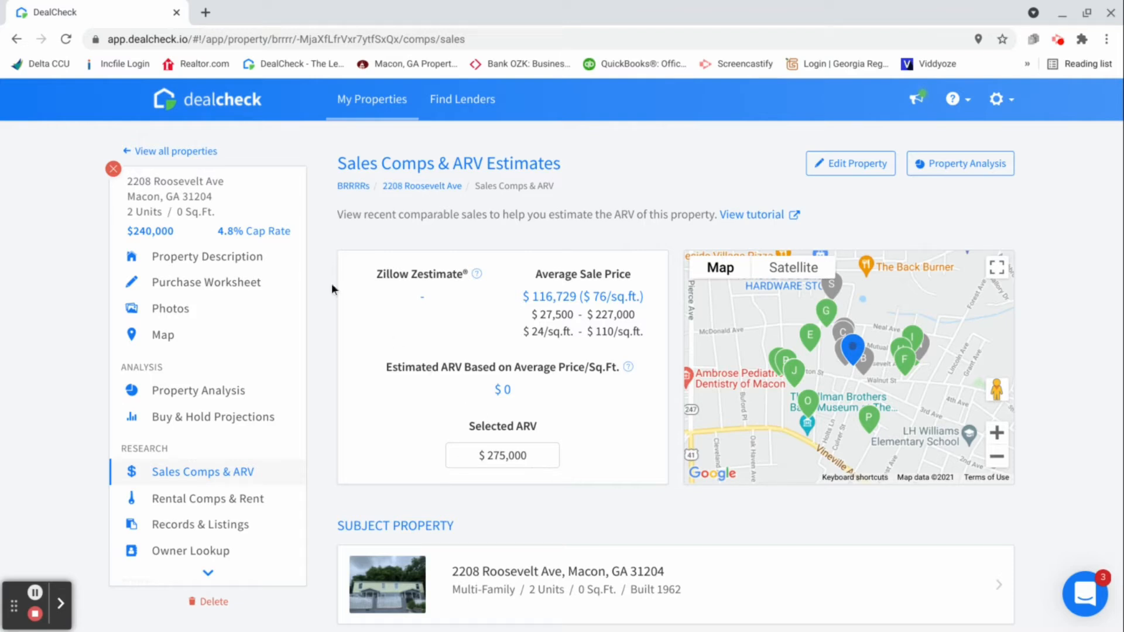
Open the property's Purchase Worksheet and set the purchase price to $150,000
click(216, 285)
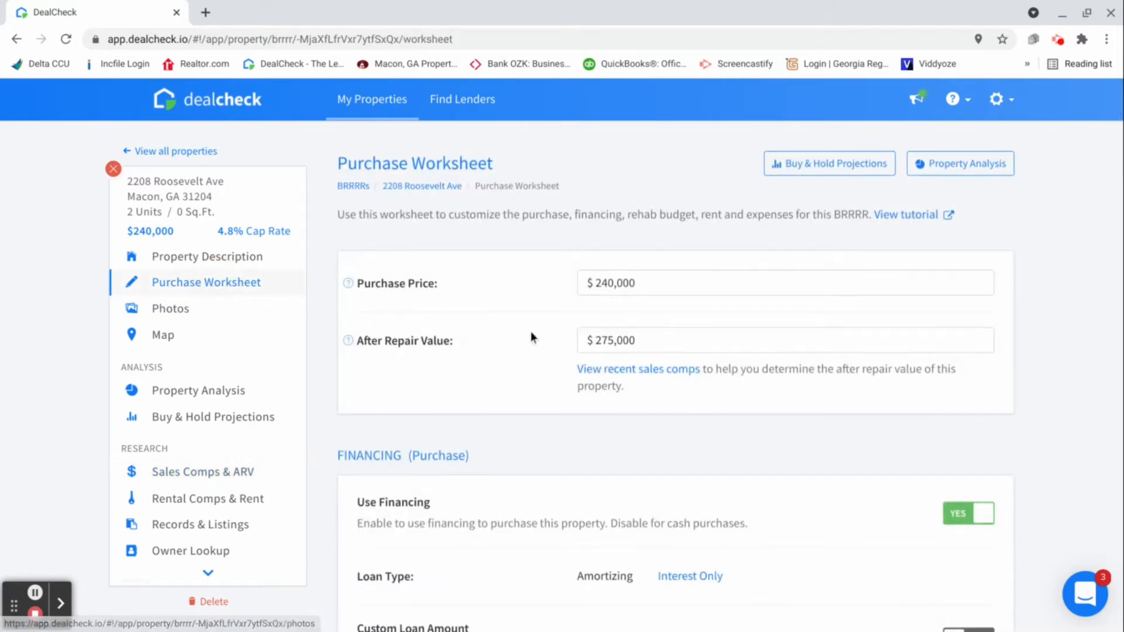
click(654, 284)
double_click(649, 289)
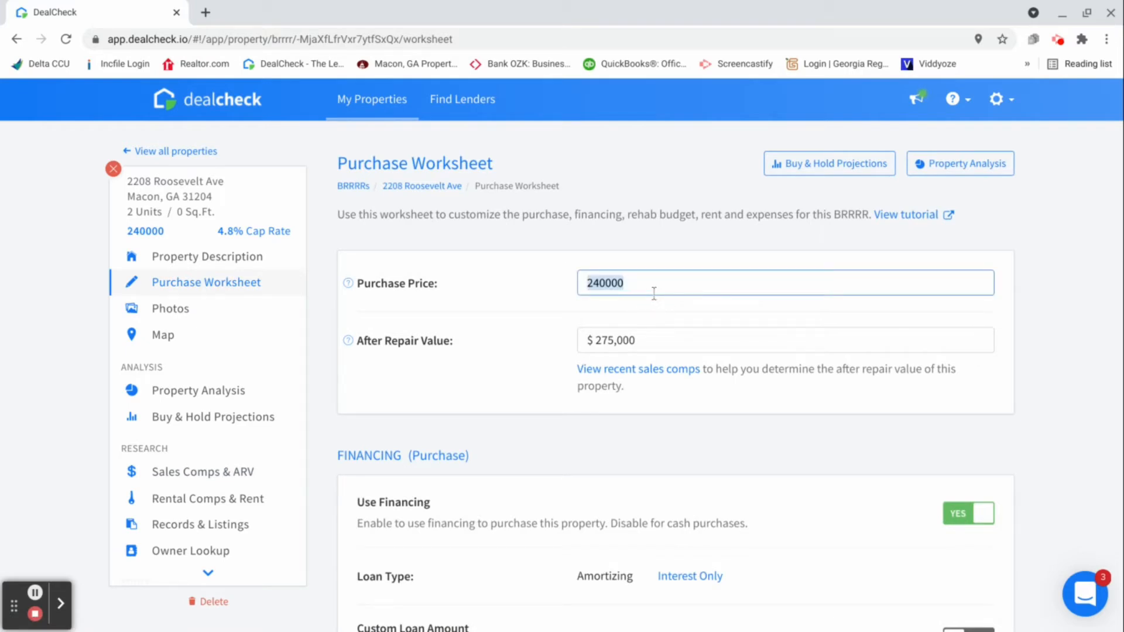
key(BackSpace)
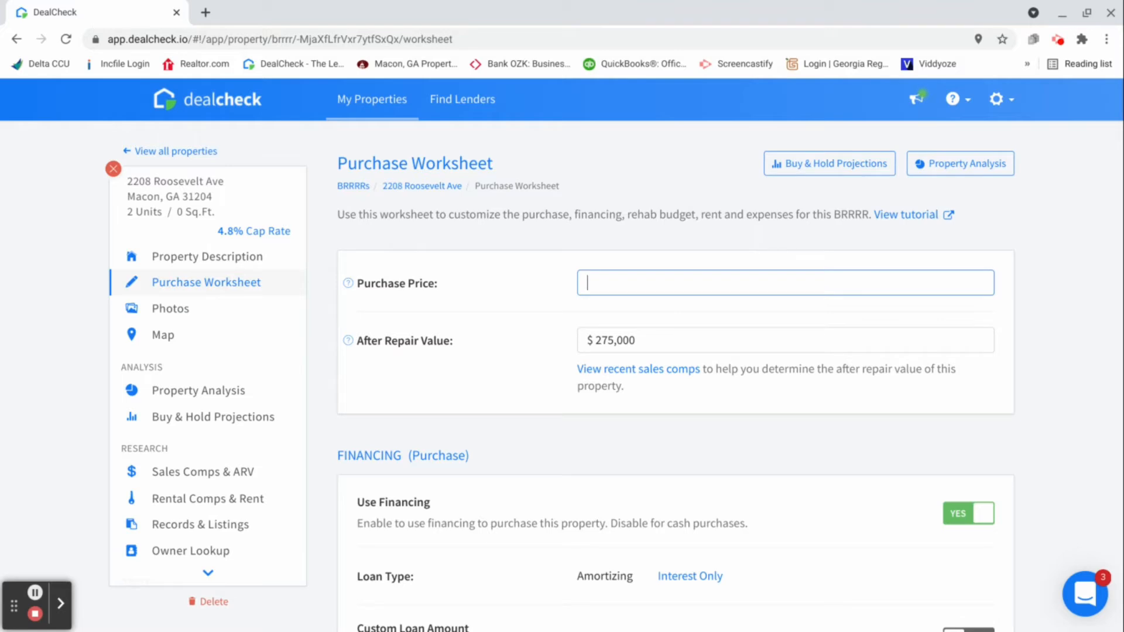
text(150000)
Choose the Interest Only loan type for the purchase financing and set the down payment to 10%
scroll(655, 365, down, 3)
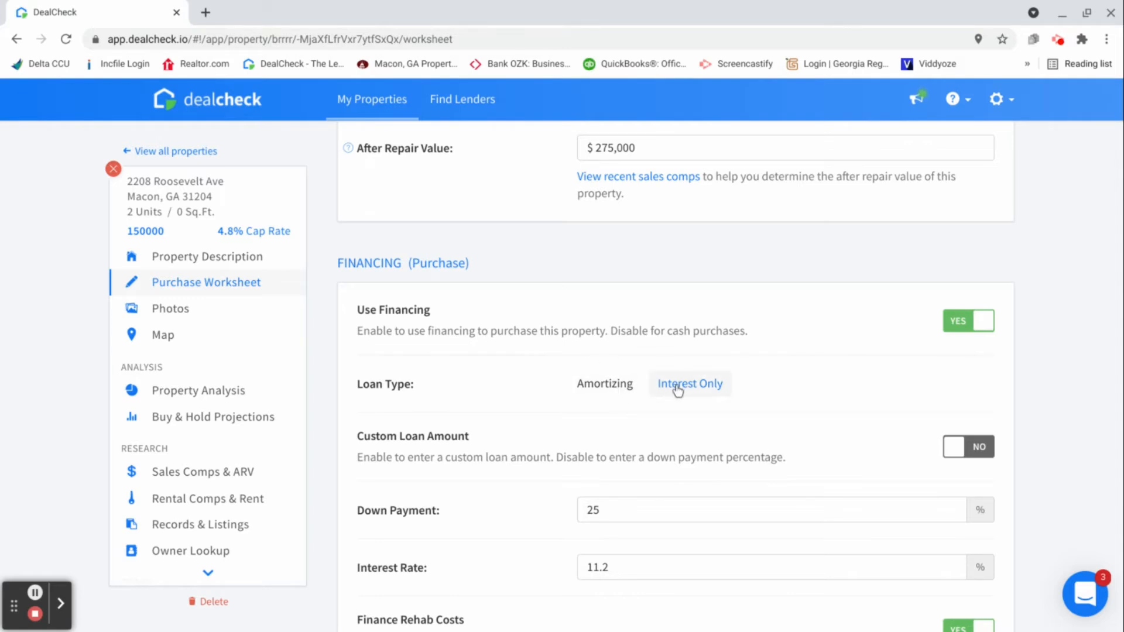
click(695, 382)
click(635, 515)
key(BackSpace)
key(BackSpace)
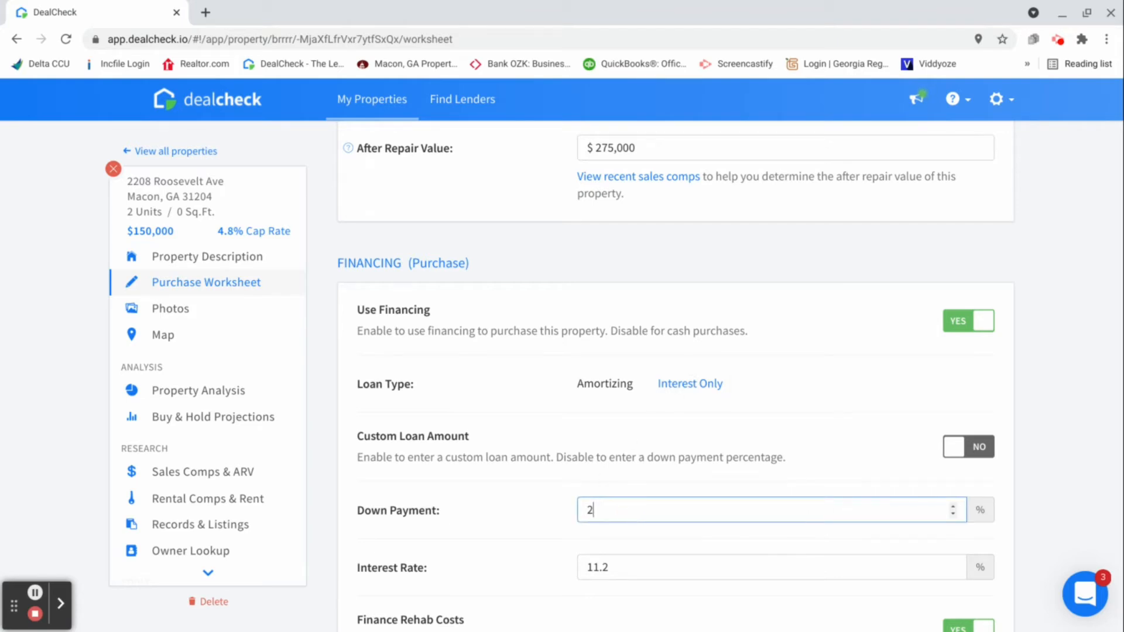
text(10)
Set the purchase loan's interest rate to 8%, keeping the Interest Only type and 100% of rehab costs financed
click(633, 570)
key(BackSpace)
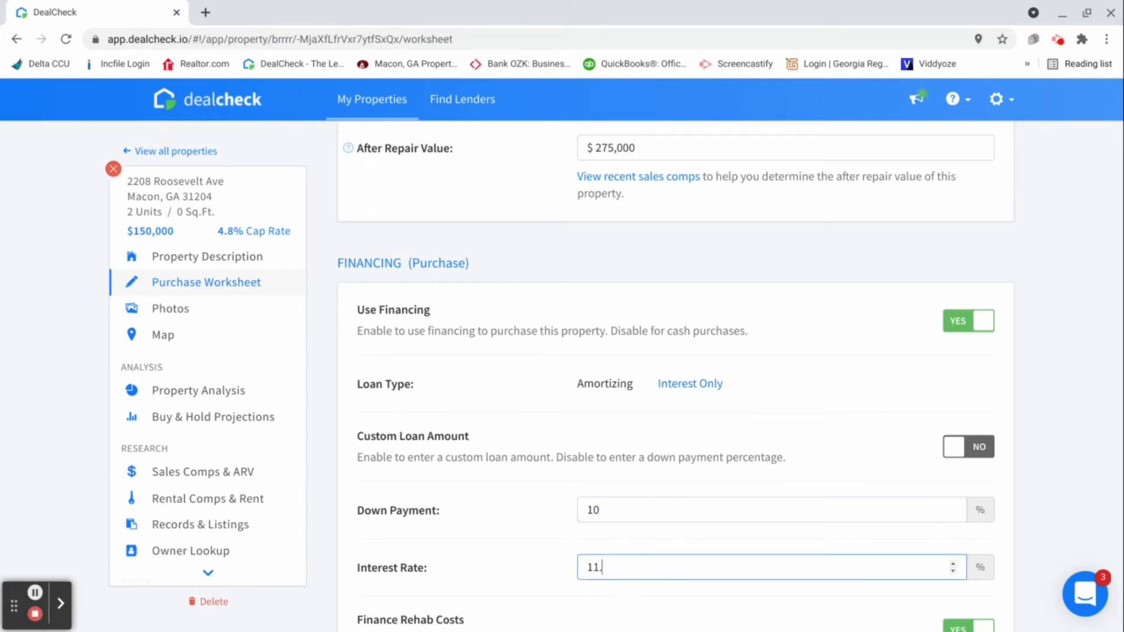
key(BackSpace)
key(BackSpace)
key(BackSpace)
text(8)
scroll(638, 489, down, 2)
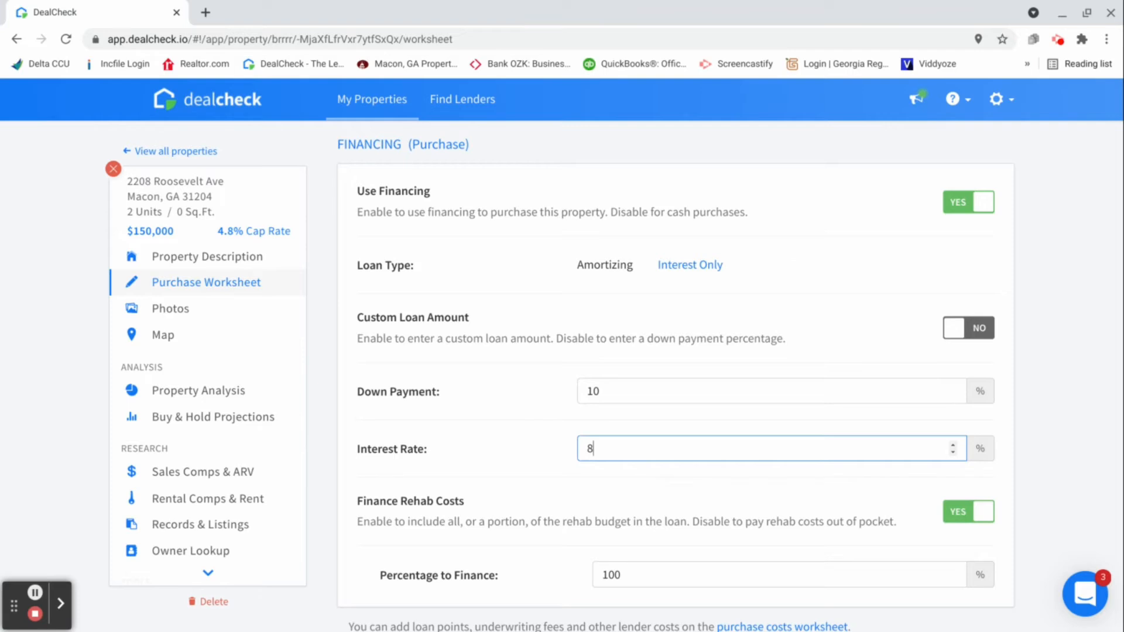
click(700, 267)
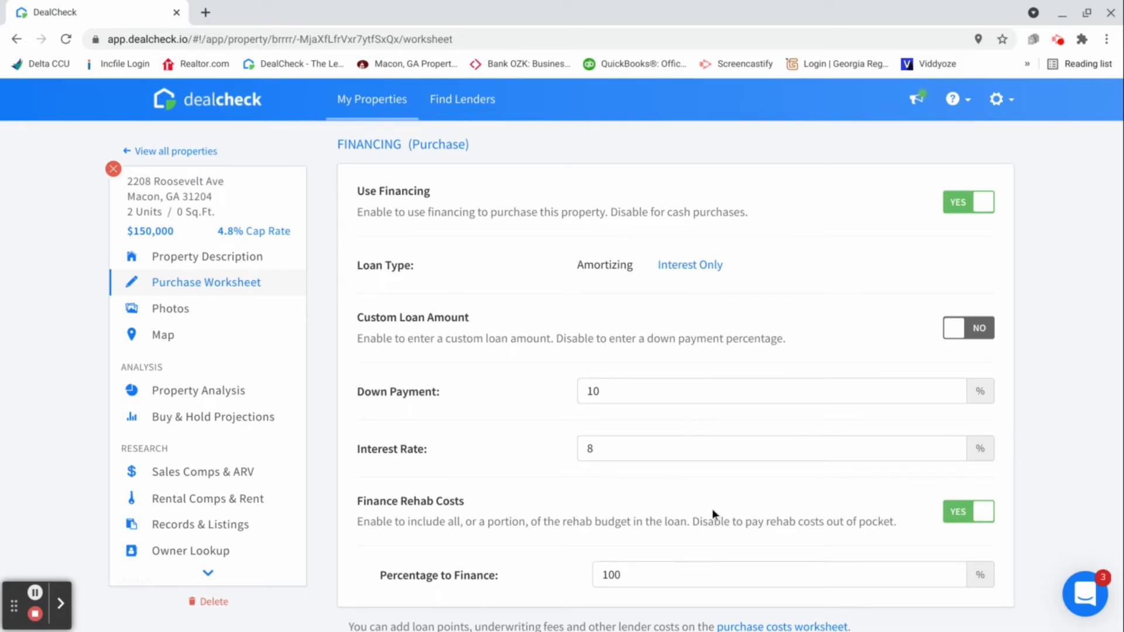
click(633, 576)
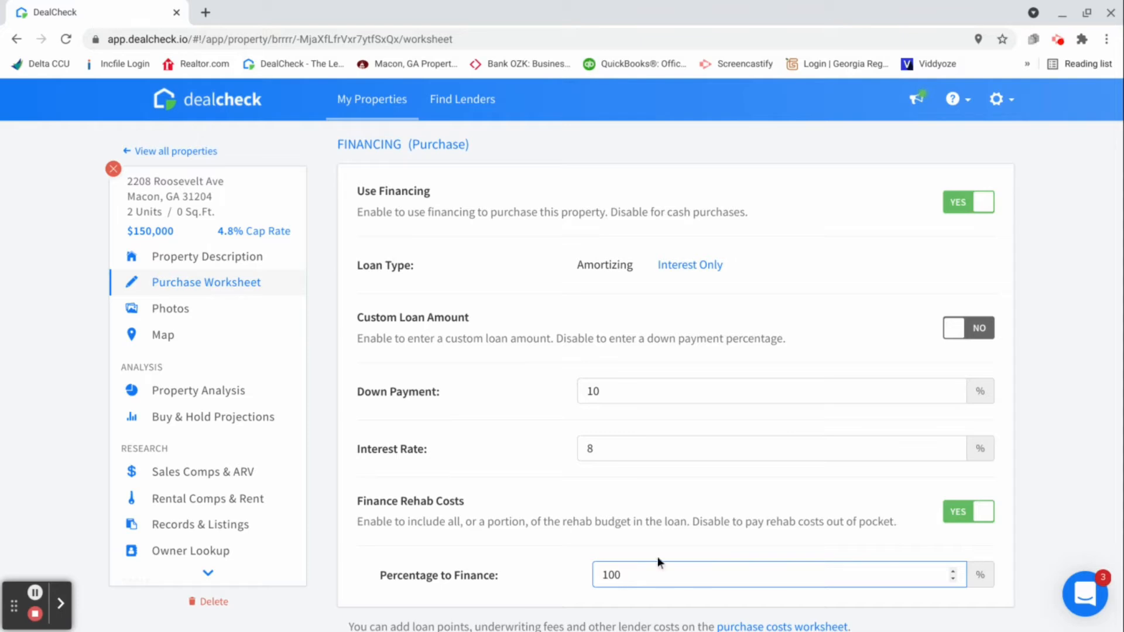
Open the itemized purchase costs for editing and set the loan points to 1.5% of the loan
scroll(638, 535, down, 1)
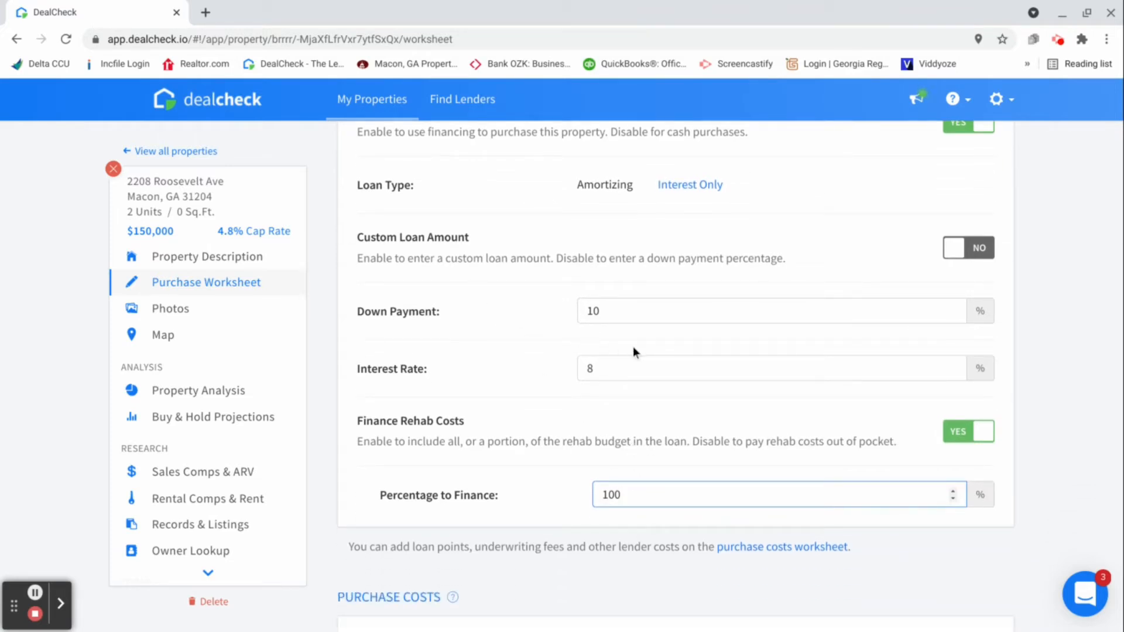
scroll(638, 350, down, 1)
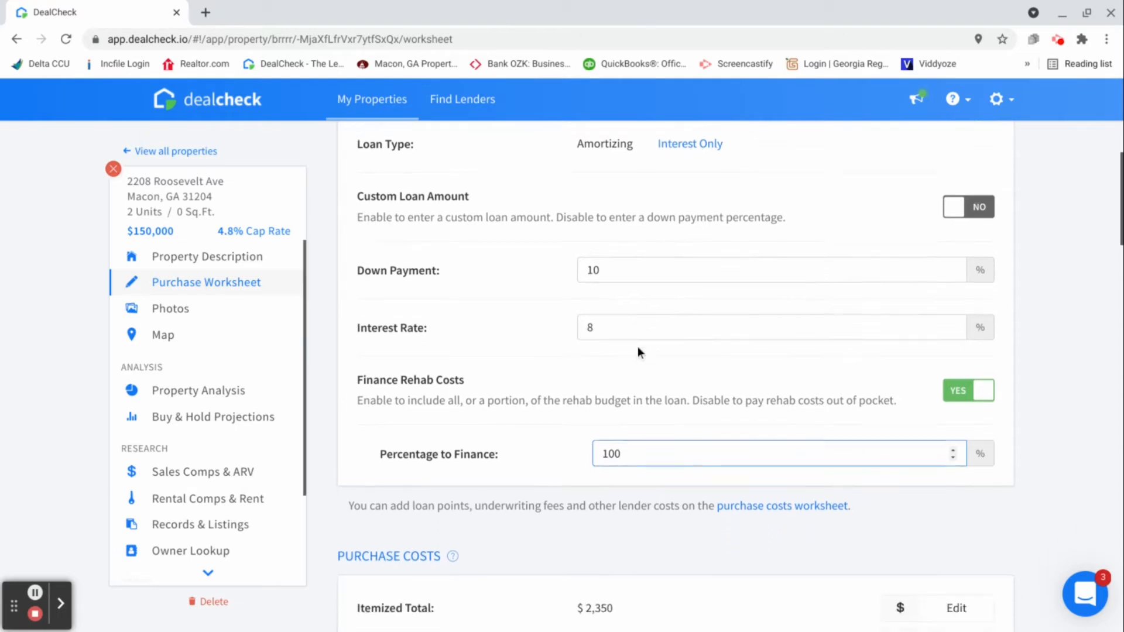
scroll(637, 346, down, 3)
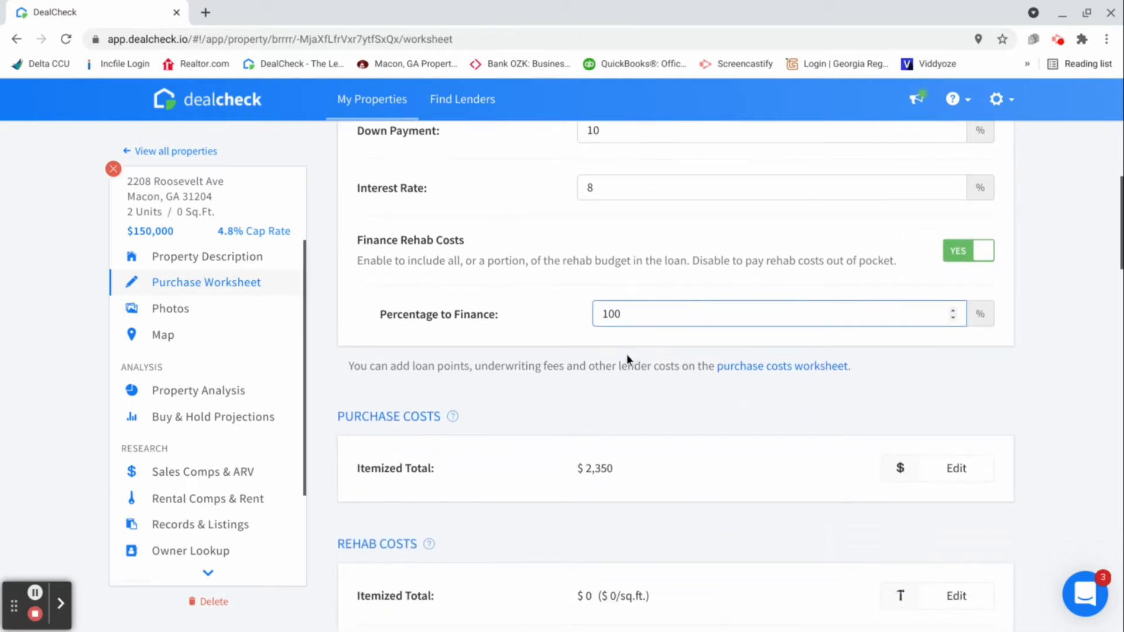
scroll(626, 354, down, 1)
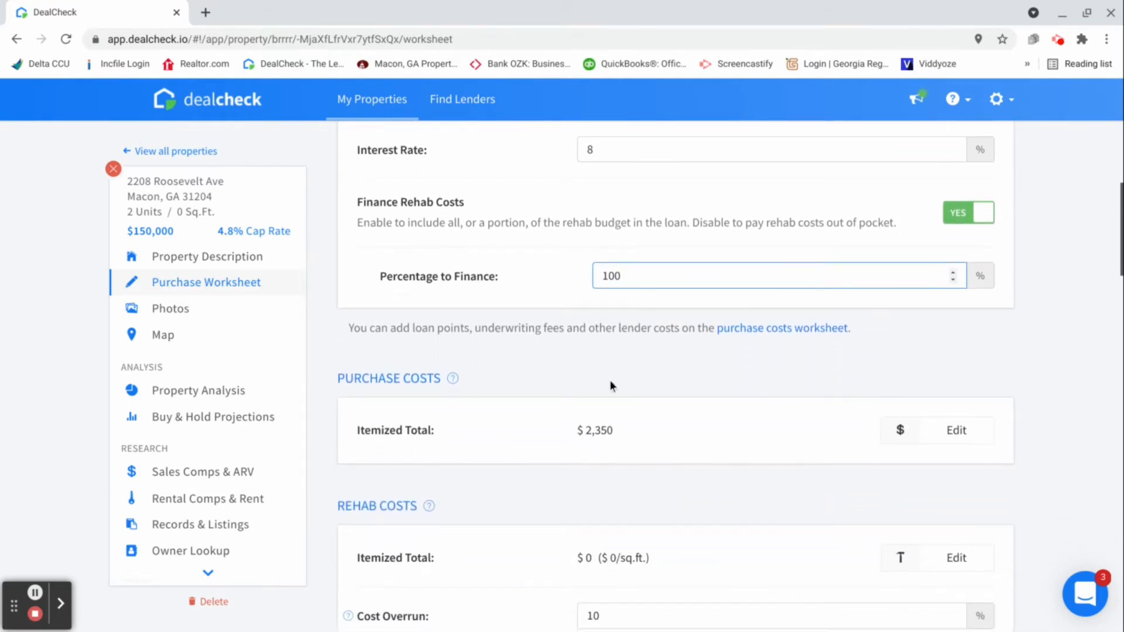
click(953, 445)
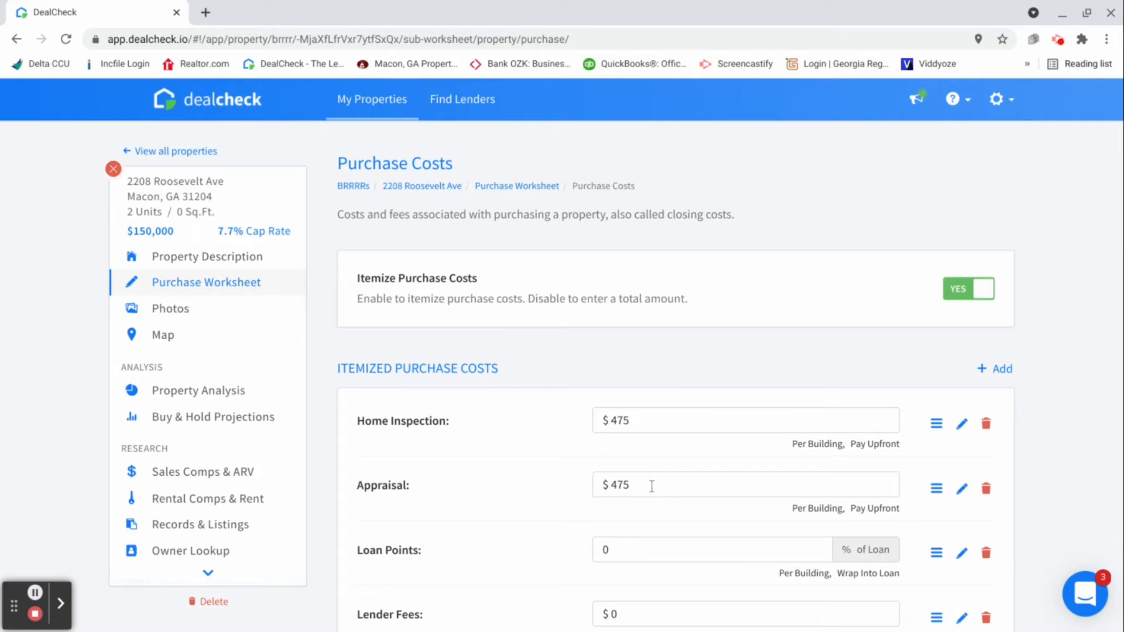
scroll(650, 484, down, 1)
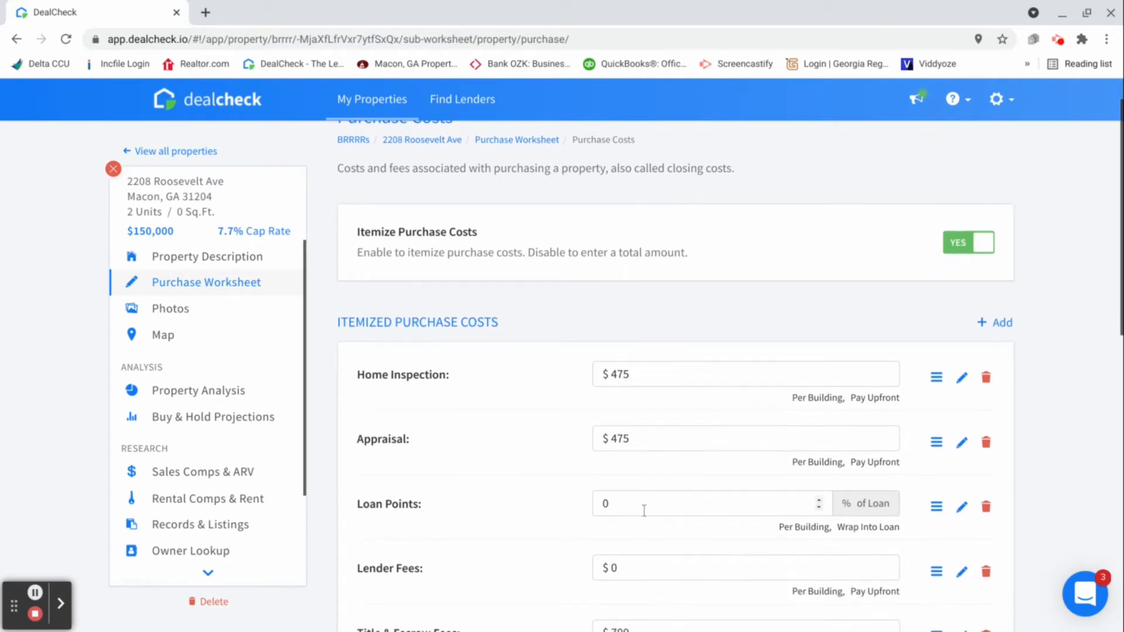
click(643, 504)
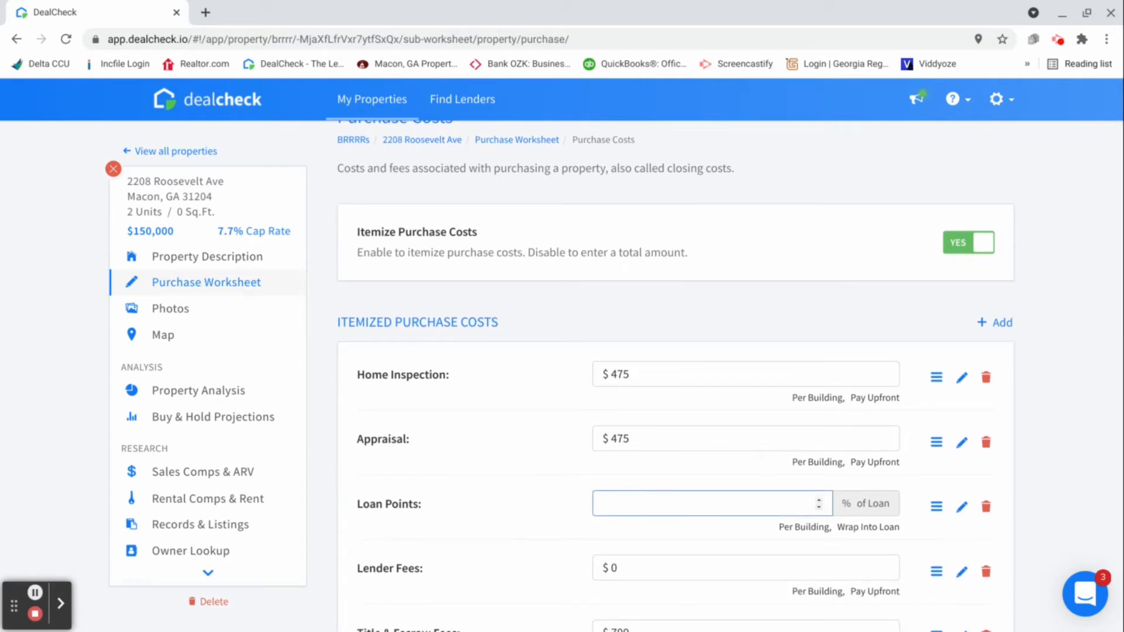
text(1.5)
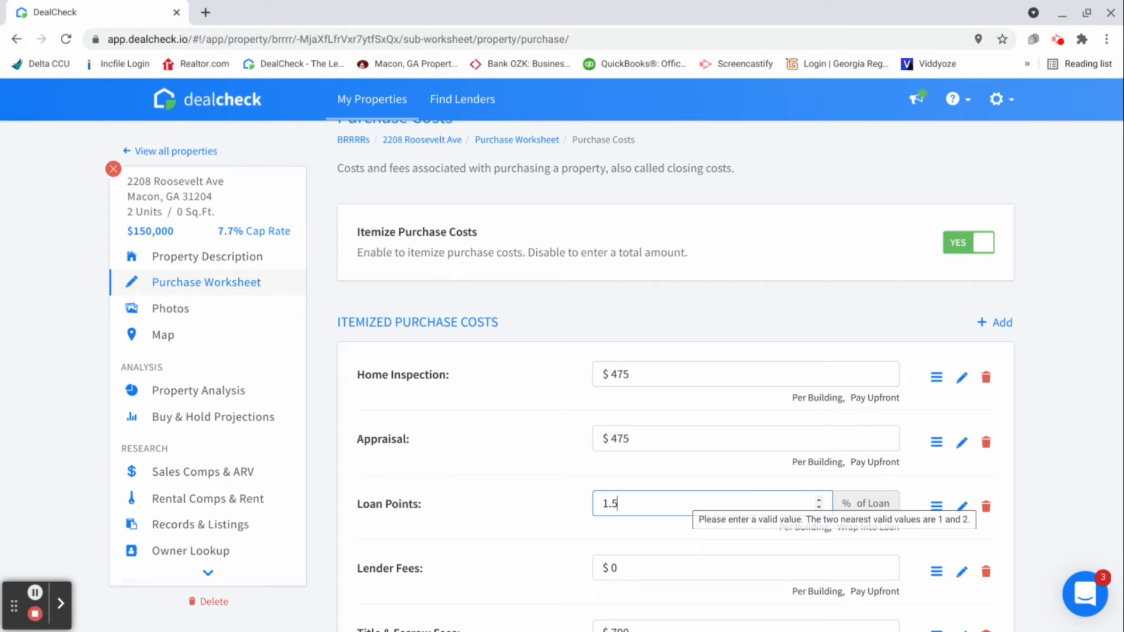
Set the lender fees in the itemized purchase costs to $1,500
scroll(657, 494, down, 1)
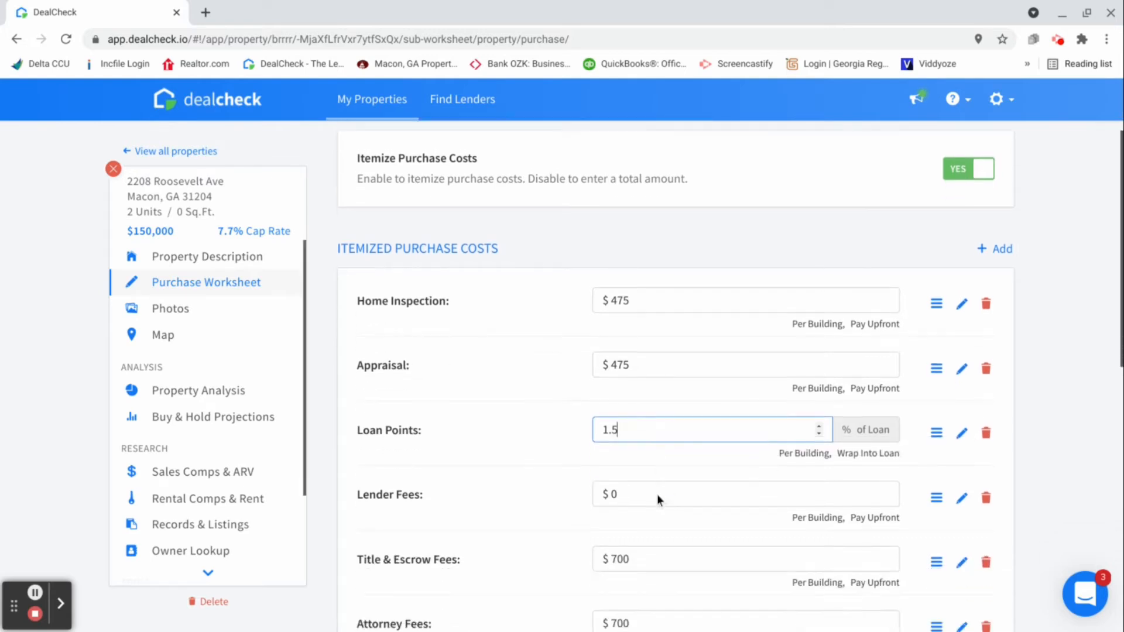
click(650, 492)
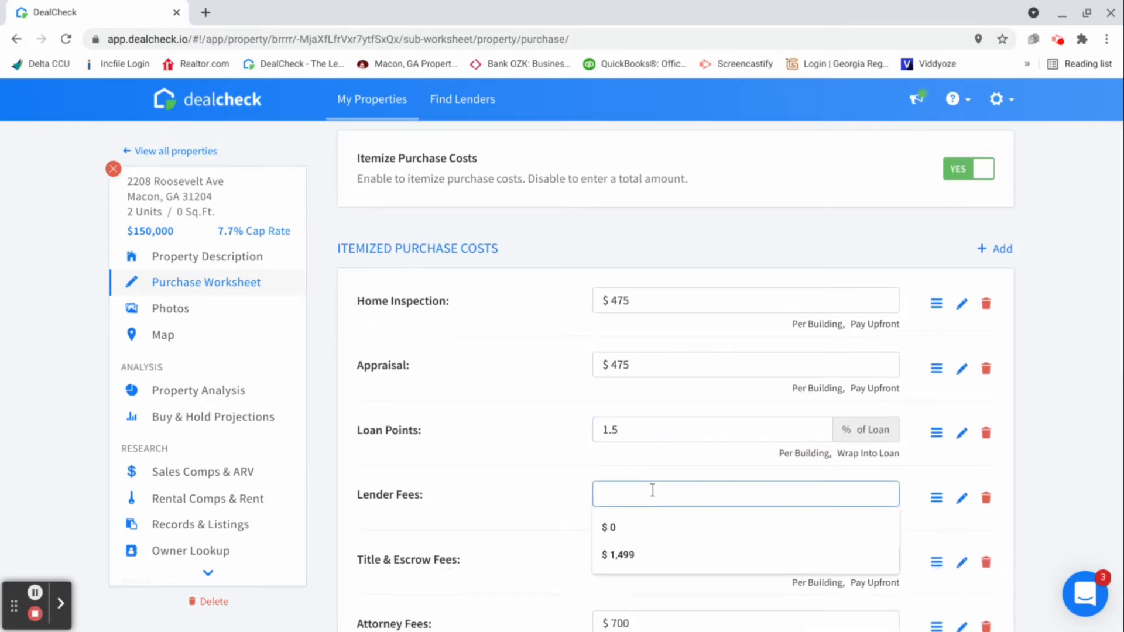
text(1500)
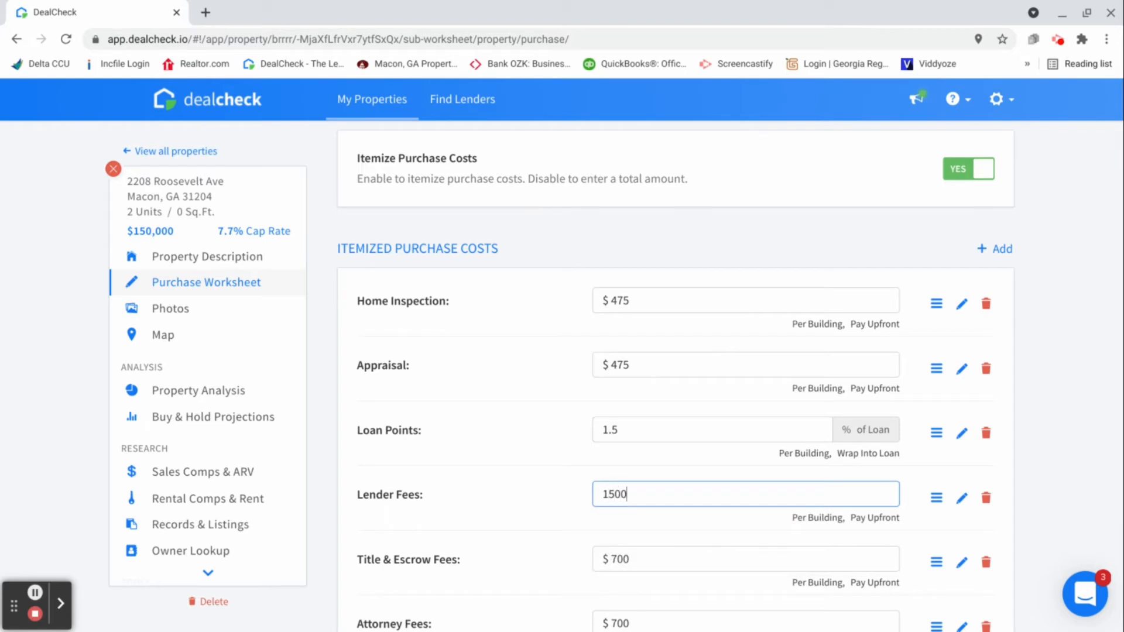
Set the transfer taxes in the itemized purchase costs to $650 and return to the purchase worksheet
scroll(628, 507, down, 1)
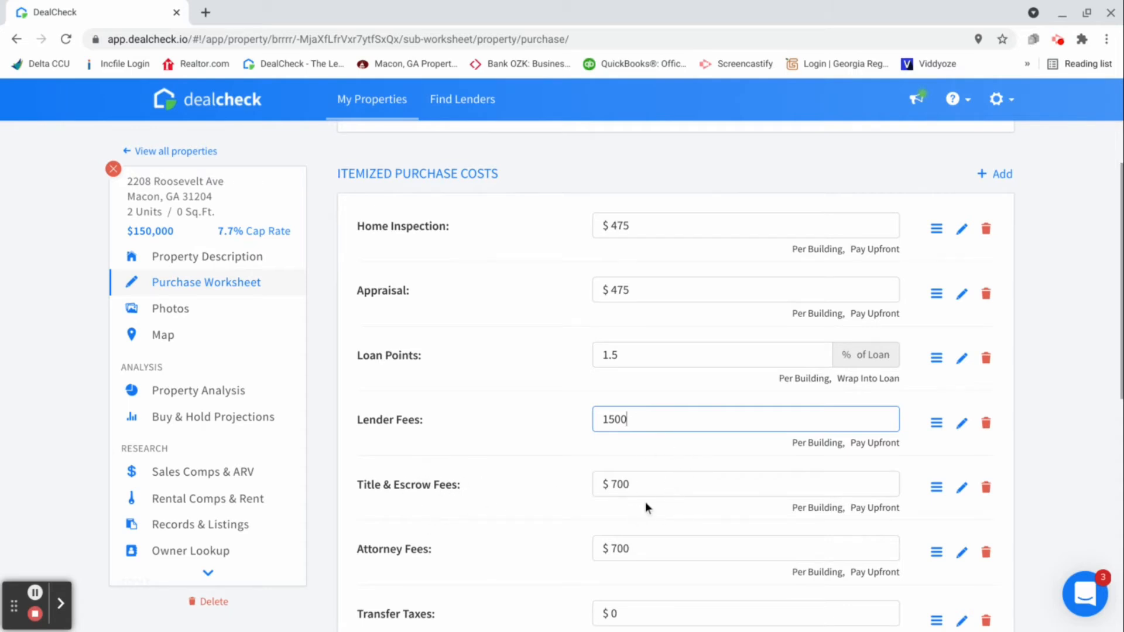
scroll(642, 491, down, 1)
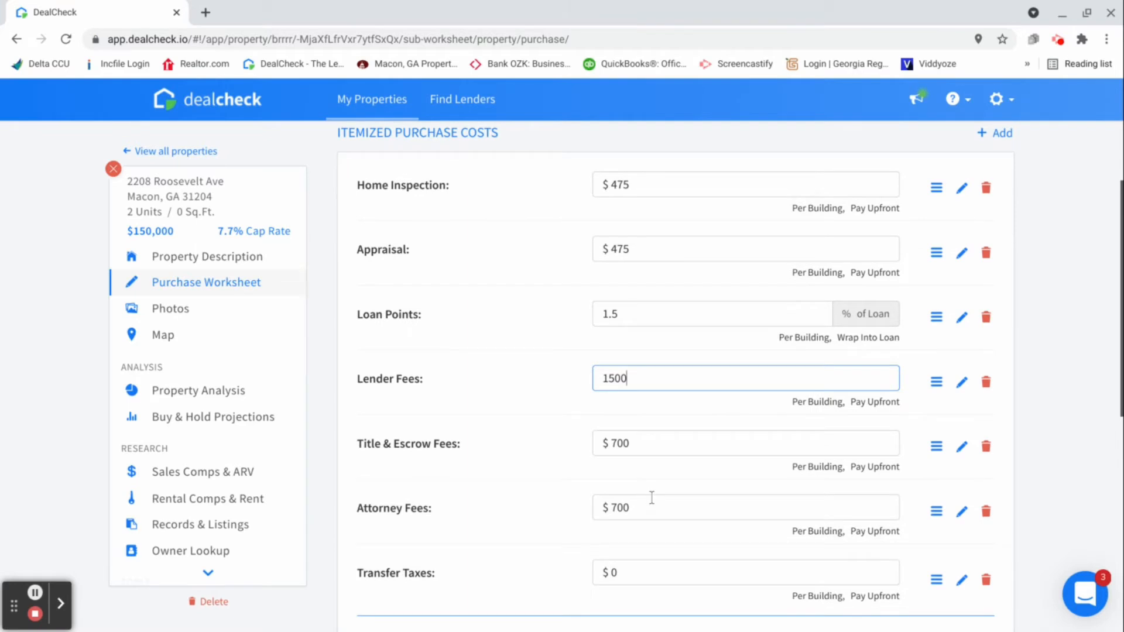
scroll(650, 503, down, 1)
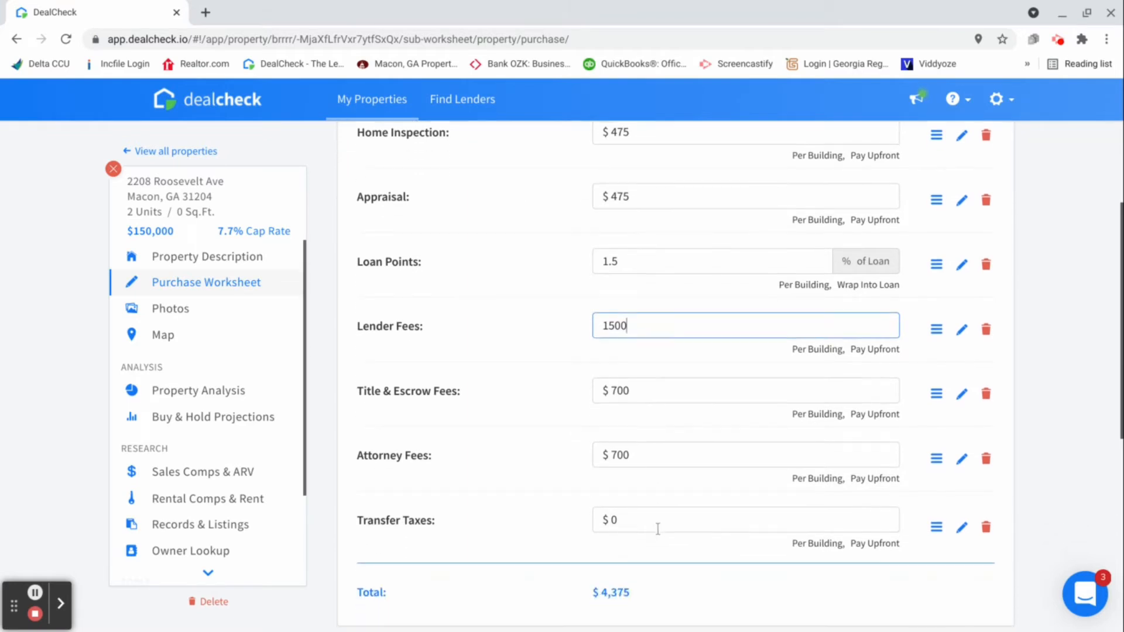
click(657, 522)
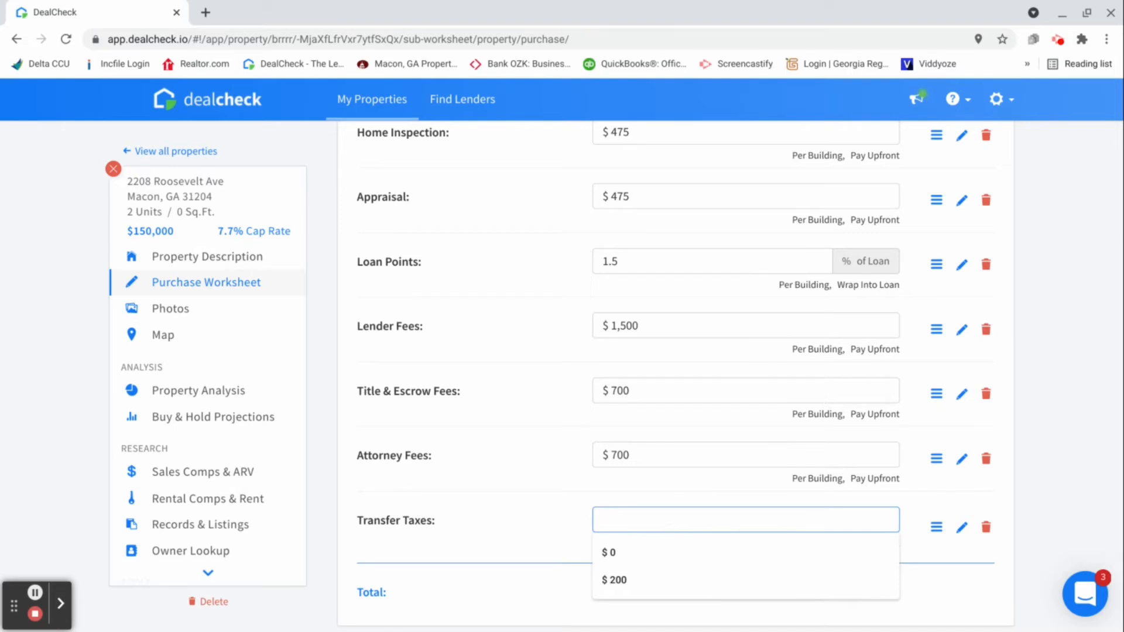
text(650)
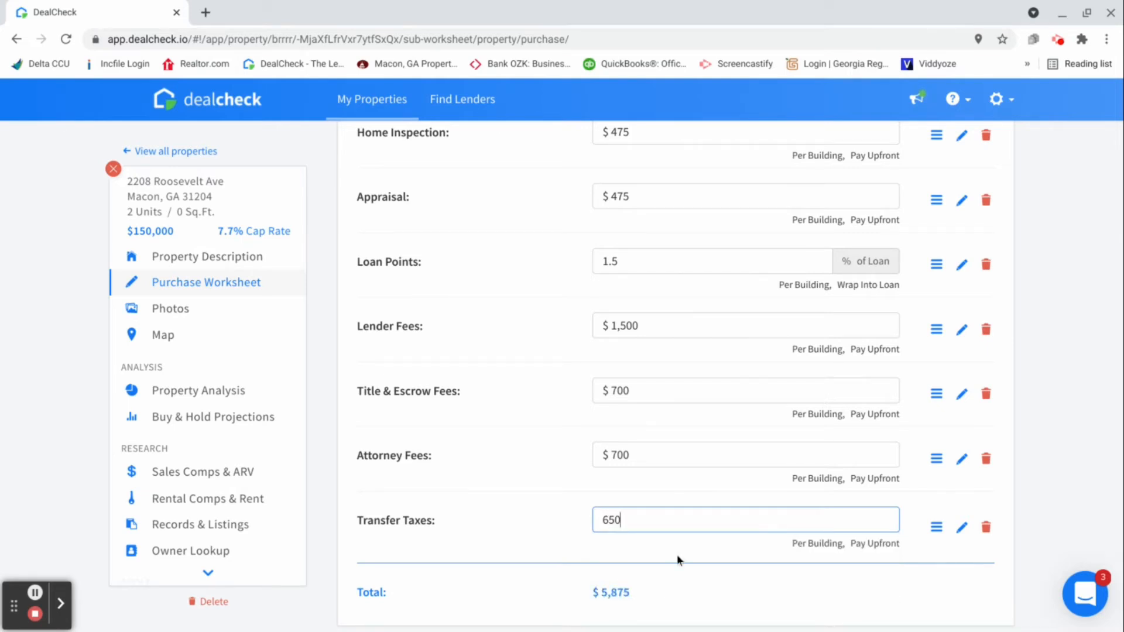
click(757, 582)
scroll(658, 509, down, 1)
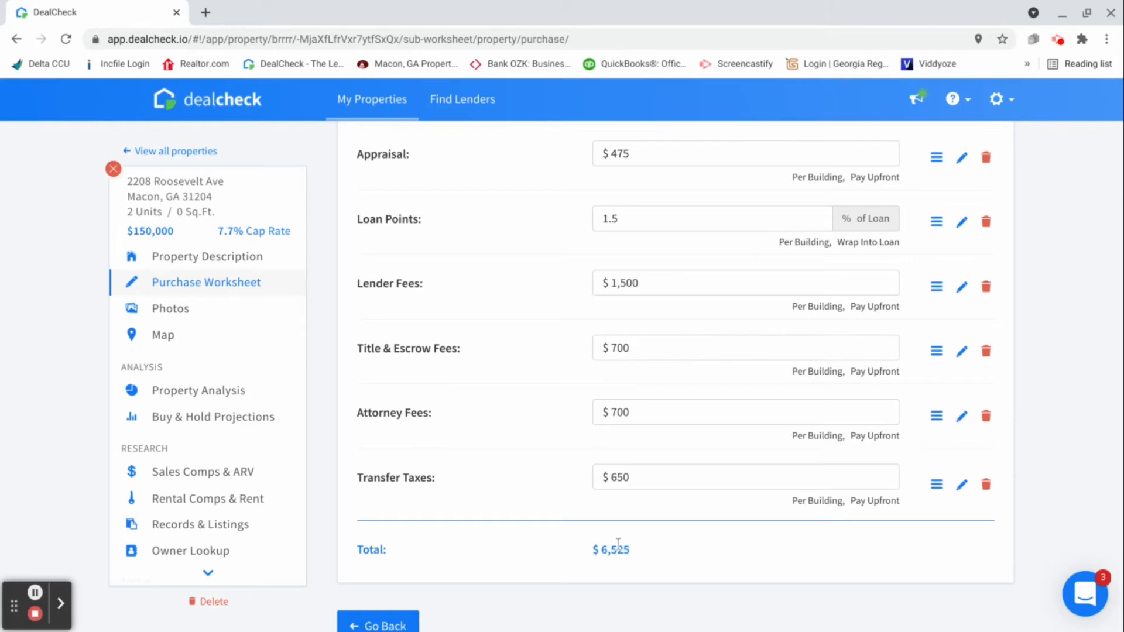
click(400, 624)
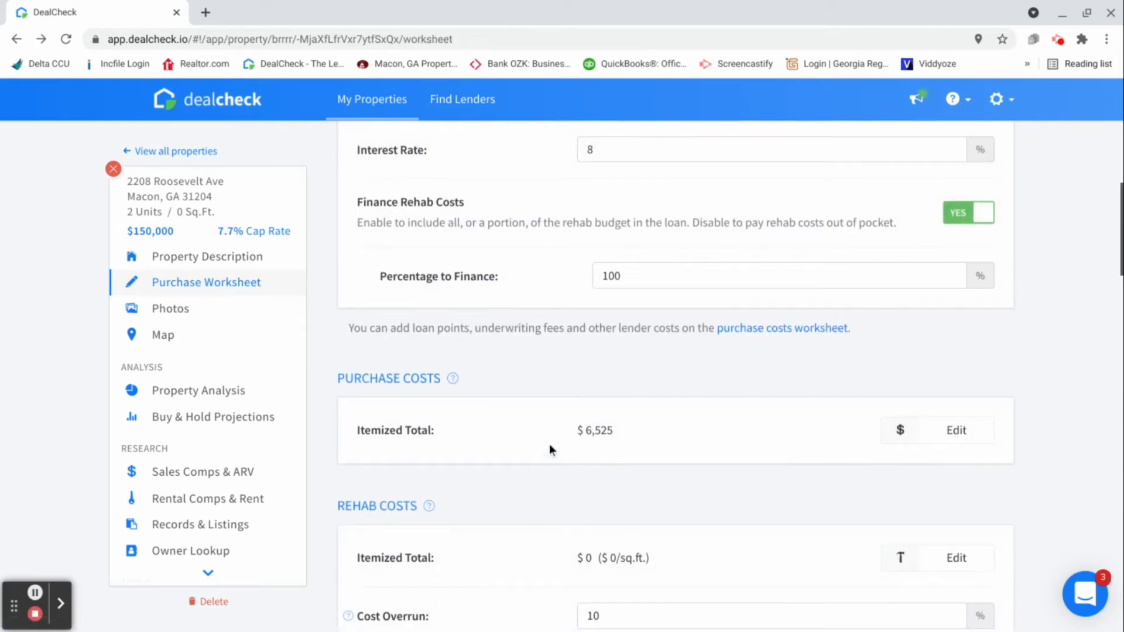
Open the itemized rehab costs for editing and set the roof cost to $2,500
scroll(549, 443, down, 2)
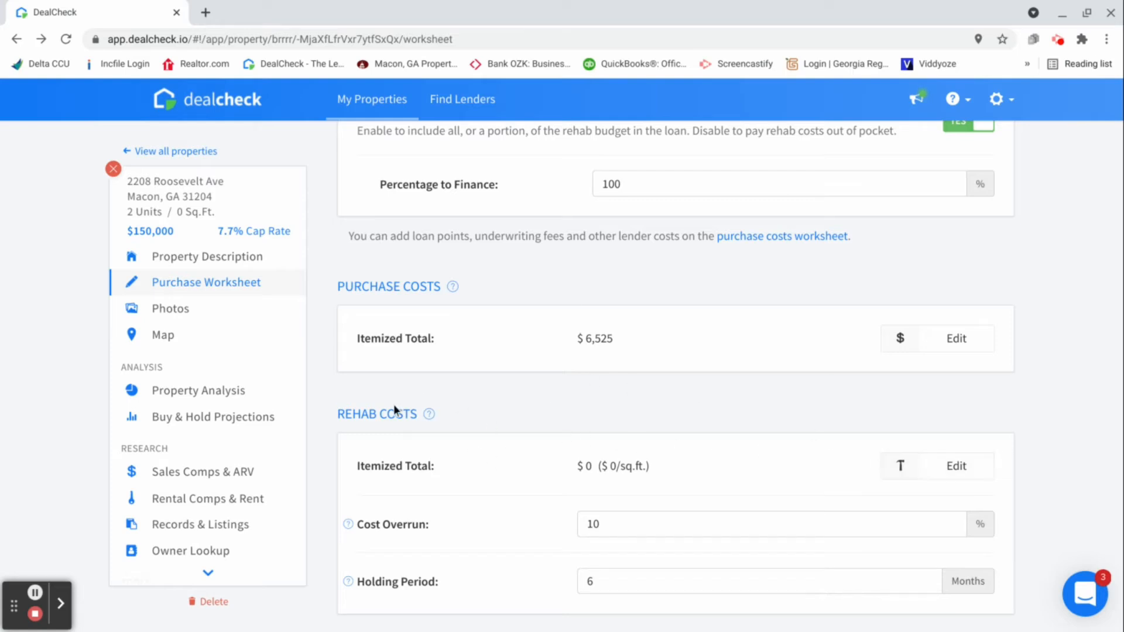
click(954, 469)
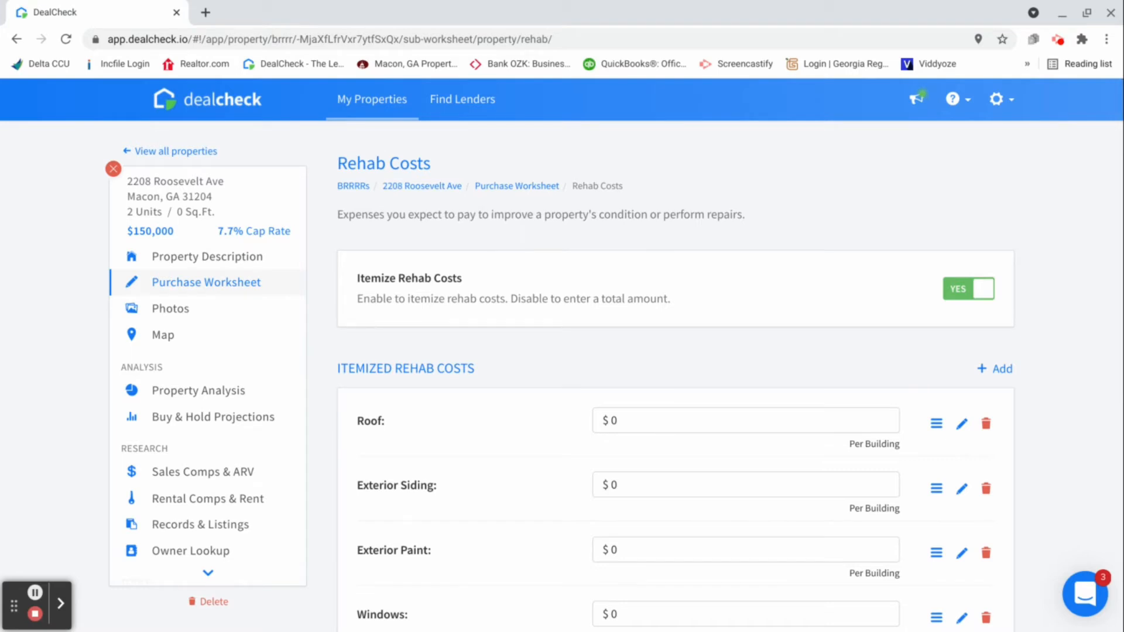
click(637, 426)
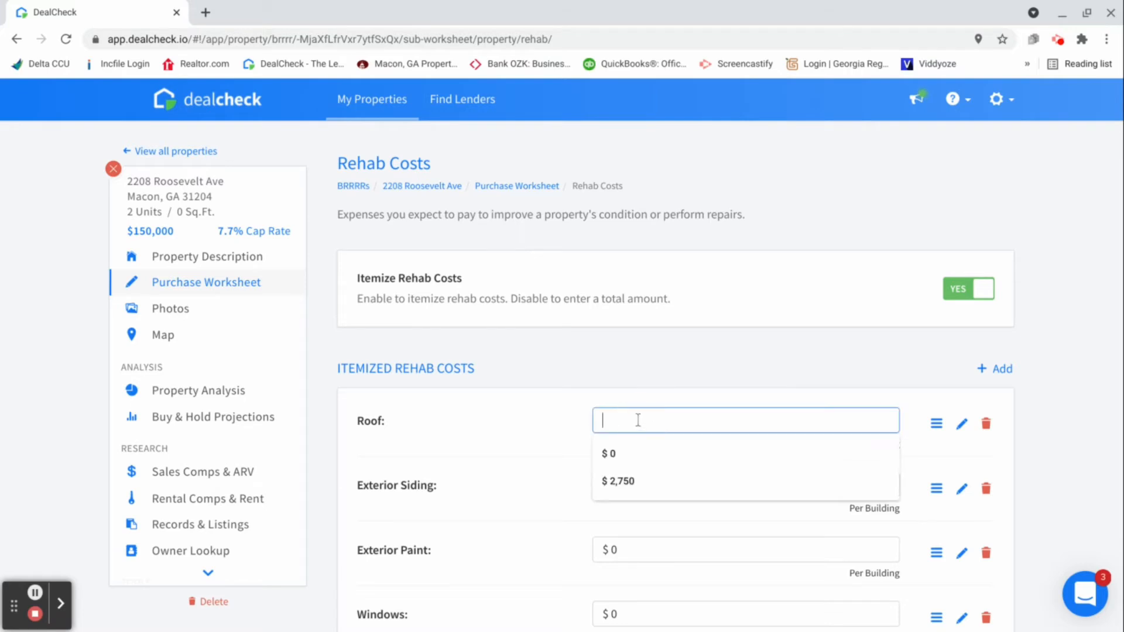
text(2500)
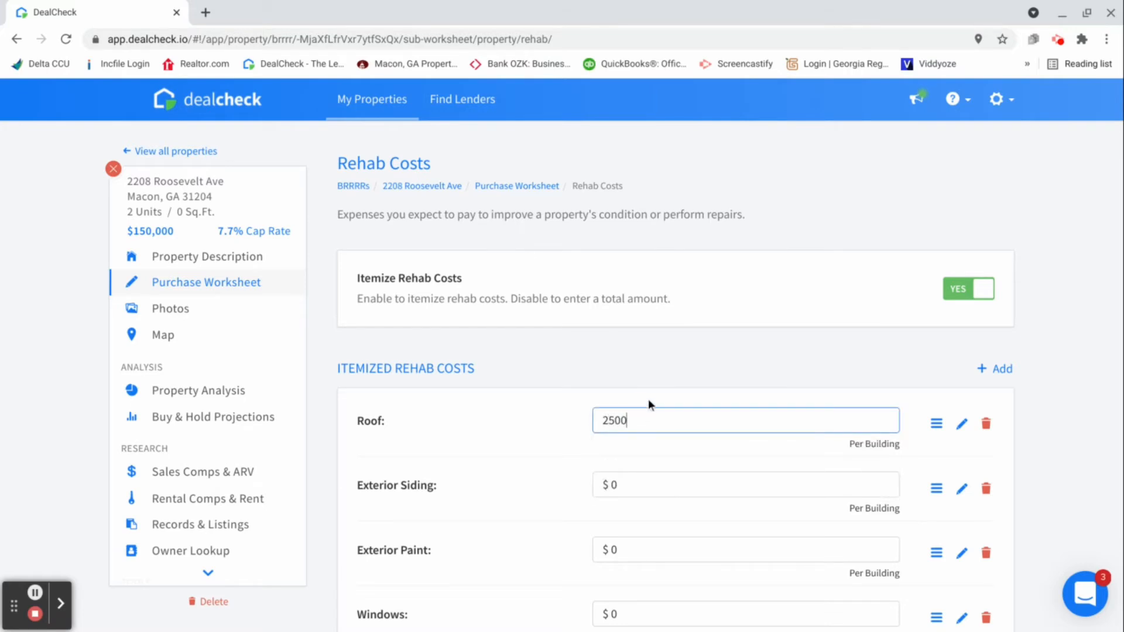
Set the exterior siding cost to $2,000 and the exterior paint cost to $3,000 in the itemized rehab costs
scroll(644, 401, down, 1)
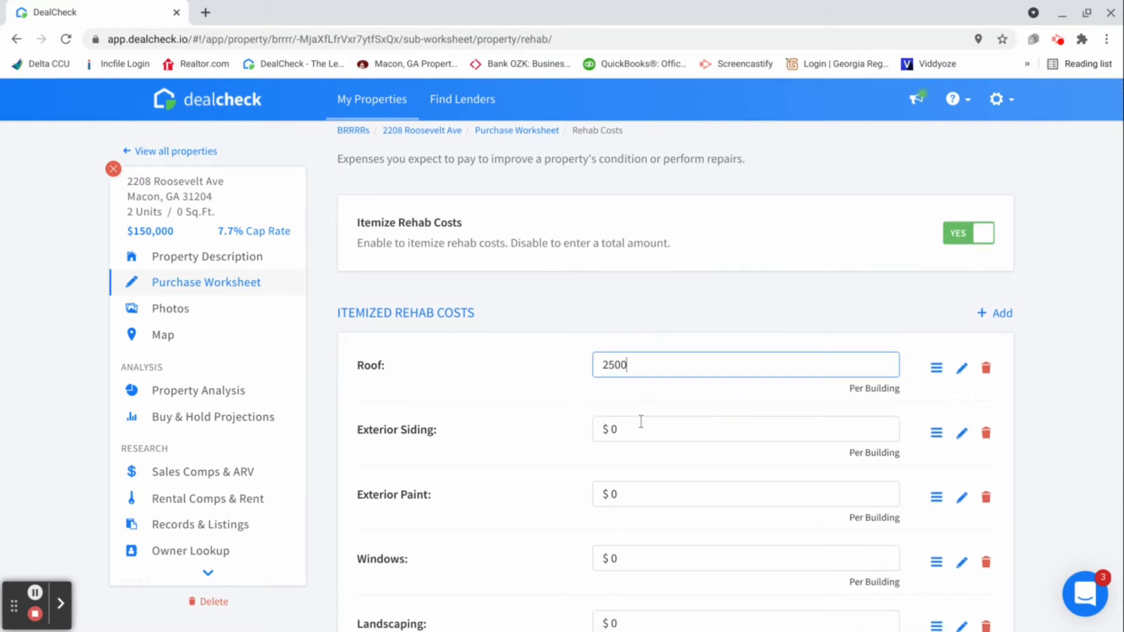
click(643, 426)
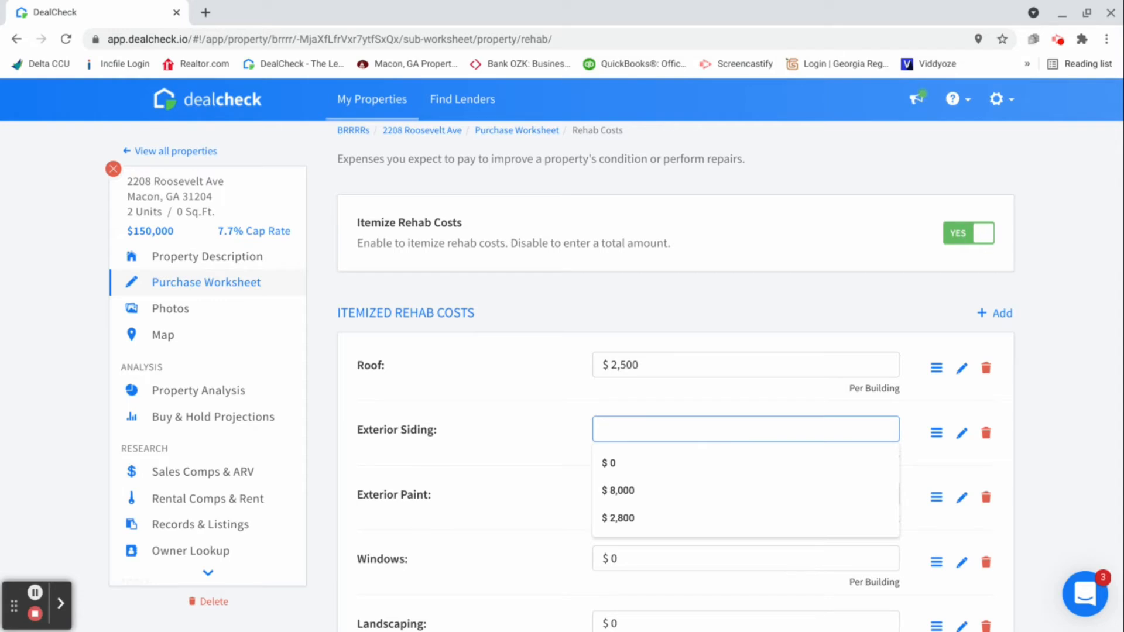
text(2000)
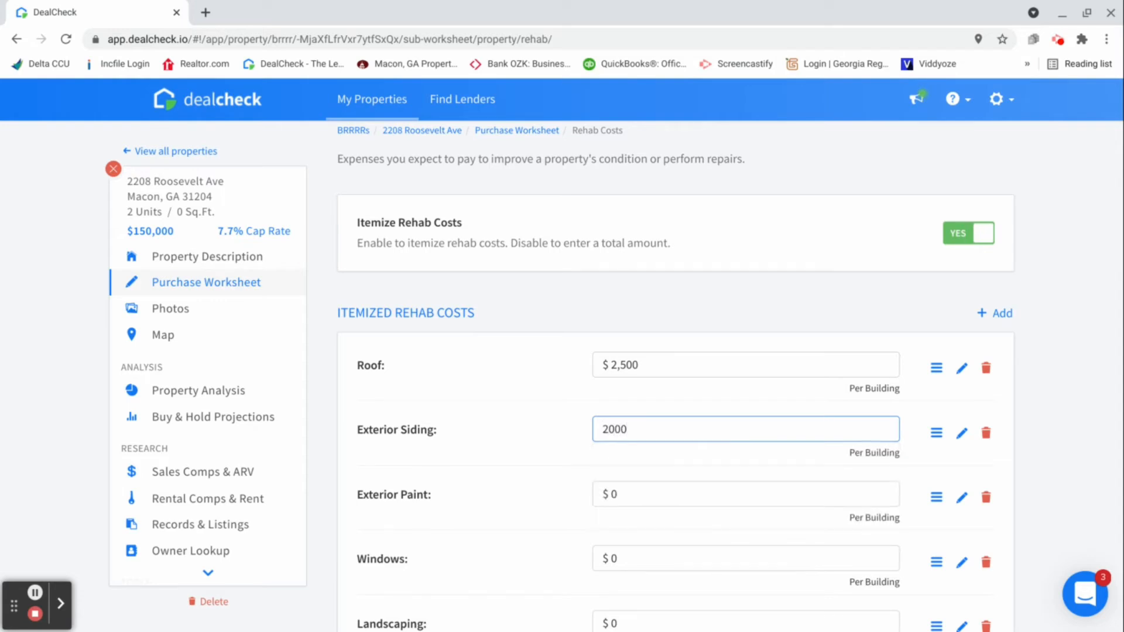
click(635, 495)
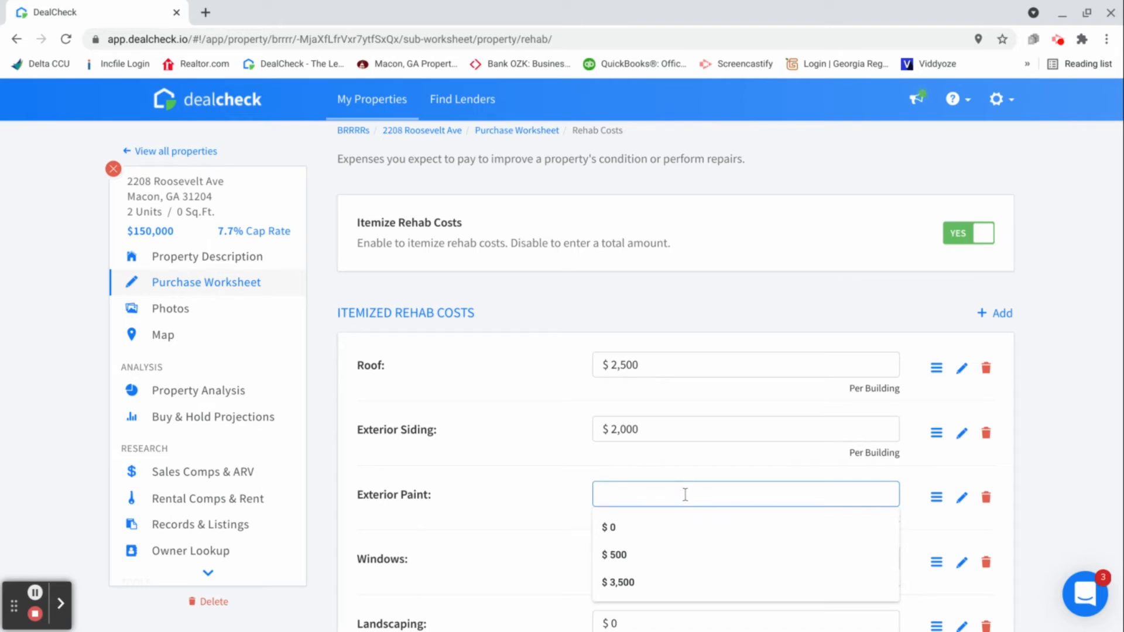
text(3000)
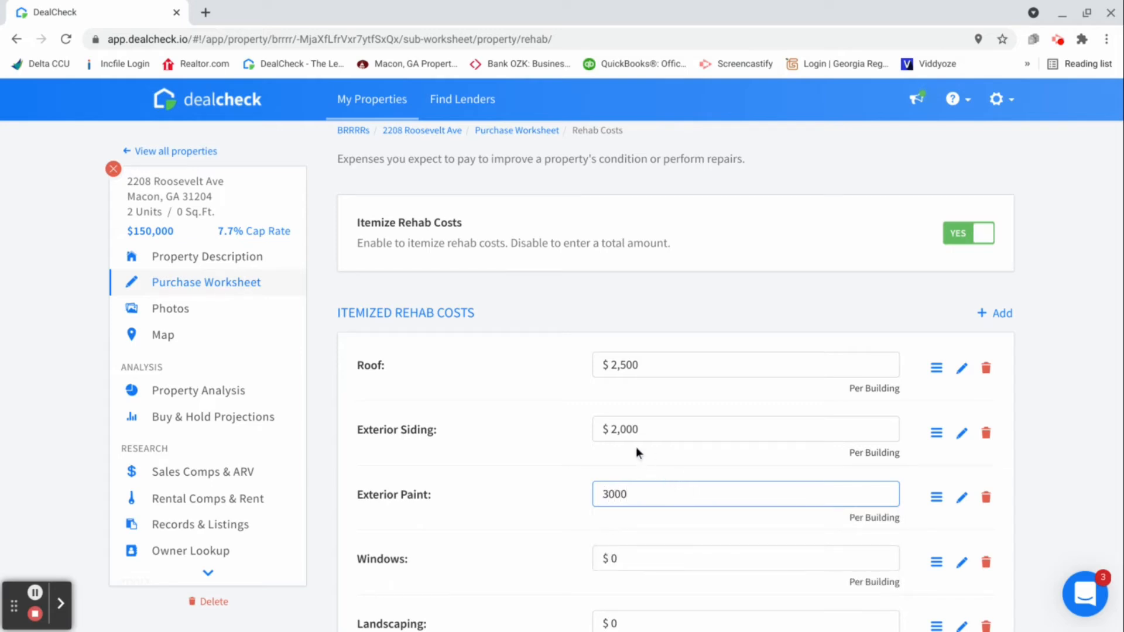
Set the landscaping cost in the itemized rehab costs to $1,500, leaving the windows cost at $0
scroll(479, 497, down, 1)
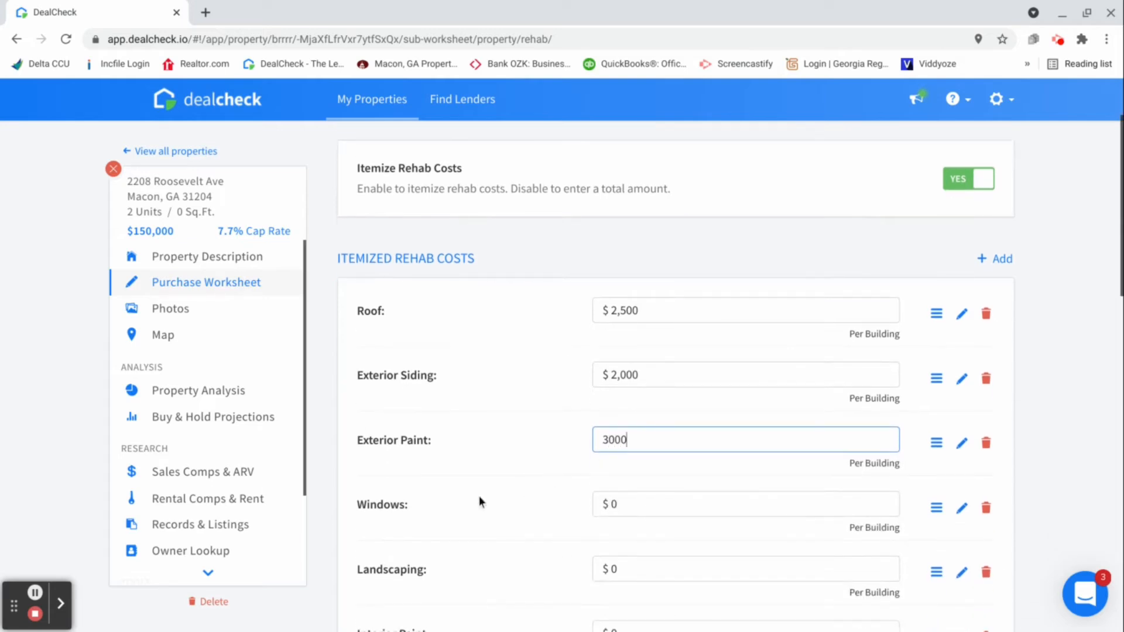
scroll(536, 500, down, 1)
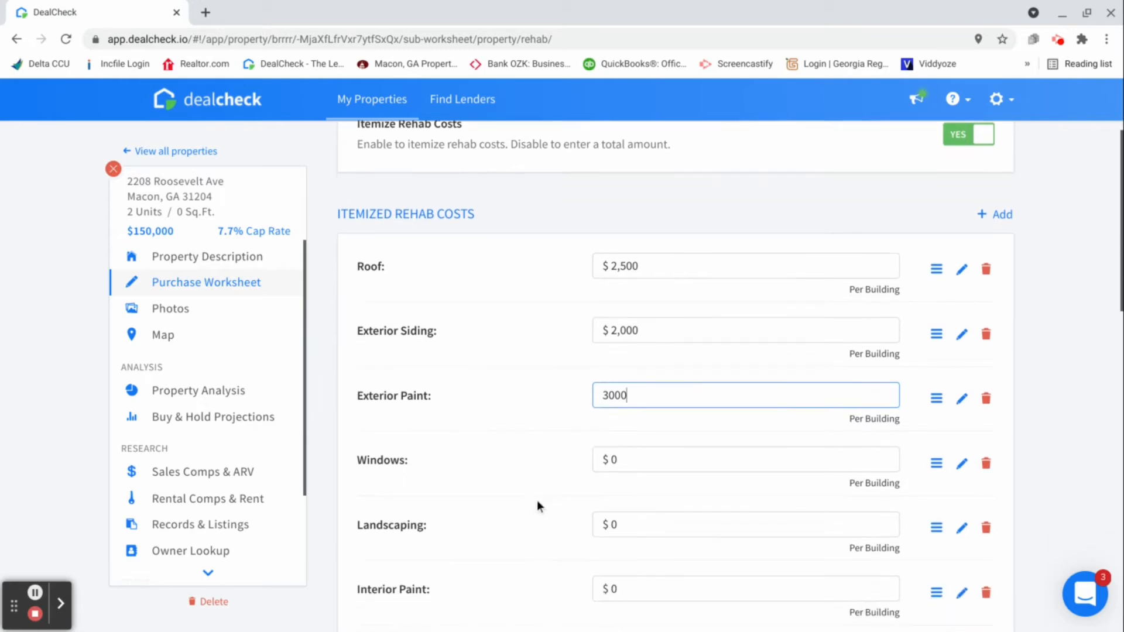
click(631, 524)
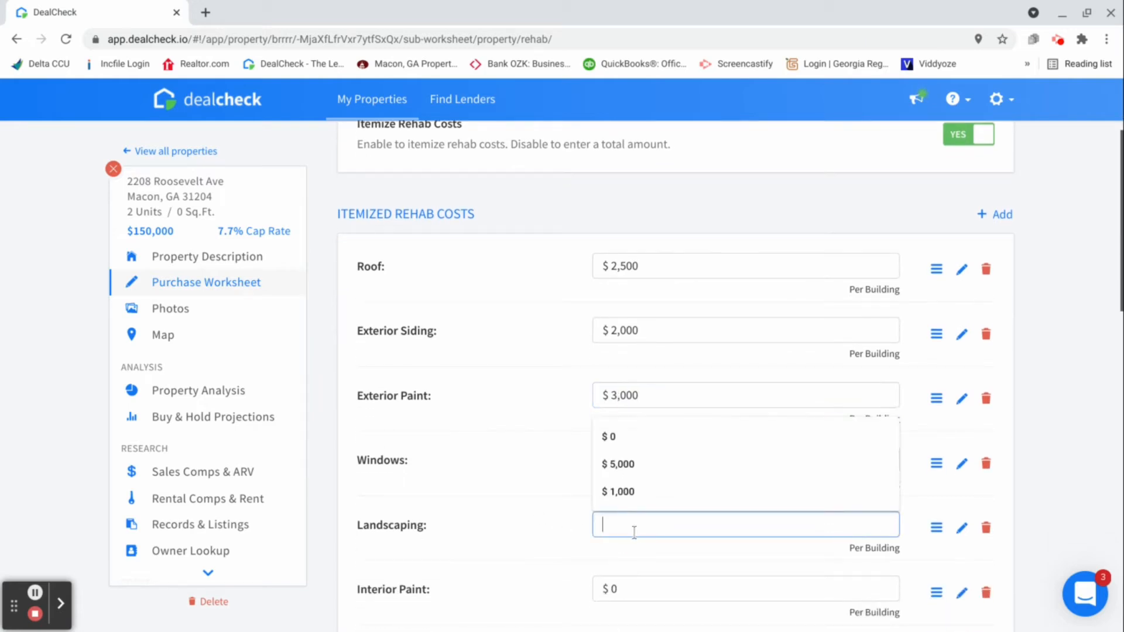
text(1500)
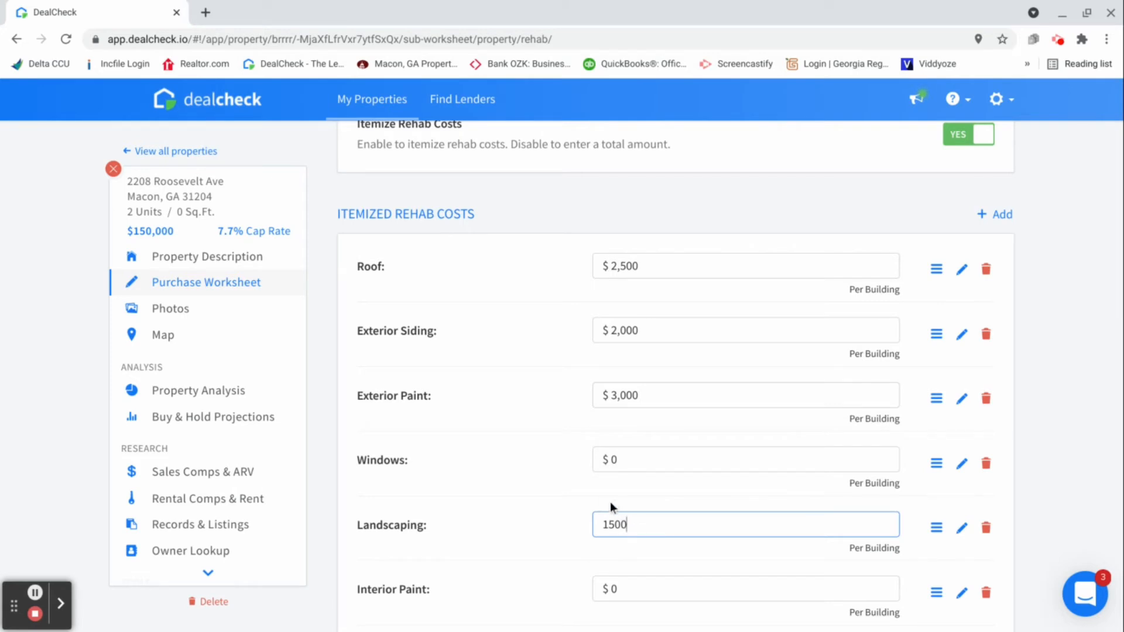
Set the interior paint cost in the itemized rehab costs to $2,000
scroll(585, 491, down, 2)
scroll(586, 492, down, 1)
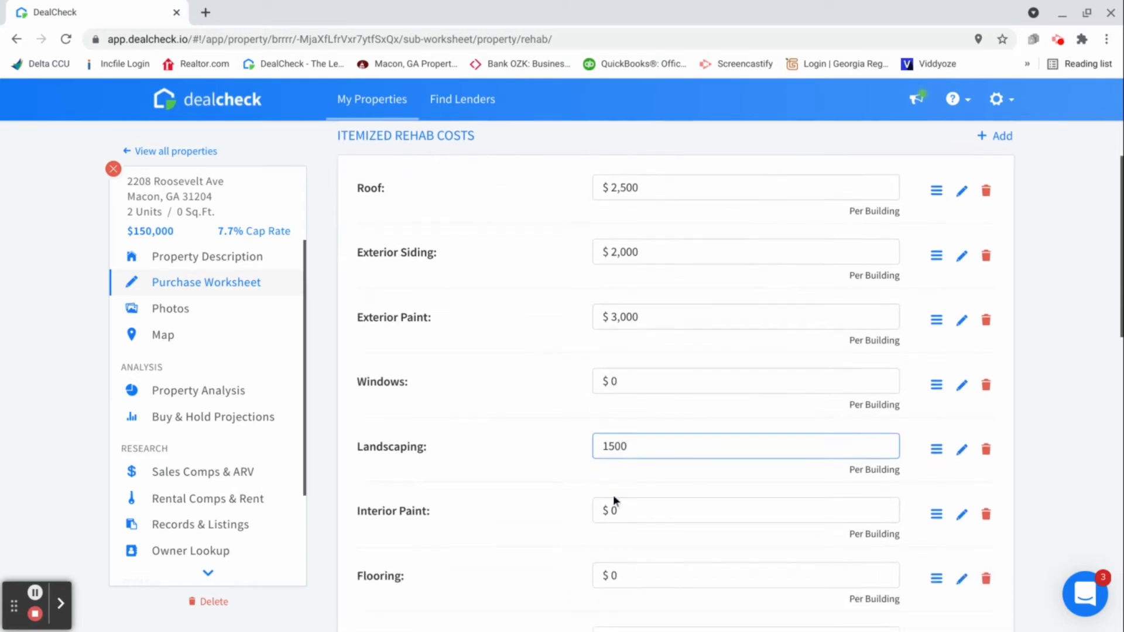
click(635, 514)
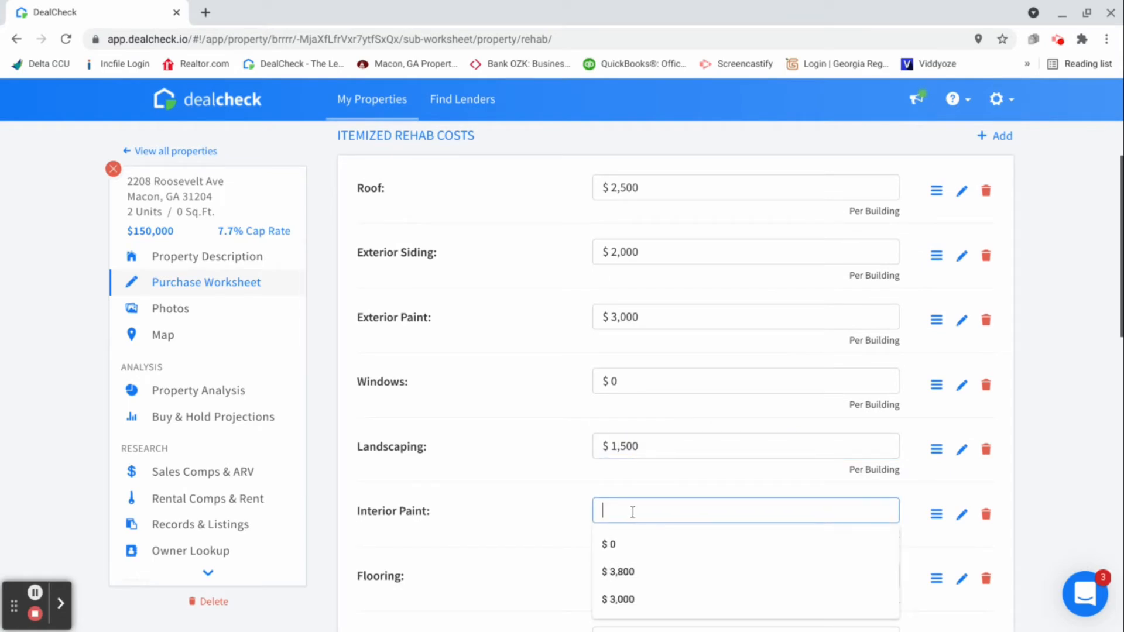
click(537, 514)
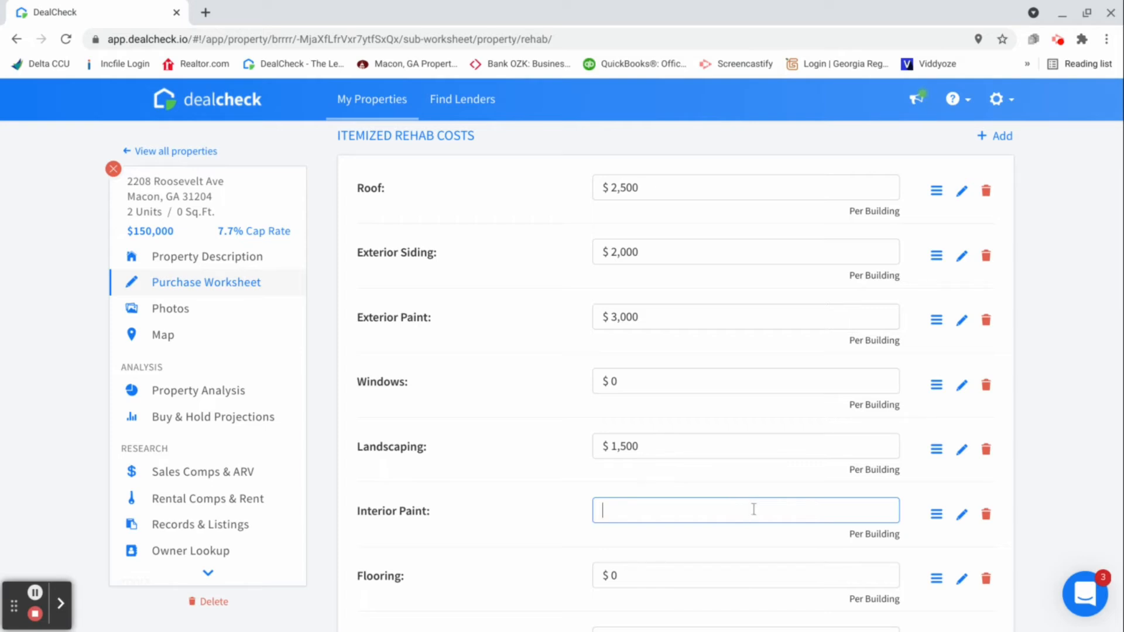
text(2000)
Set the flooring cost to $1,100 and the kitchen cost to $1,500 in the itemized rehab costs
scroll(725, 507, down, 2)
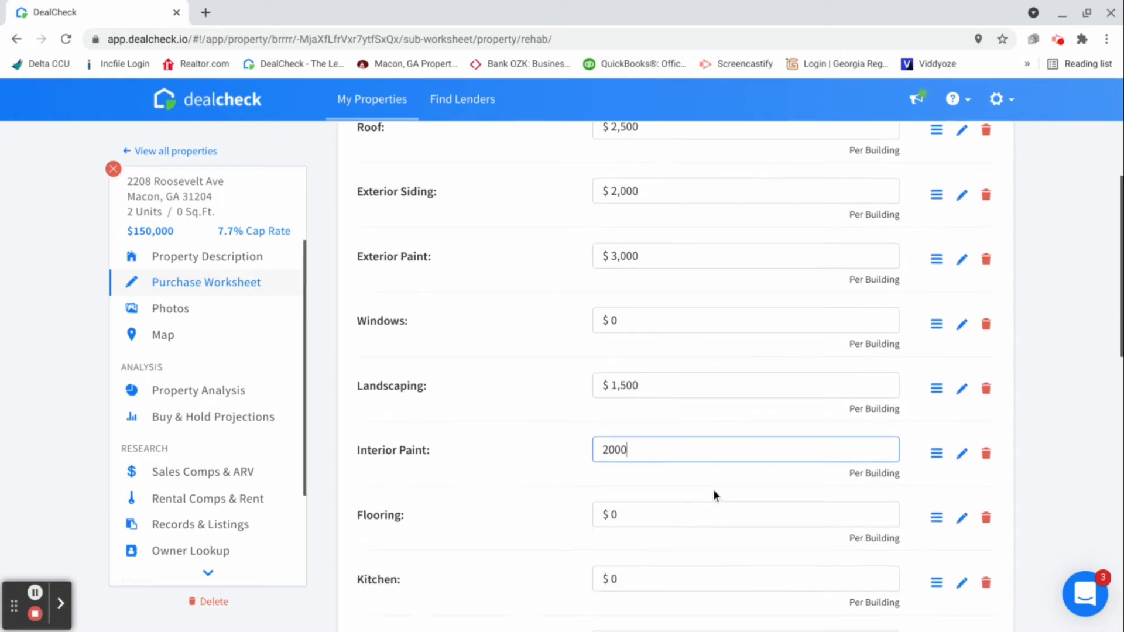
click(641, 475)
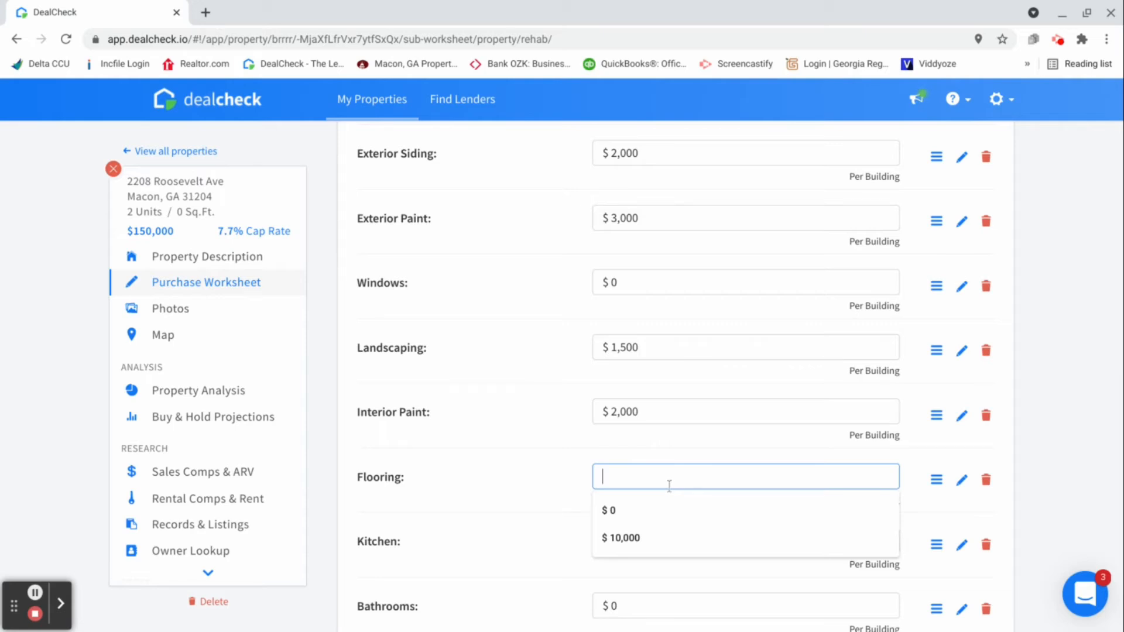
text(11)
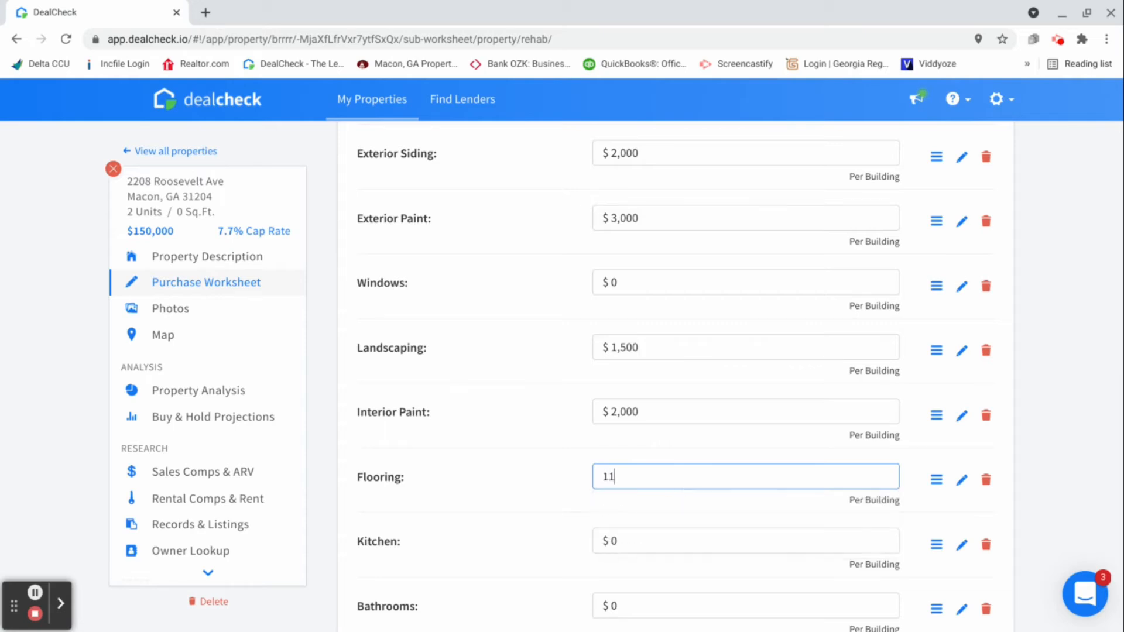
text(00)
scroll(636, 468, down, 1)
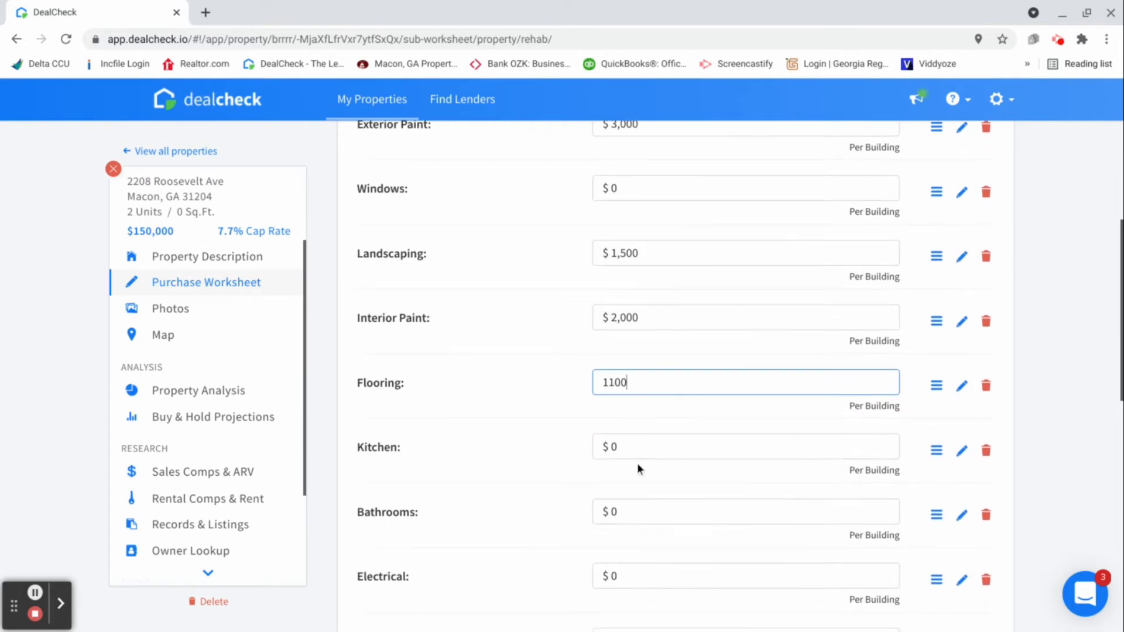
click(644, 448)
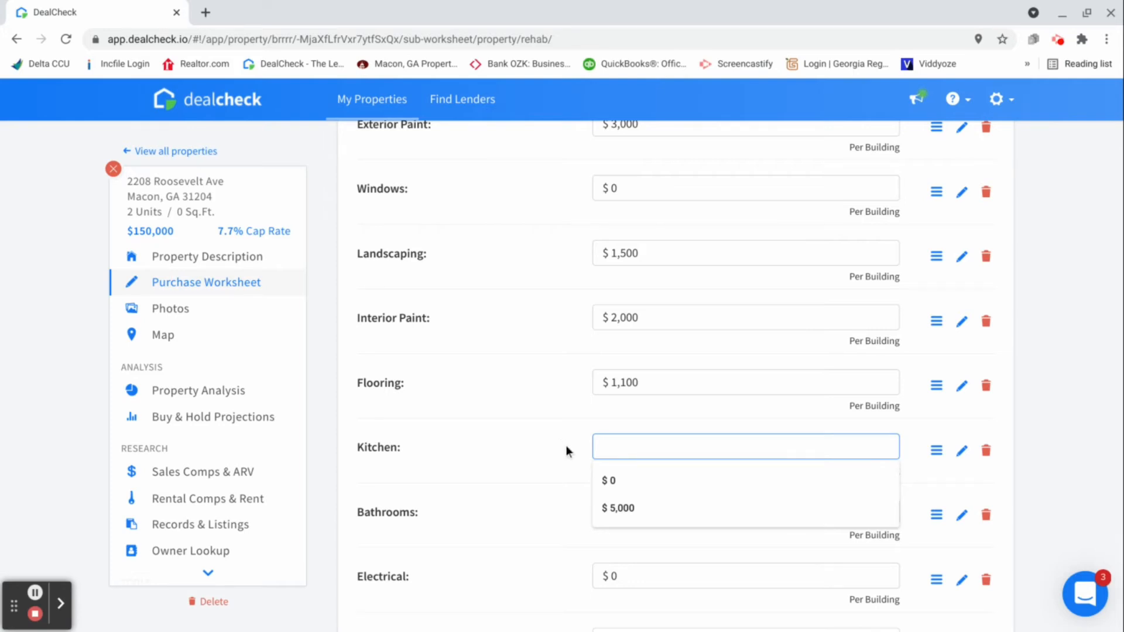
text(1500)
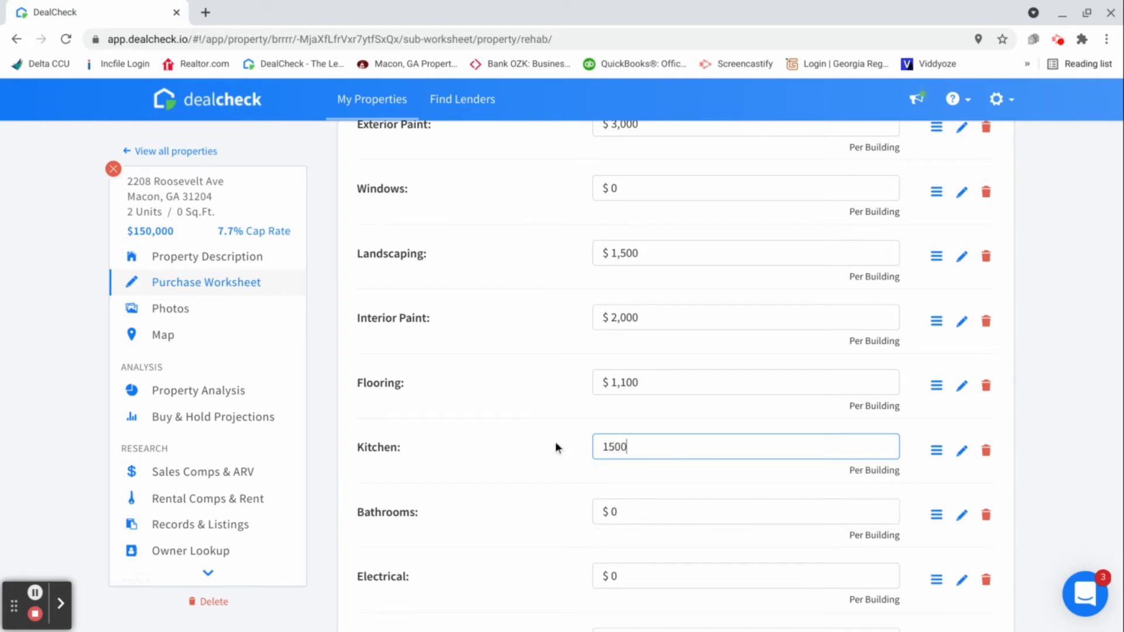
Set the bathrooms cost to $1,000 and the appliances cost to $1,600 in the itemized rehab costs
scroll(585, 457, down, 1)
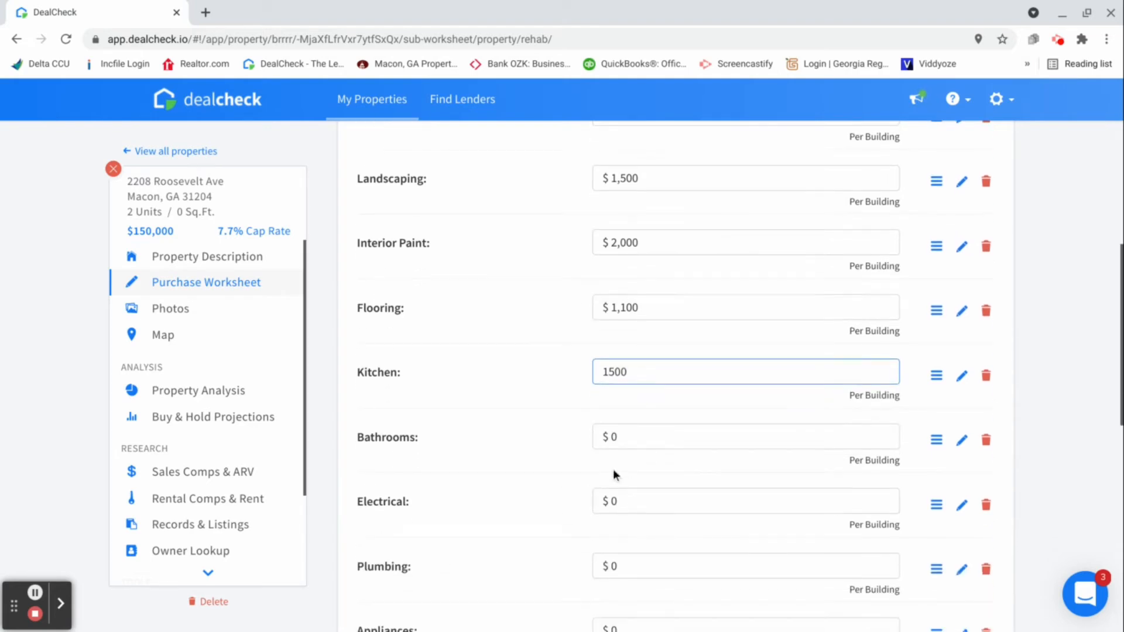
click(629, 439)
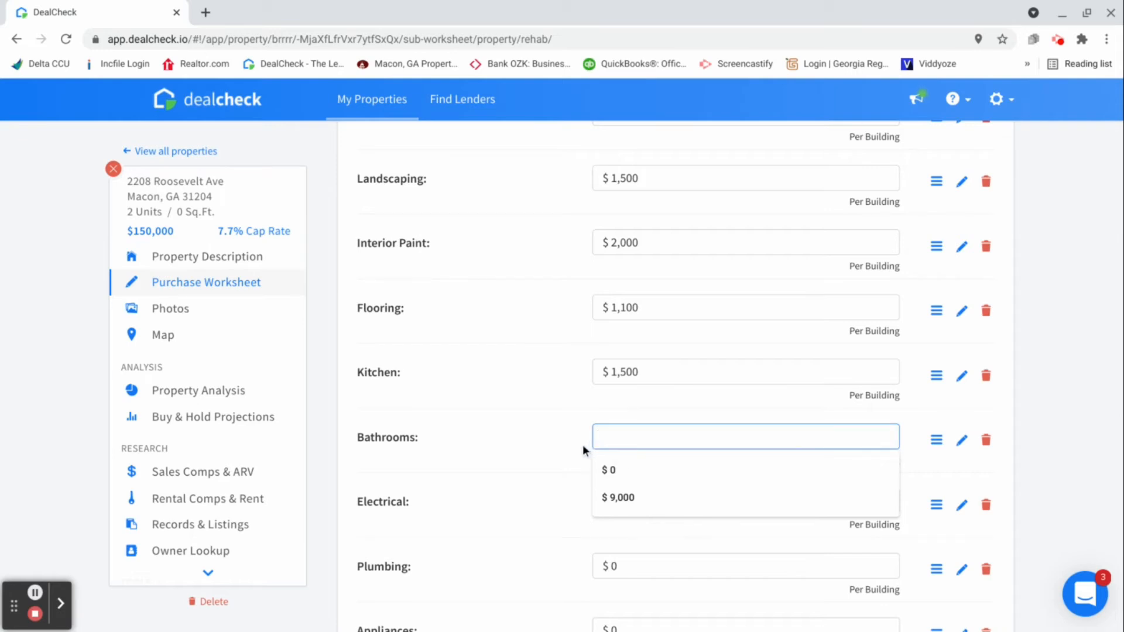
text(1)
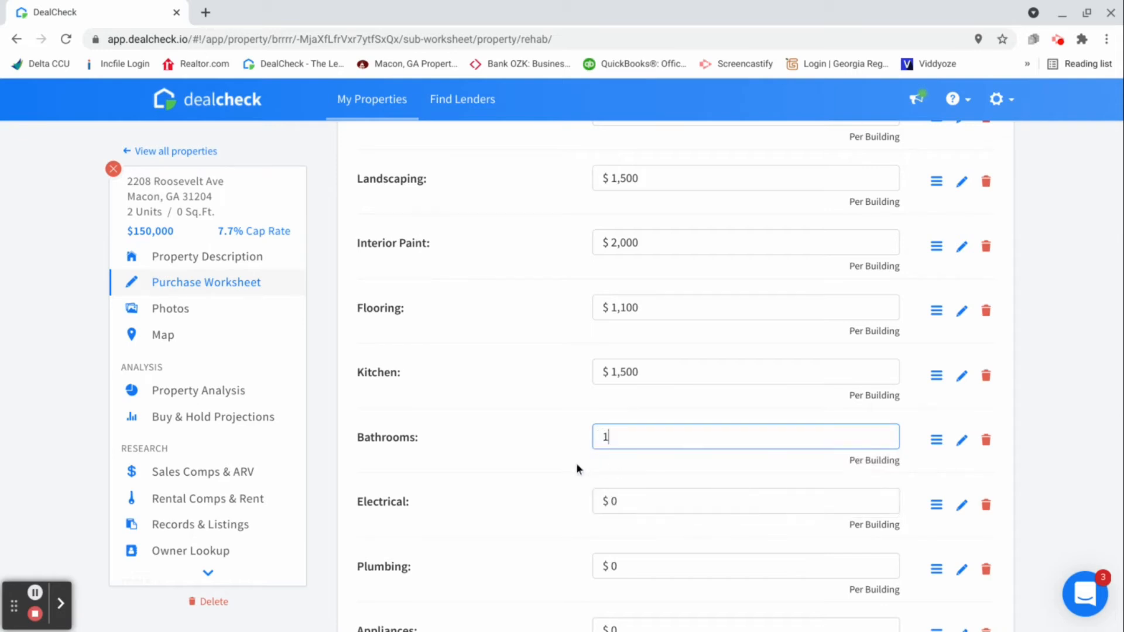
text(000)
scroll(612, 439, down, 1)
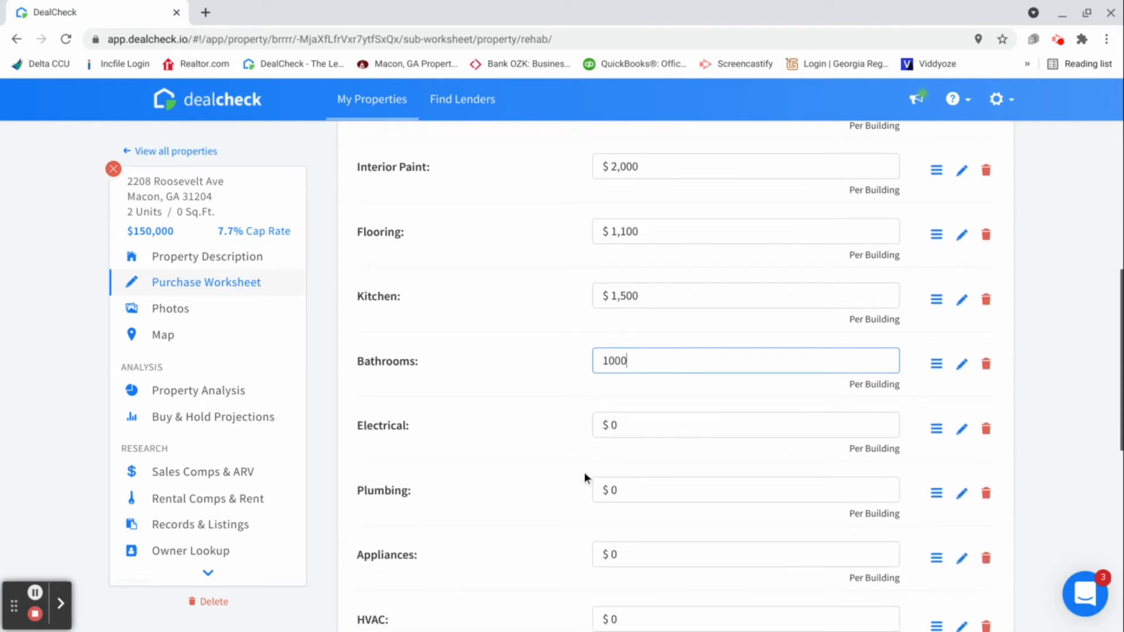
scroll(584, 473, down, 1)
click(638, 517)
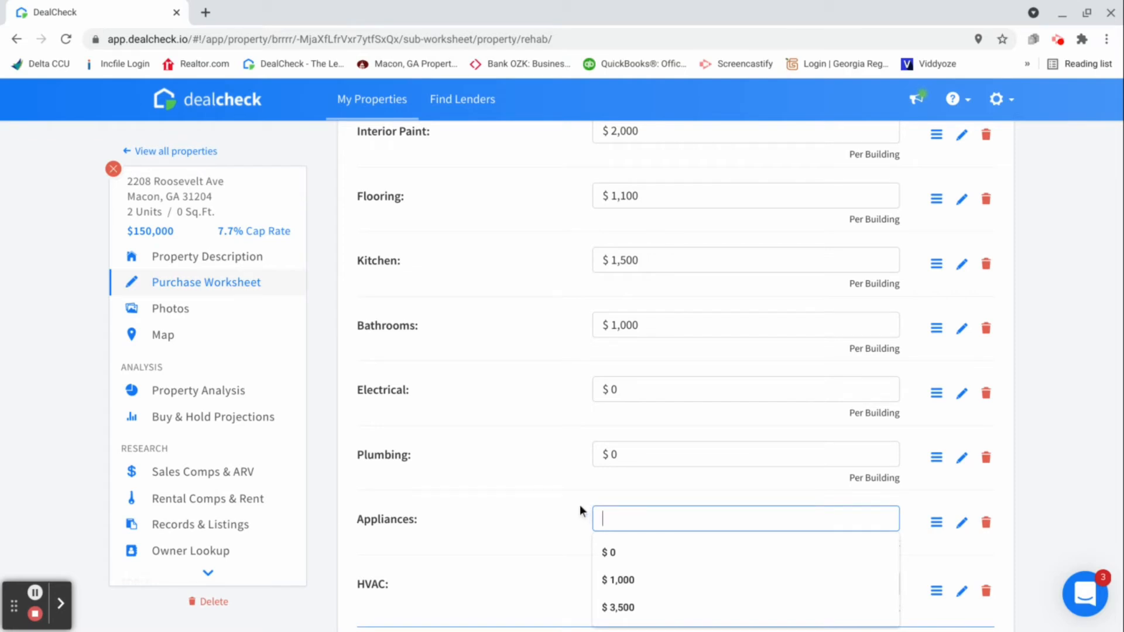
text(1600)
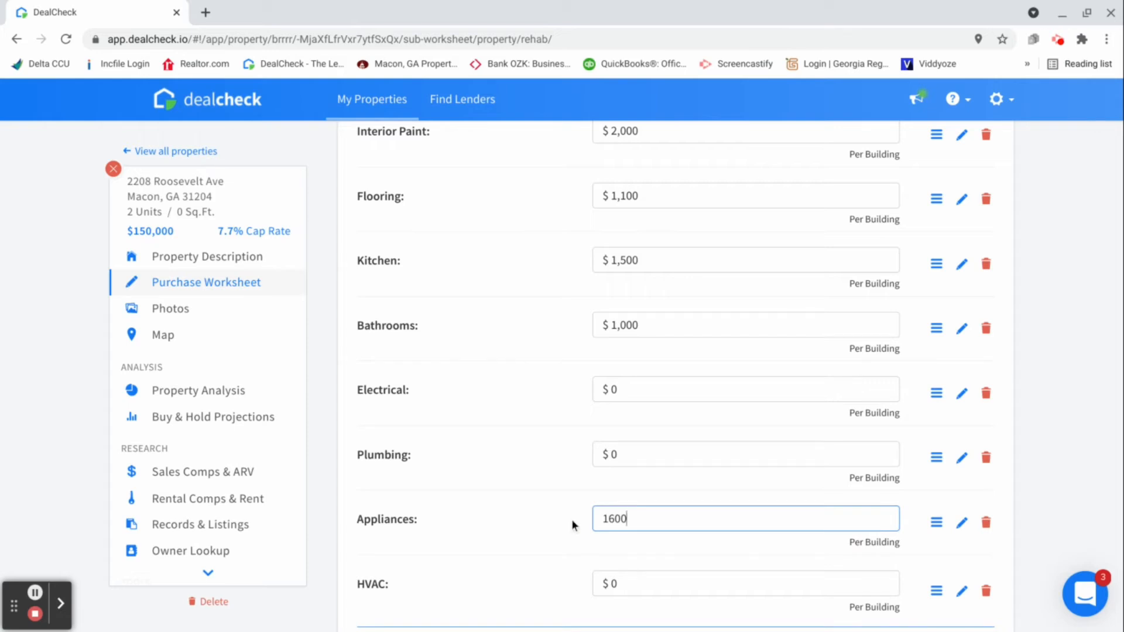
Set the HVAC cost in the itemized rehab costs to $400 and return to the purchase worksheet
scroll(571, 518, down, 1)
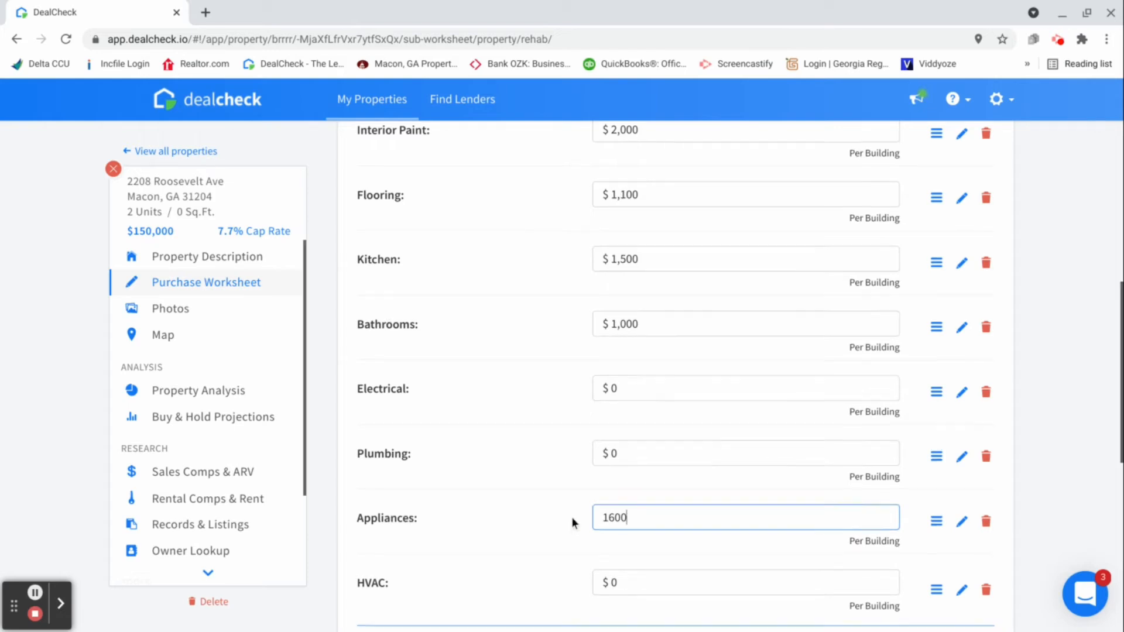
scroll(572, 517, down, 1)
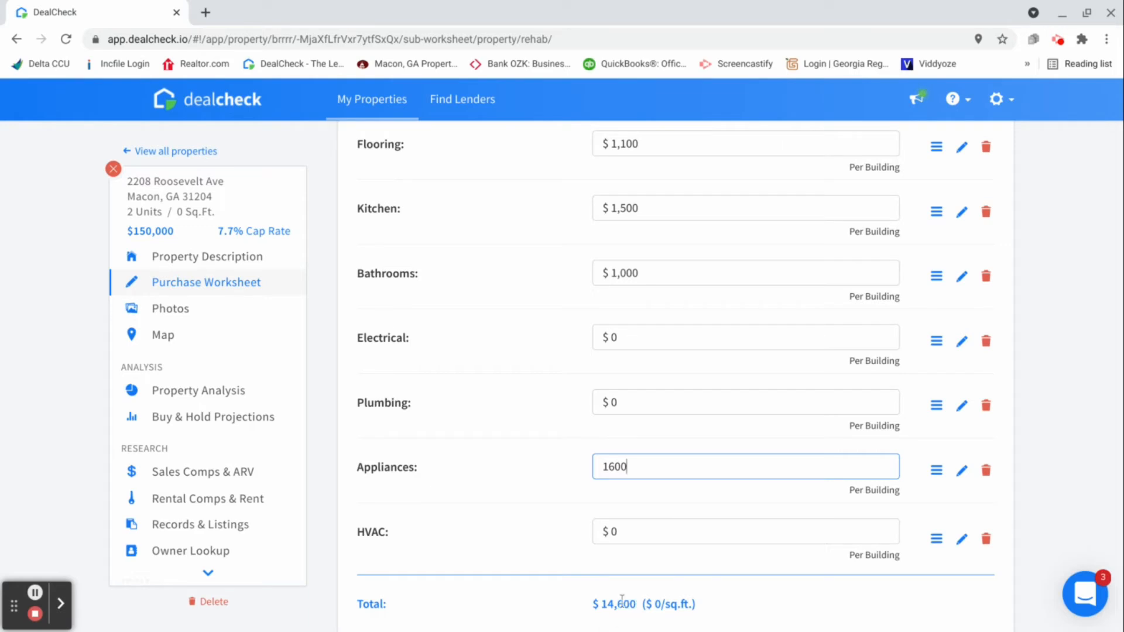
click(631, 534)
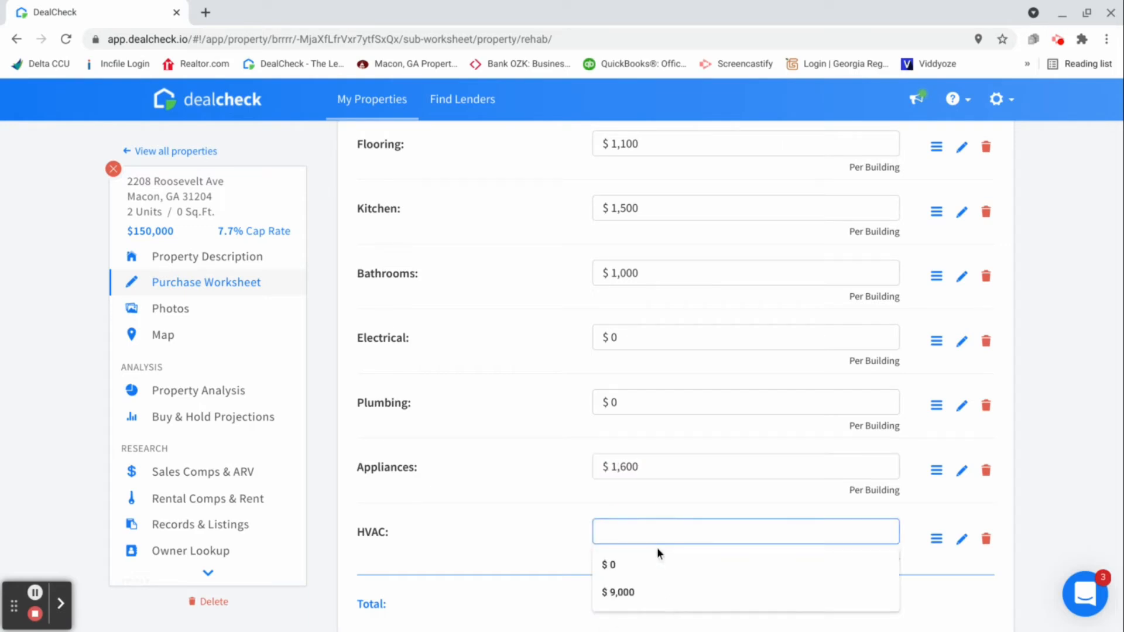
text(400)
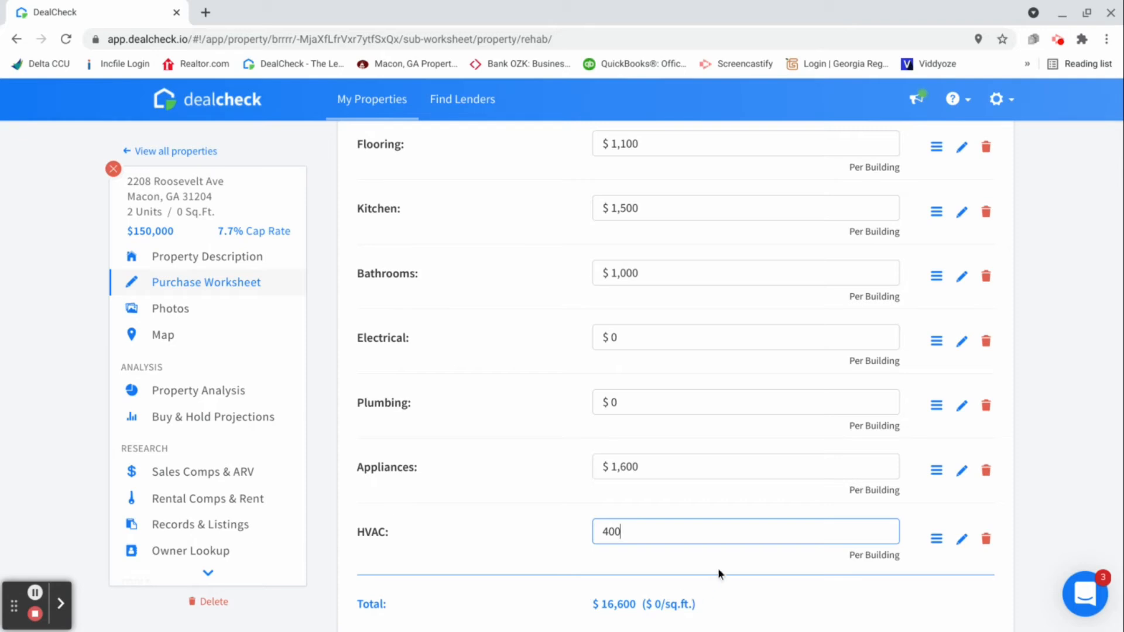
scroll(718, 571, down, 1)
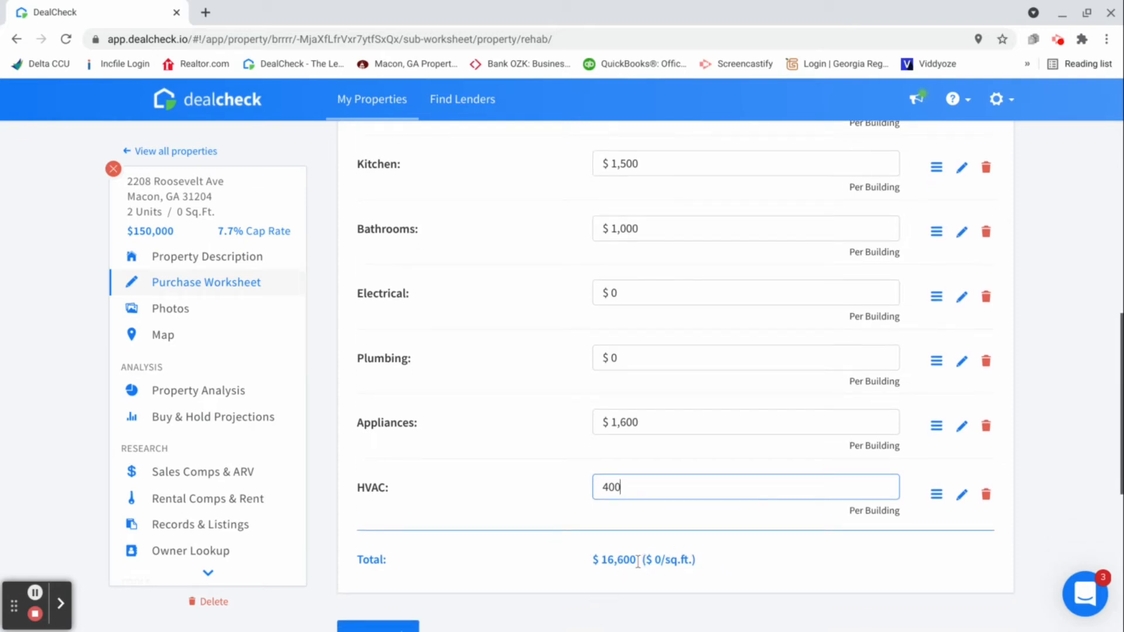
scroll(637, 559, down, 1)
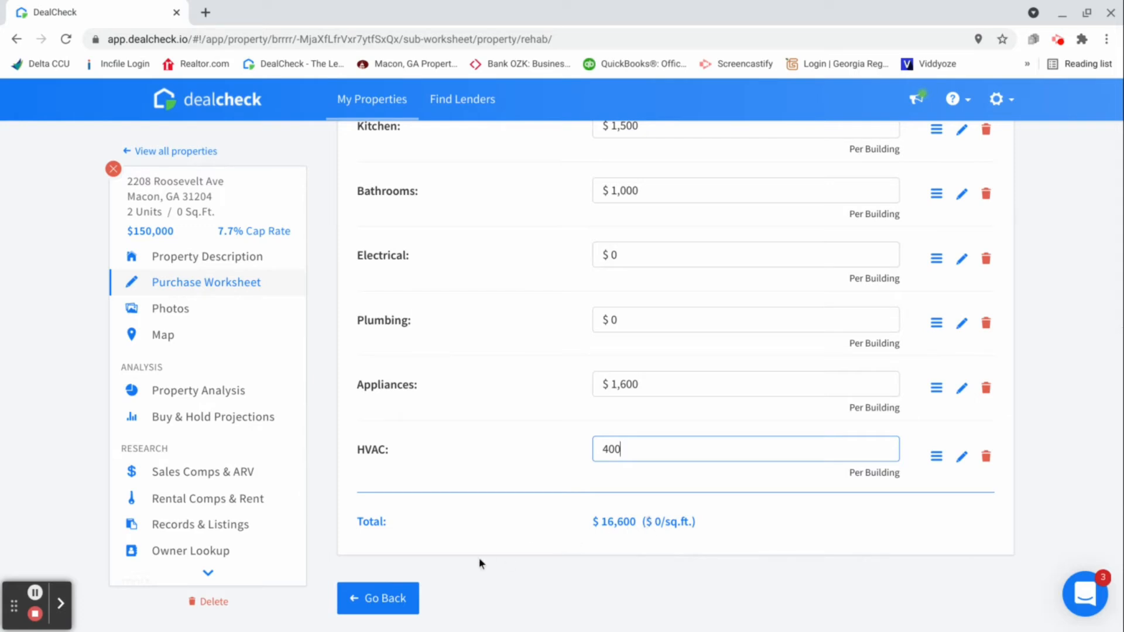
click(391, 599)
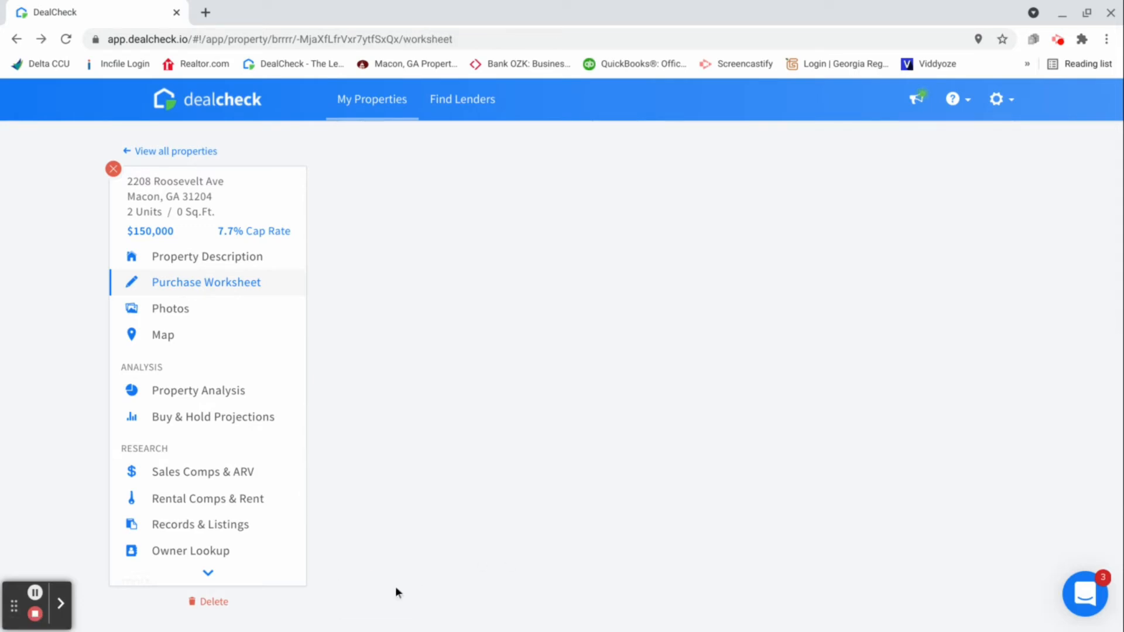
Set the rehab holding period to 3 months, leaving the cost overrun at 10%
scroll(543, 443, down, 1)
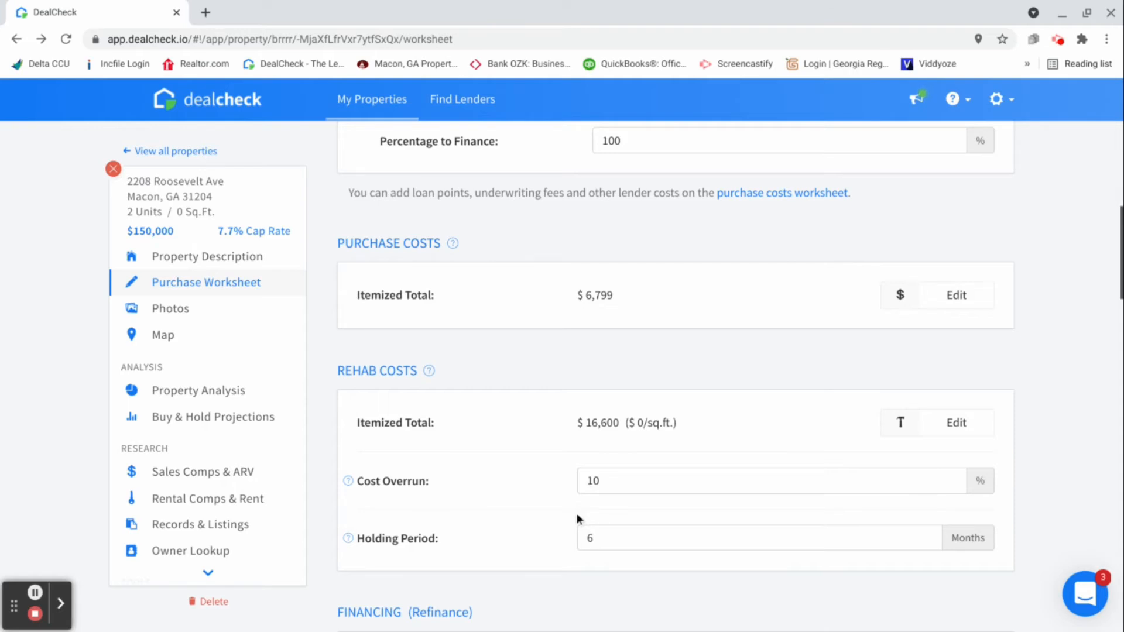
mouse_move(349, 481)
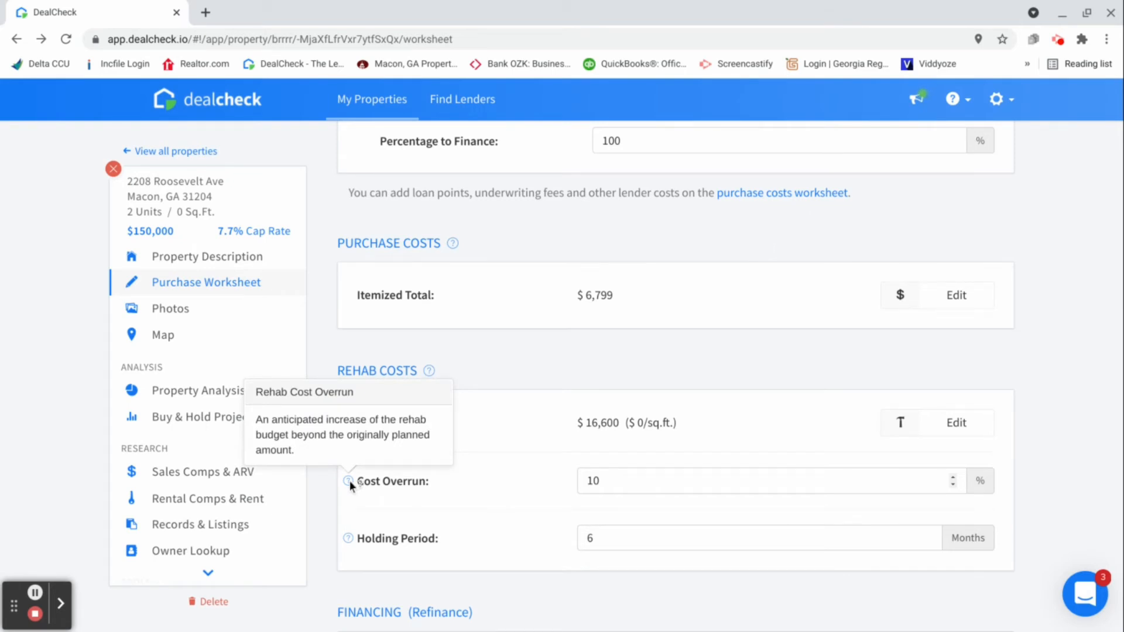
click(609, 480)
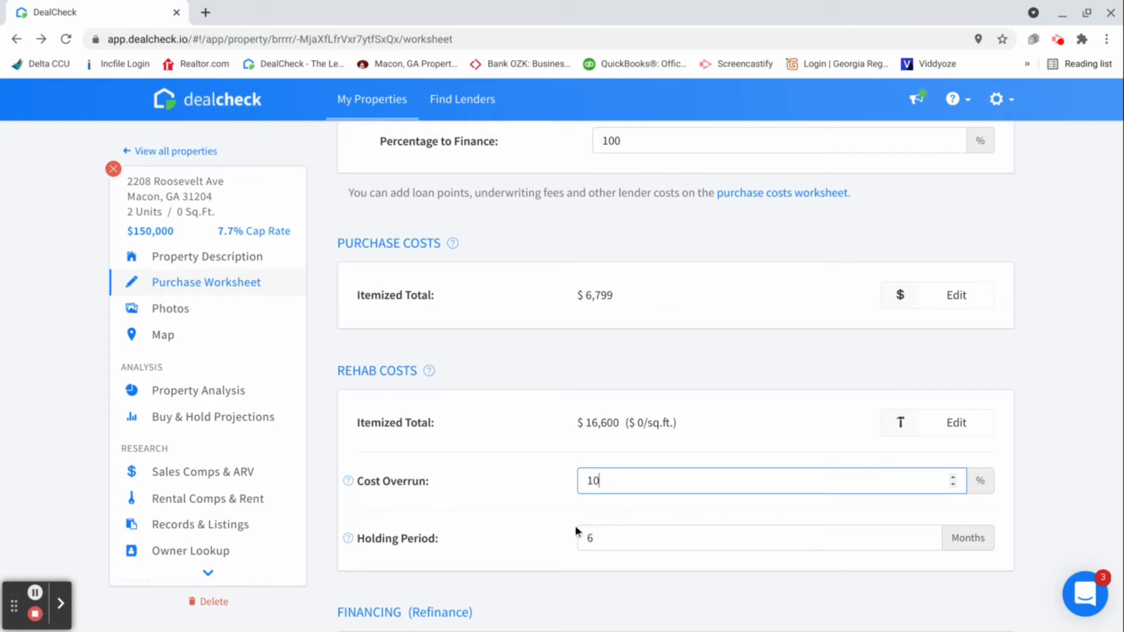
mouse_move(348, 538)
click(606, 537)
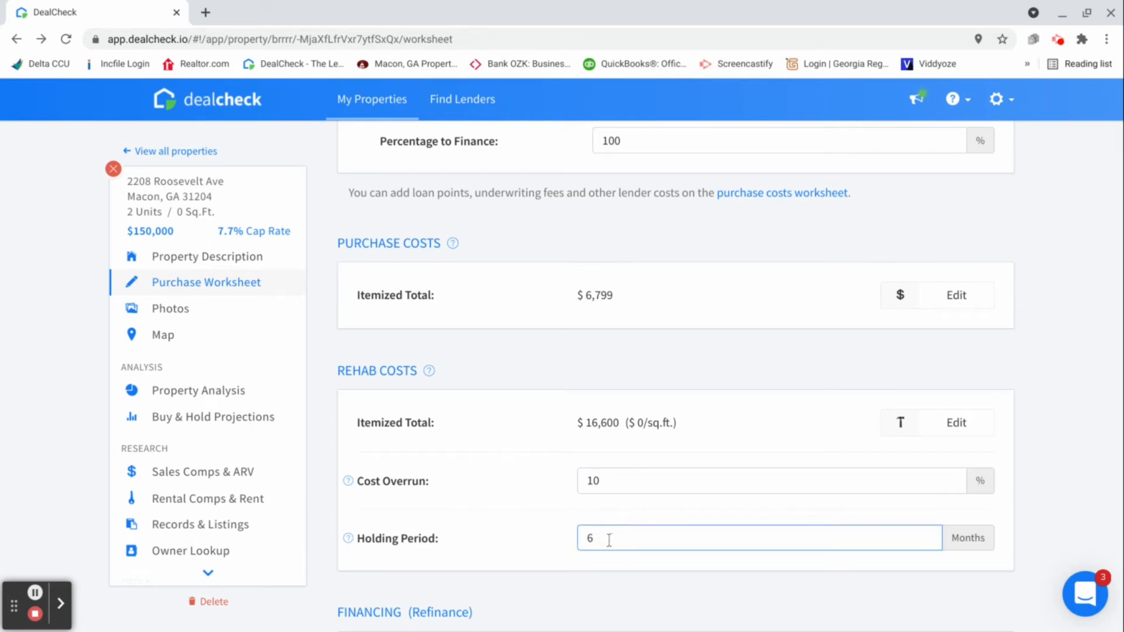
key(BackSpace)
text(3)
scroll(586, 520, down, 2)
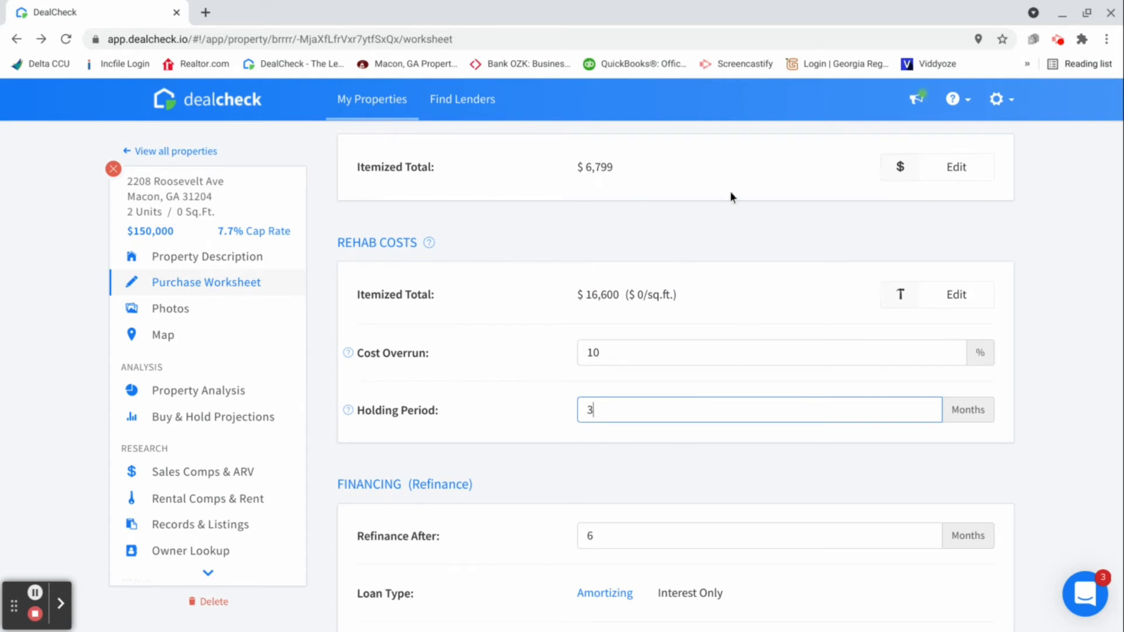
Set the refinance to take place after 4 months with an interest-only loan
scroll(646, 244, up, 4)
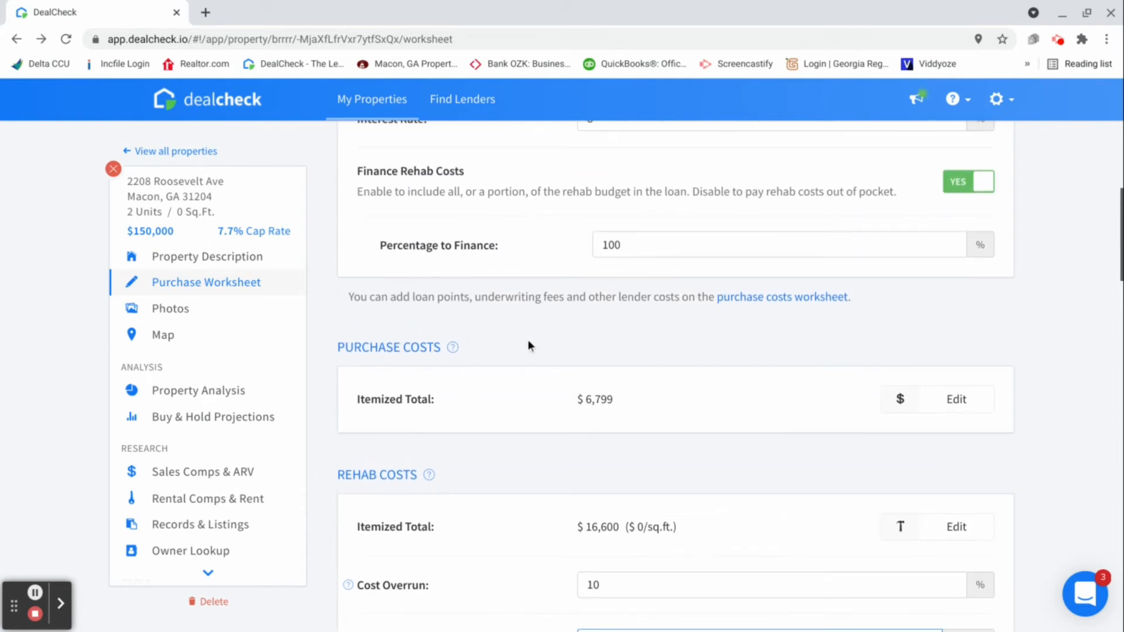
scroll(543, 354, down, 4)
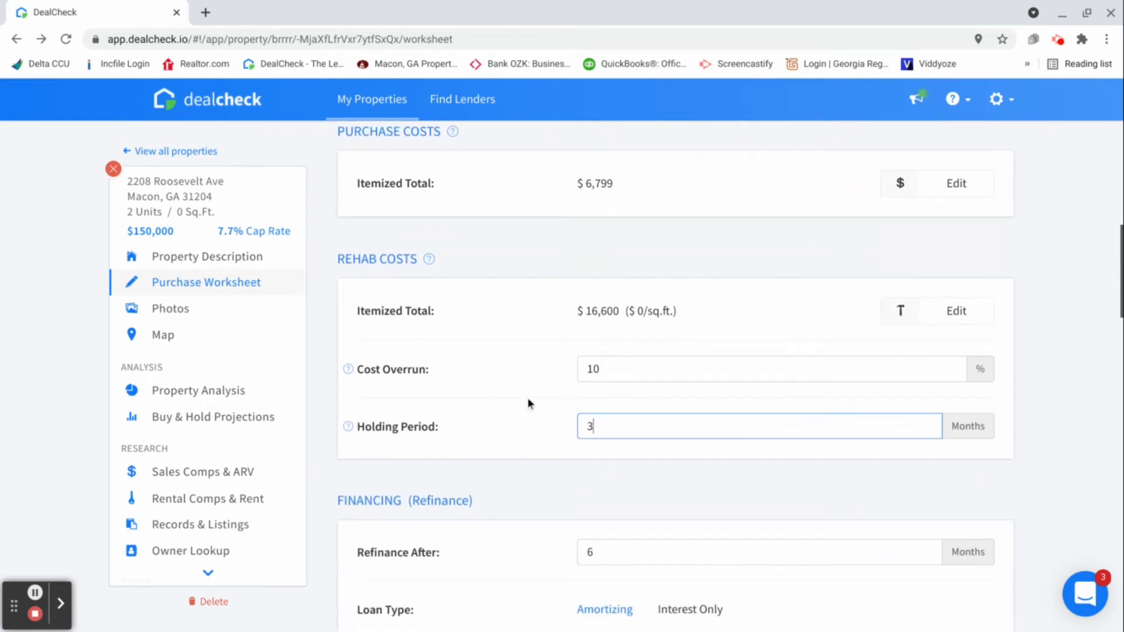
scroll(531, 381, up, 1)
scroll(533, 375, up, 2)
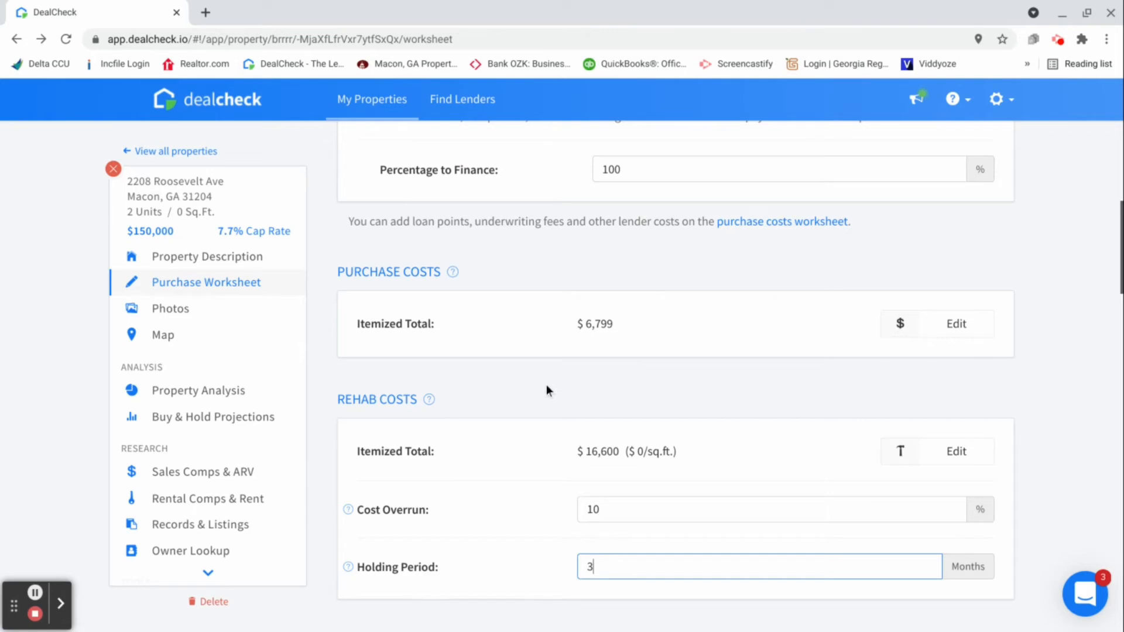
scroll(542, 387, down, 4)
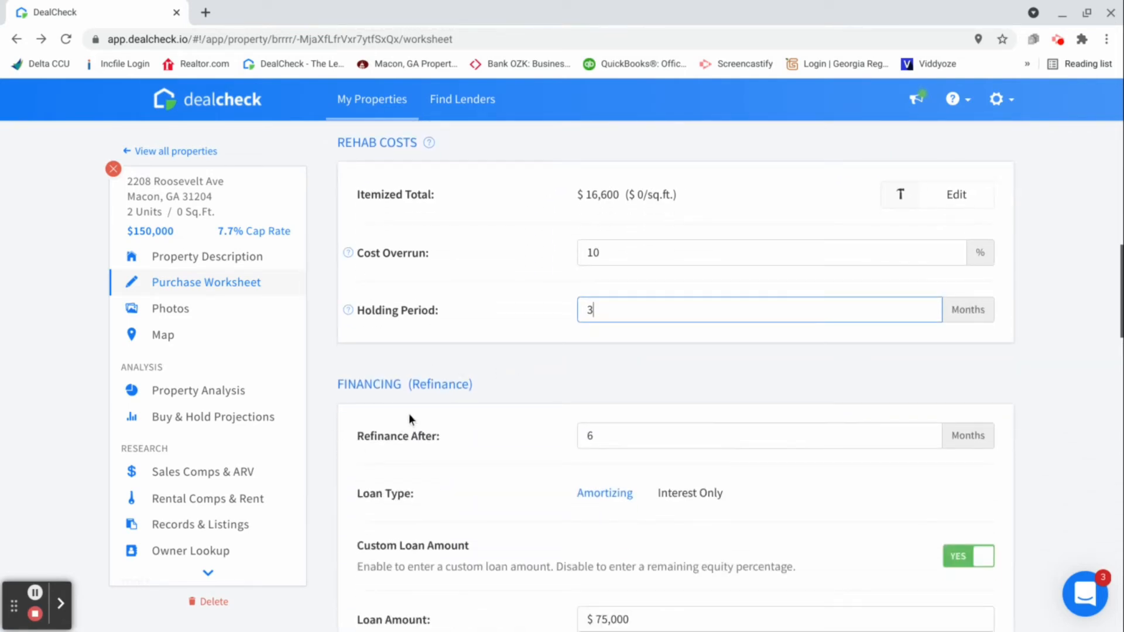
click(612, 436)
key(BackSpace)
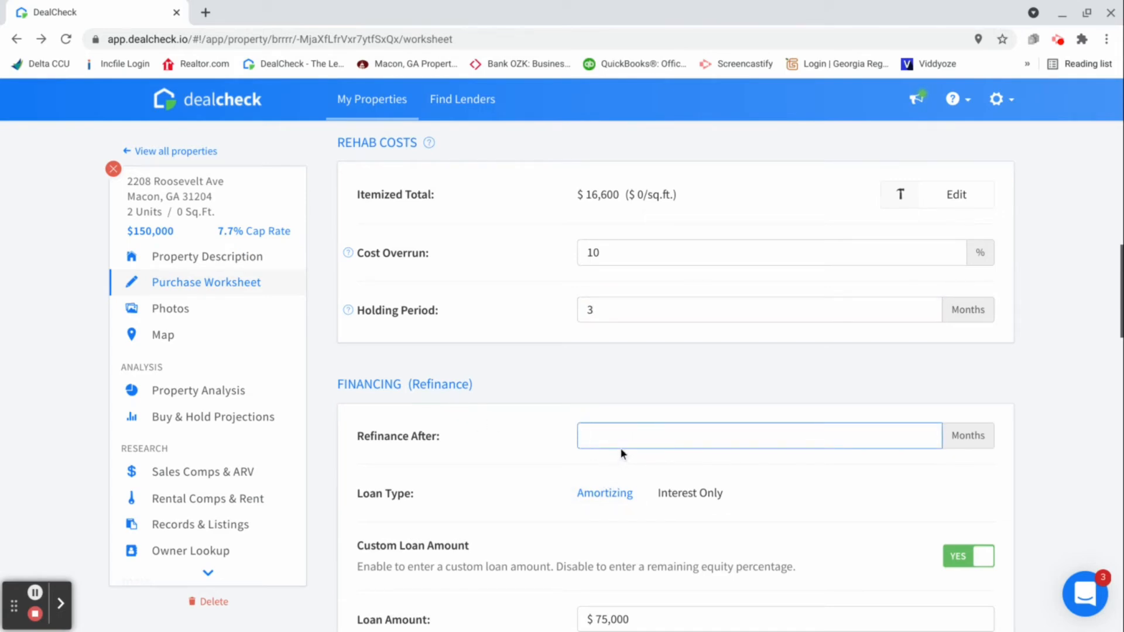
text(4)
scroll(650, 451, down, 1)
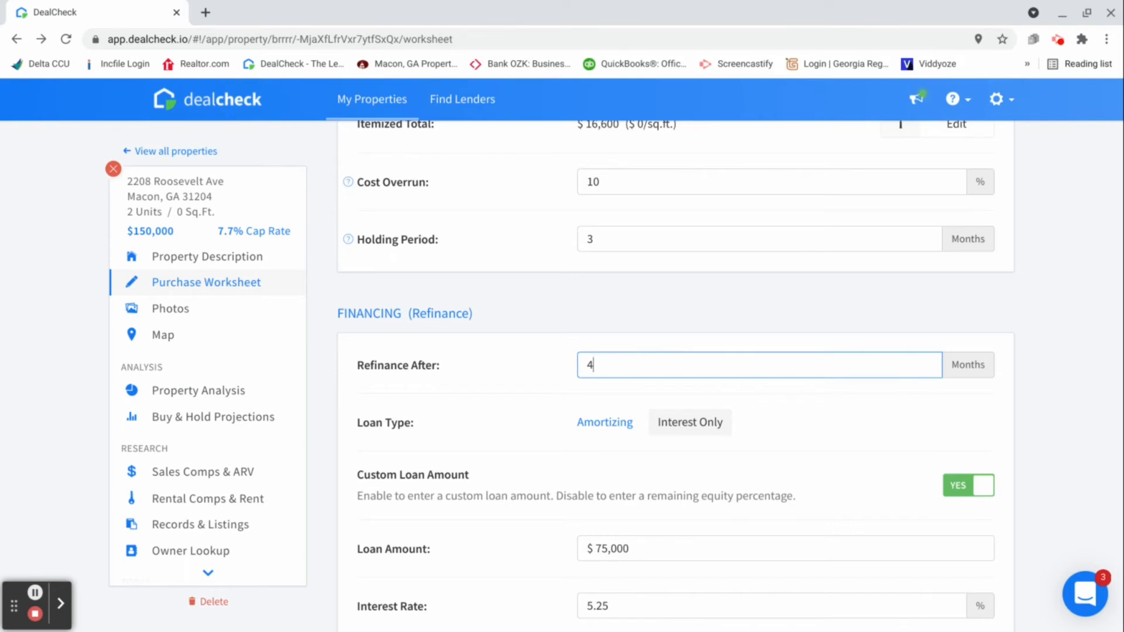
click(685, 425)
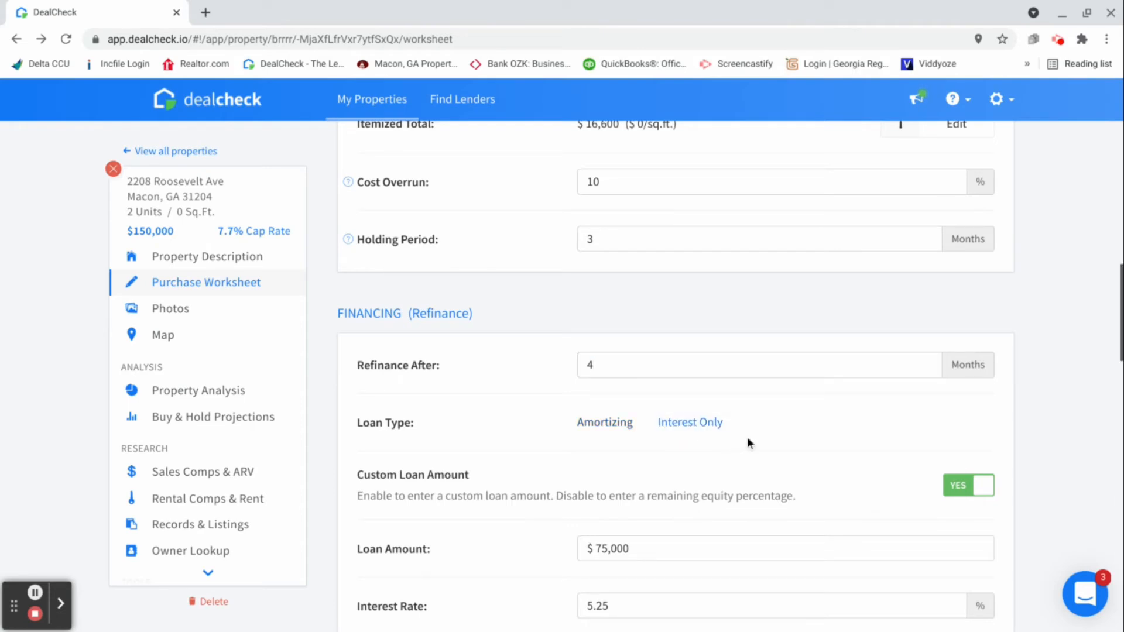
Disable the custom loan amount for the refinance and set the remaining equity to 20% of ARV
scroll(775, 418, down, 2)
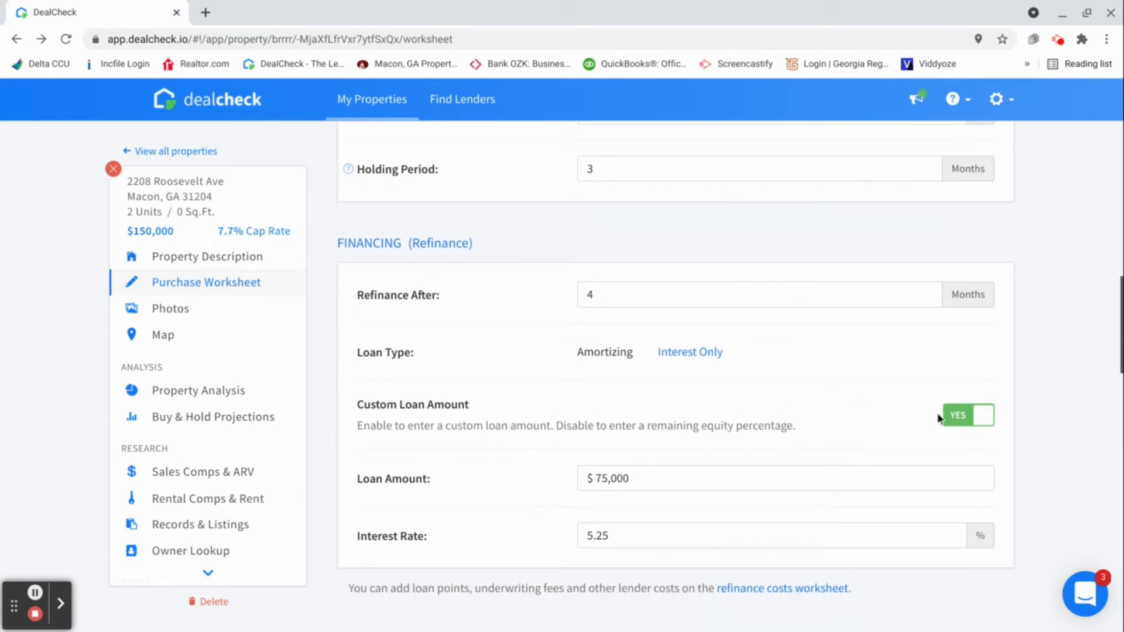
click(957, 416)
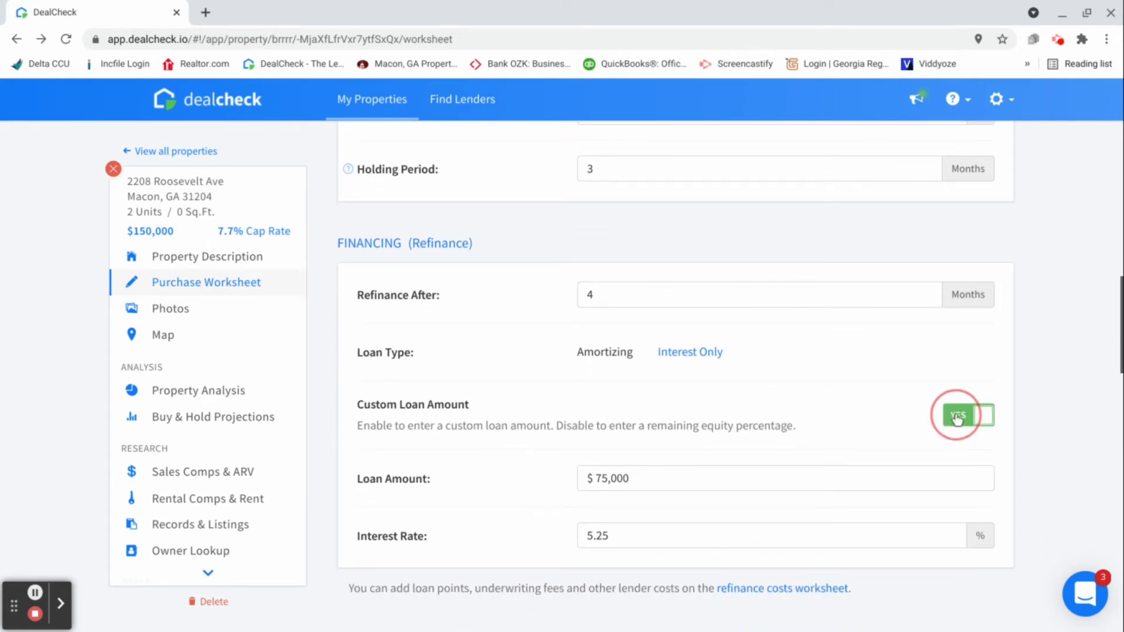
click(624, 479)
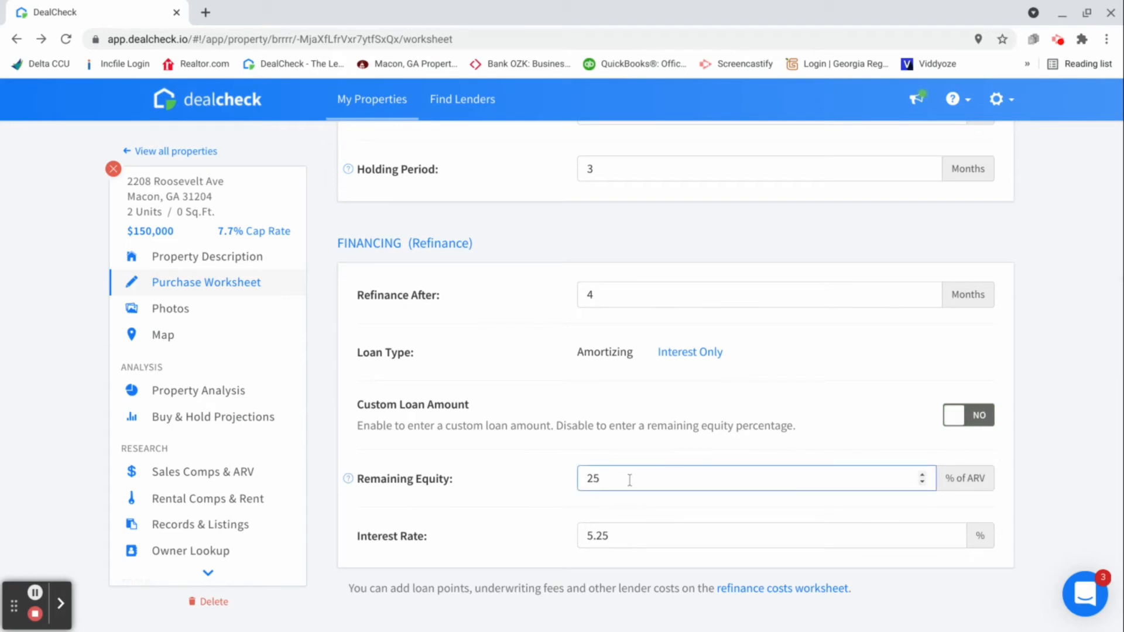
key(BackSpace)
key(BackSpace)
text(20)
Set the refinance loan's interest rate to 4.99%
click(652, 537)
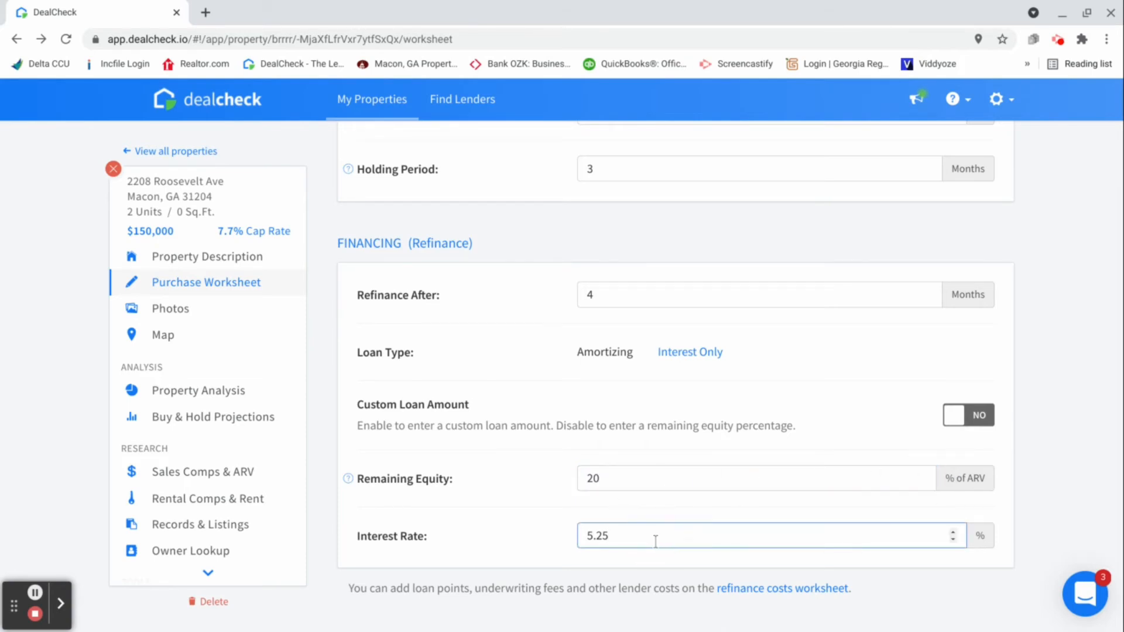
key(BackSpace)
key(BackSpace)
key(BackSpace)
key(BackSpace)
text(4)
text(99)
Open the itemized refinance costs for editing and enter $475 for the home inspection
scroll(623, 465, down, 2)
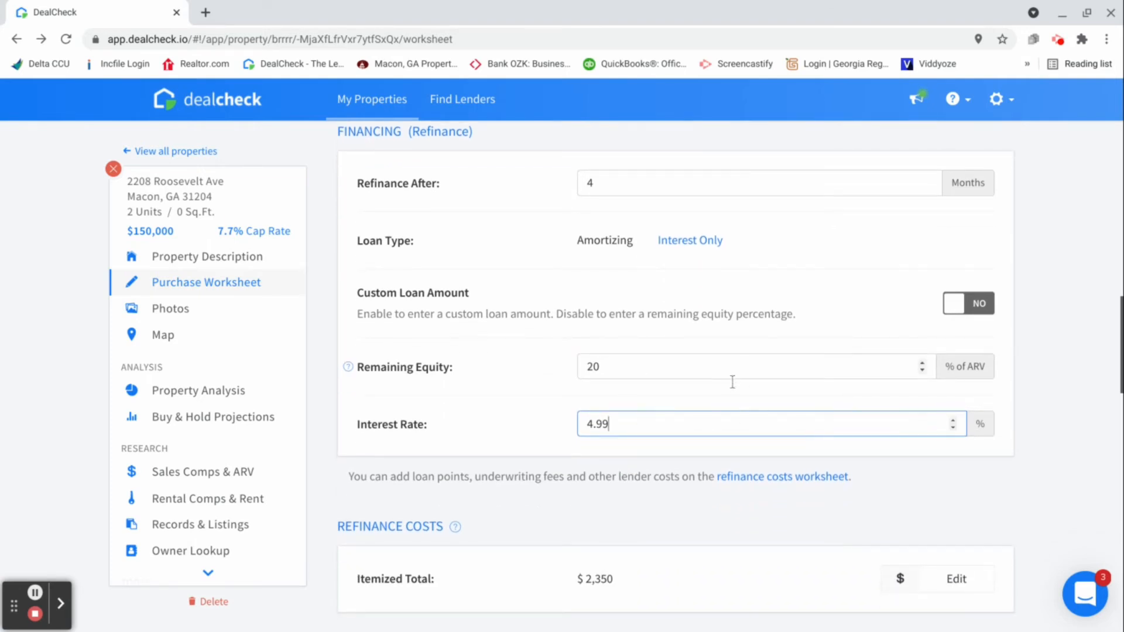
scroll(725, 314, up, 1)
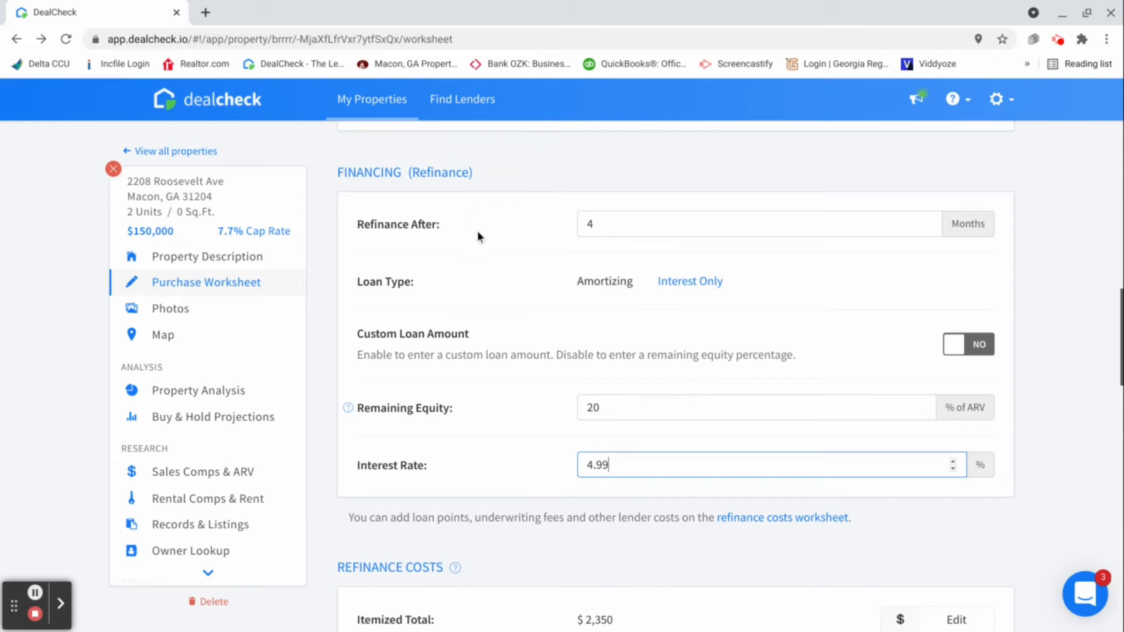
scroll(495, 394, down, 1)
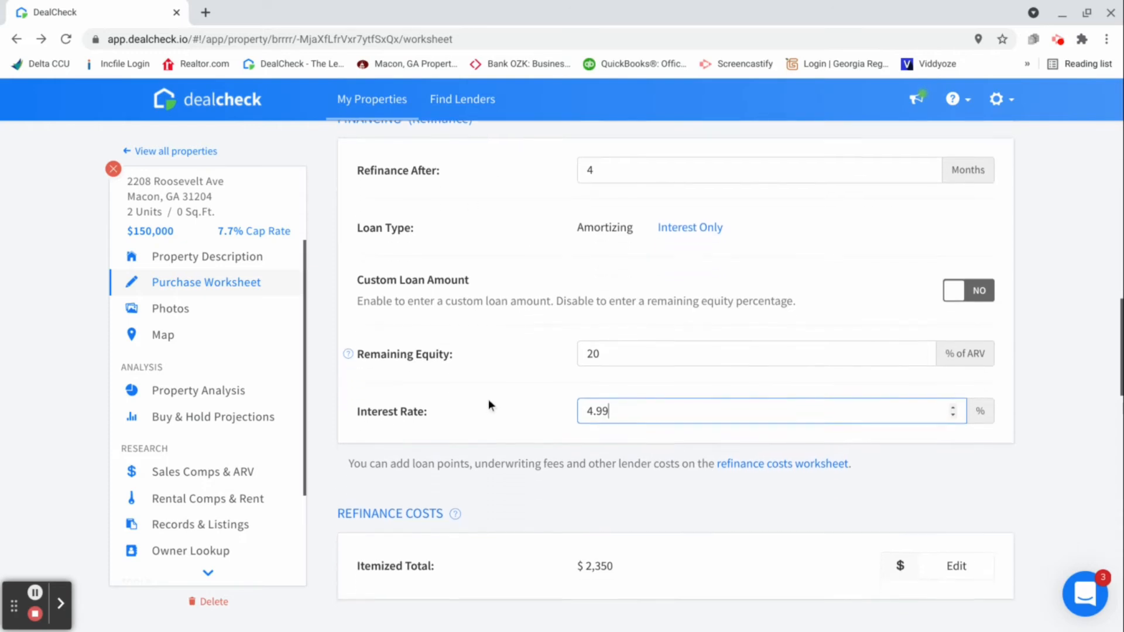
scroll(487, 397, down, 2)
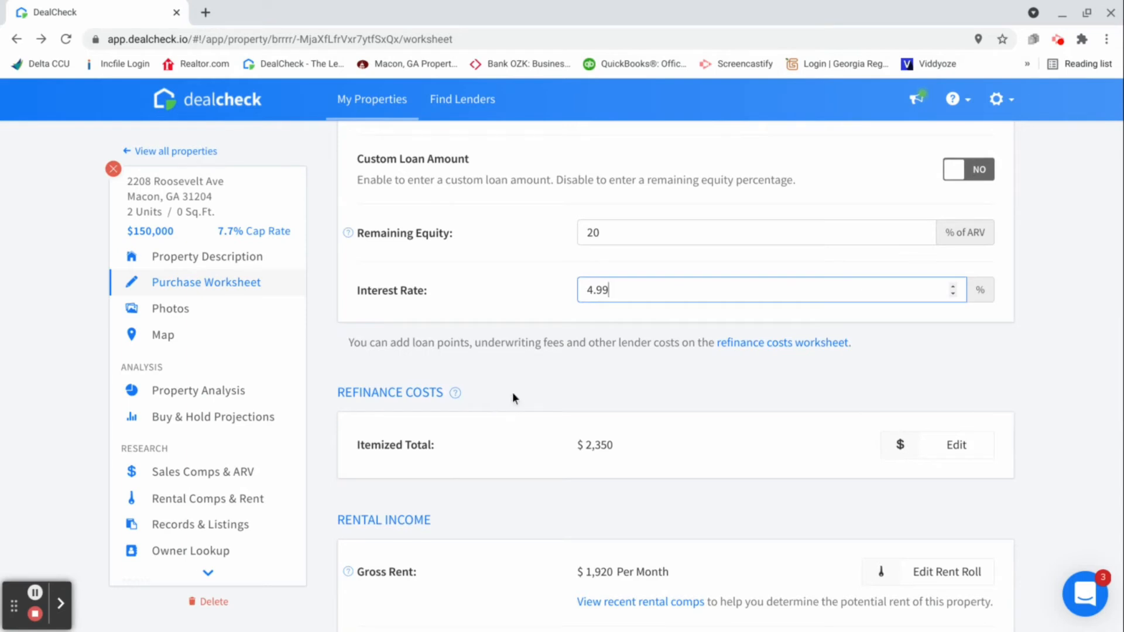
click(964, 449)
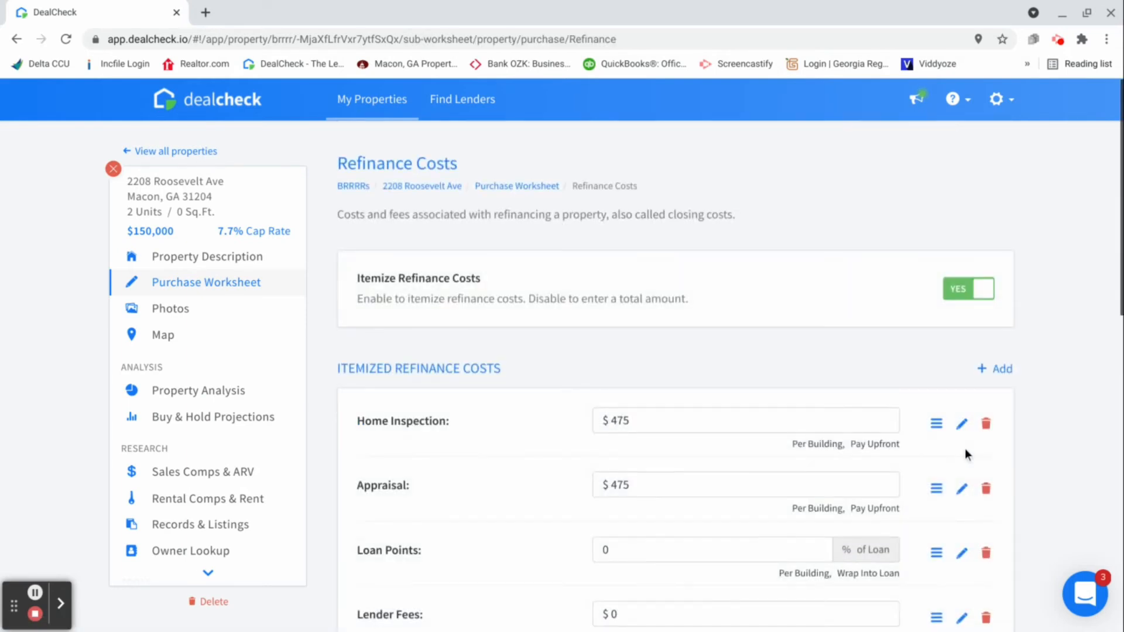
click(682, 421)
key(BackSpace)
key(BackSpace)
key(BackSpace)
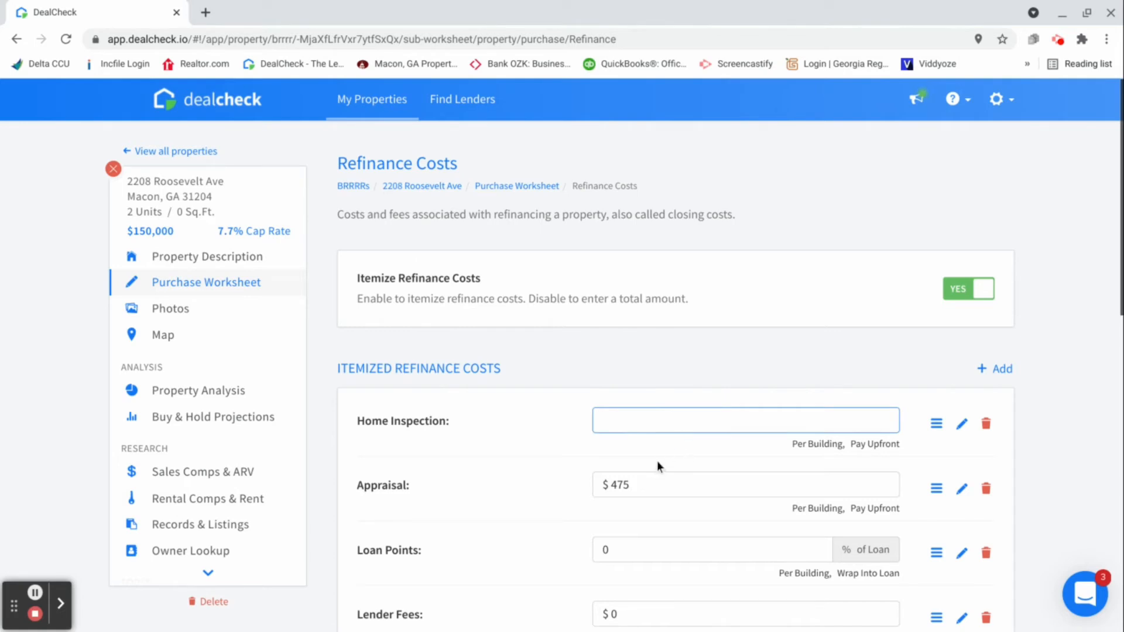
text(475)
Leave the appraisal at $475, and set the refinance loan points to 1% of the loan and lender fees to $1,200
click(667, 491)
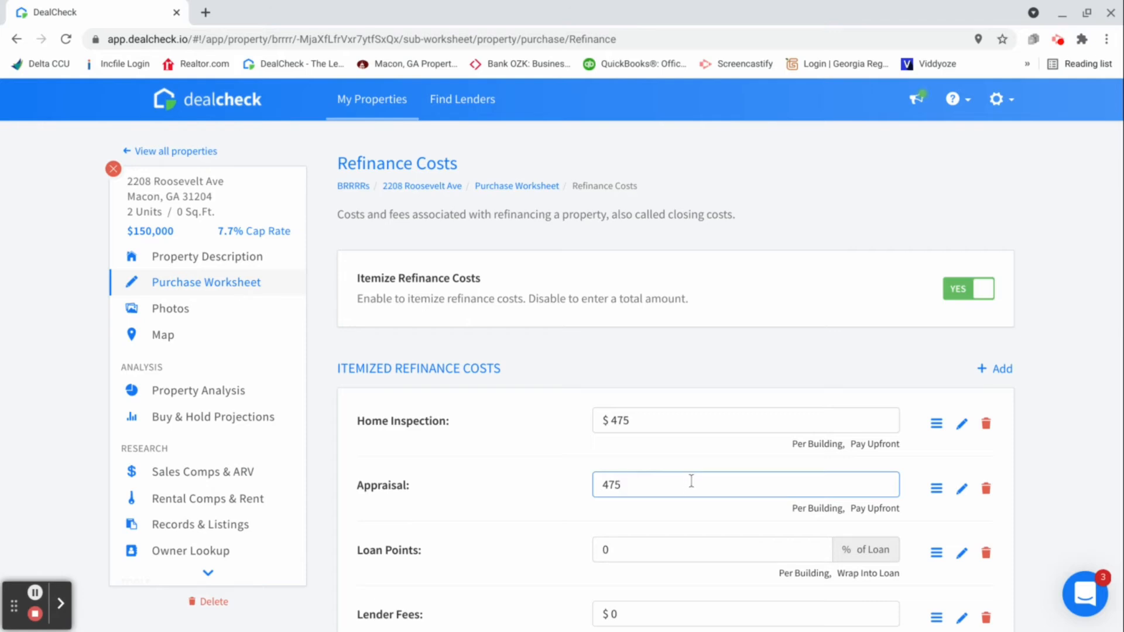
click(644, 554)
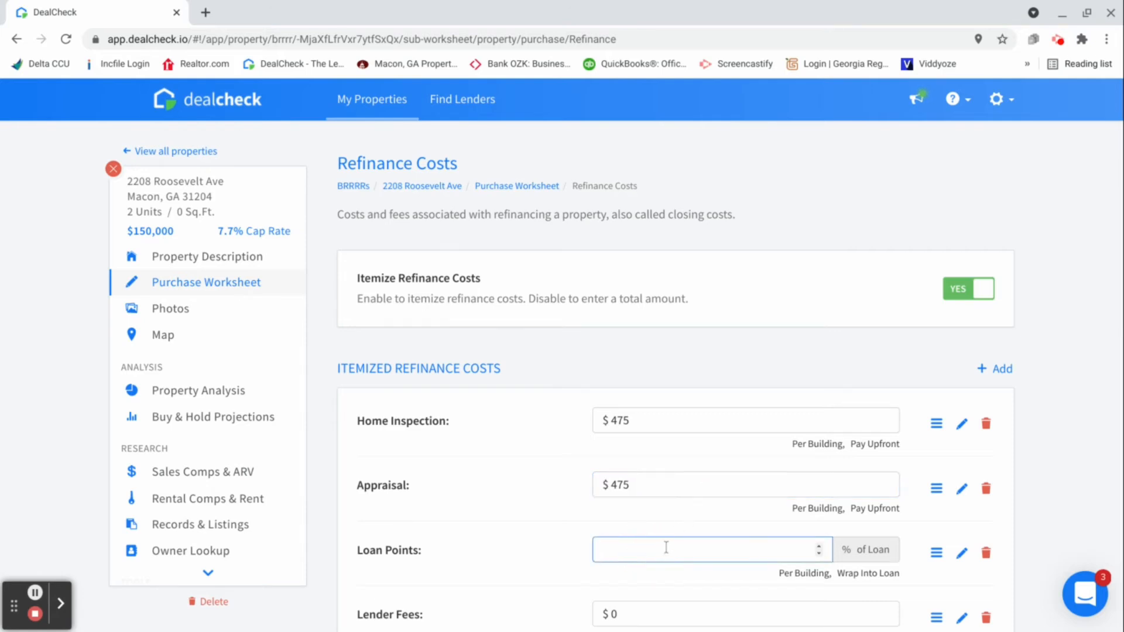
text(1)
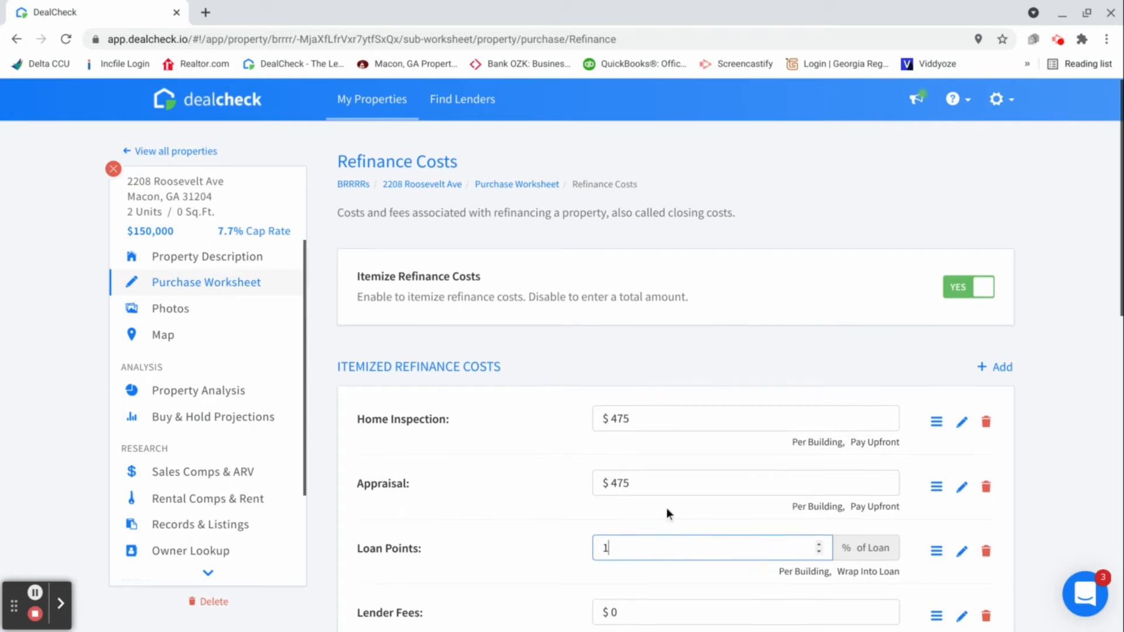
scroll(666, 508, down, 2)
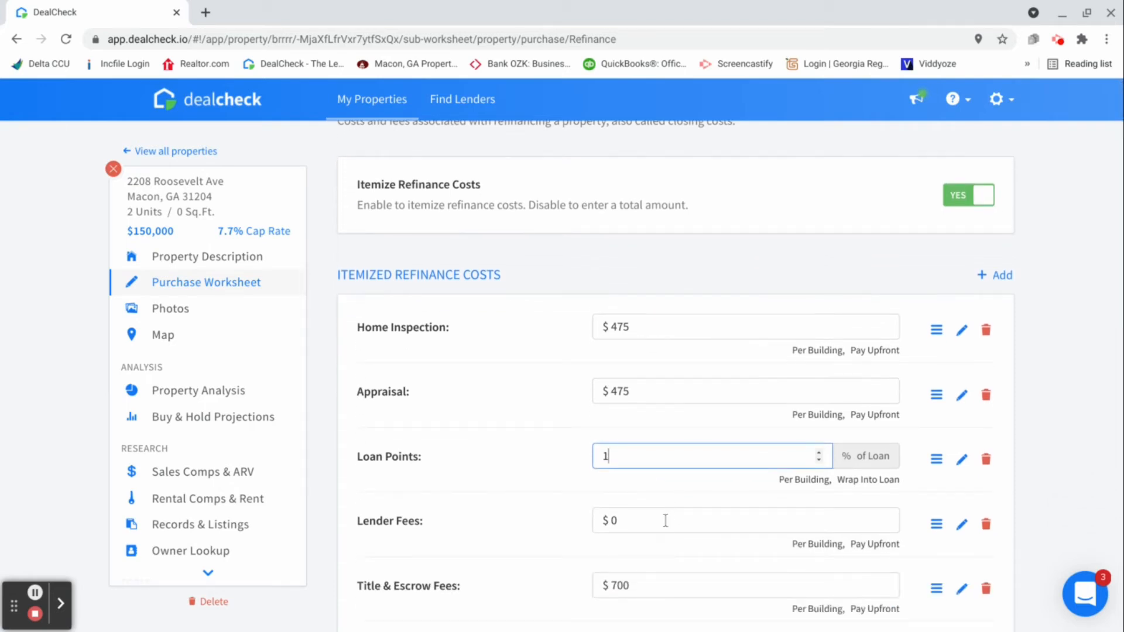
click(665, 520)
text(1200)
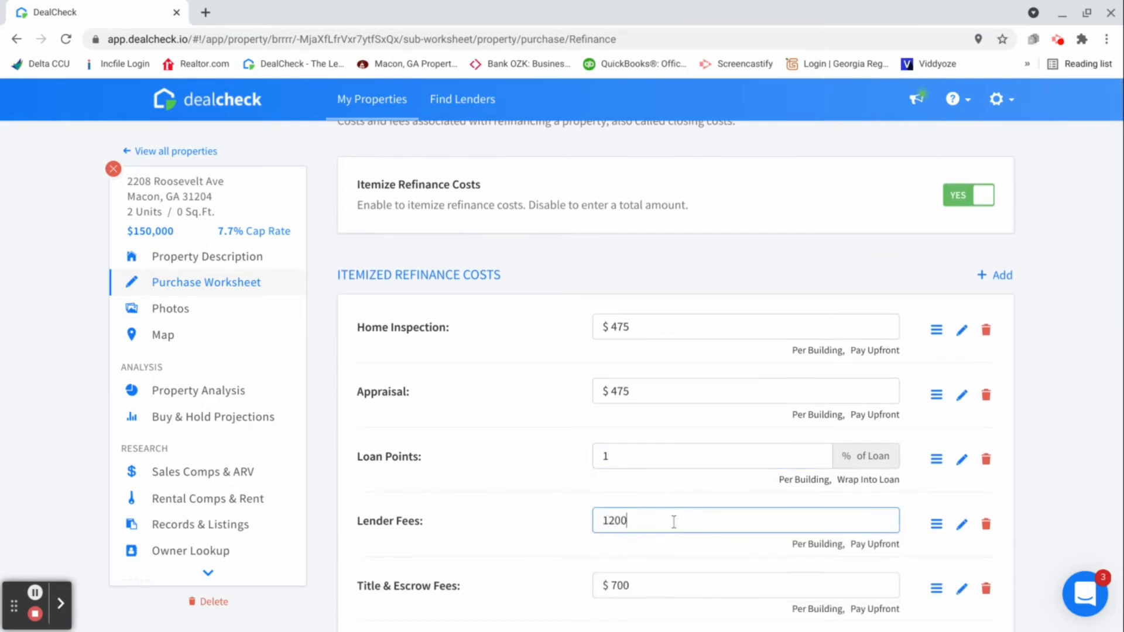
scroll(671, 521, down, 2)
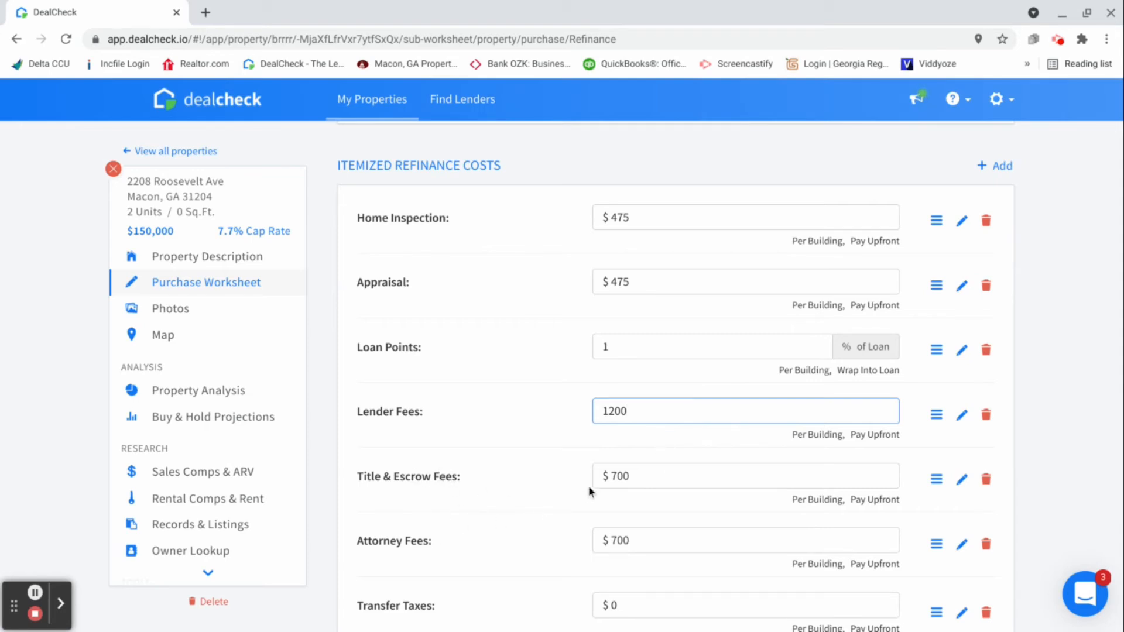
Set the refinance transfer taxes to $500 and return to the purchase worksheet
scroll(591, 491, down, 1)
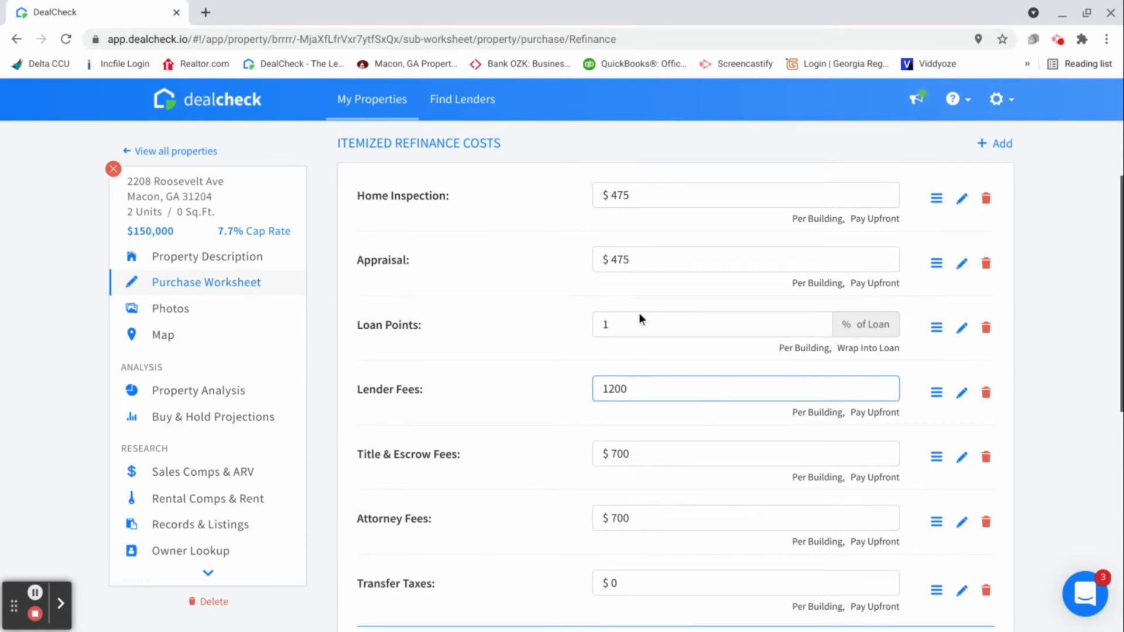
scroll(679, 492, down, 2)
click(656, 536)
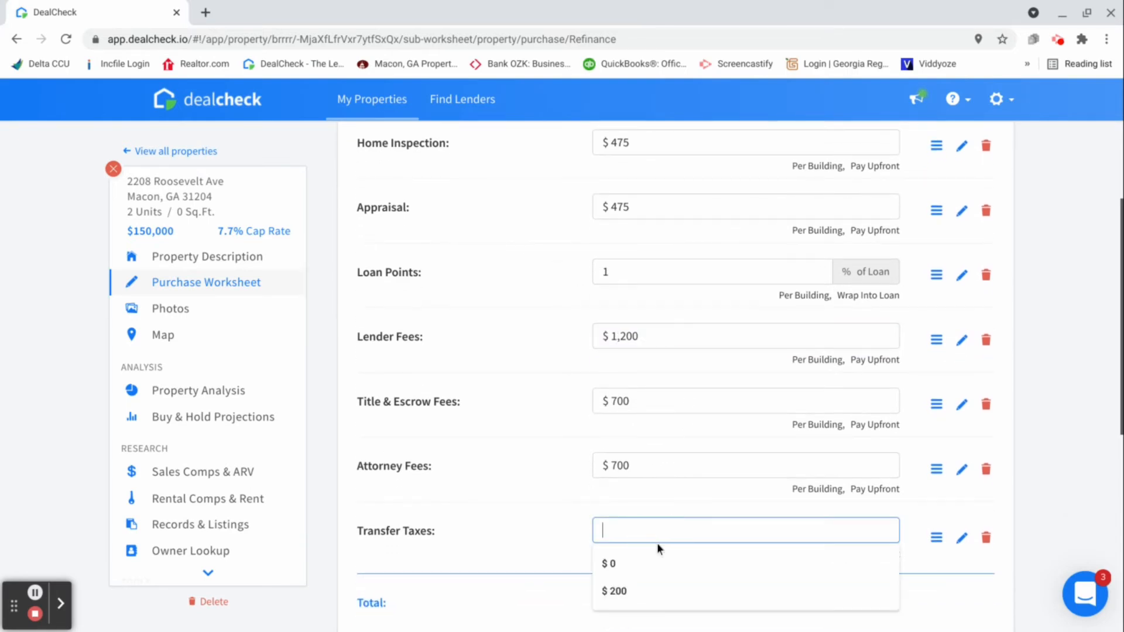
text(500)
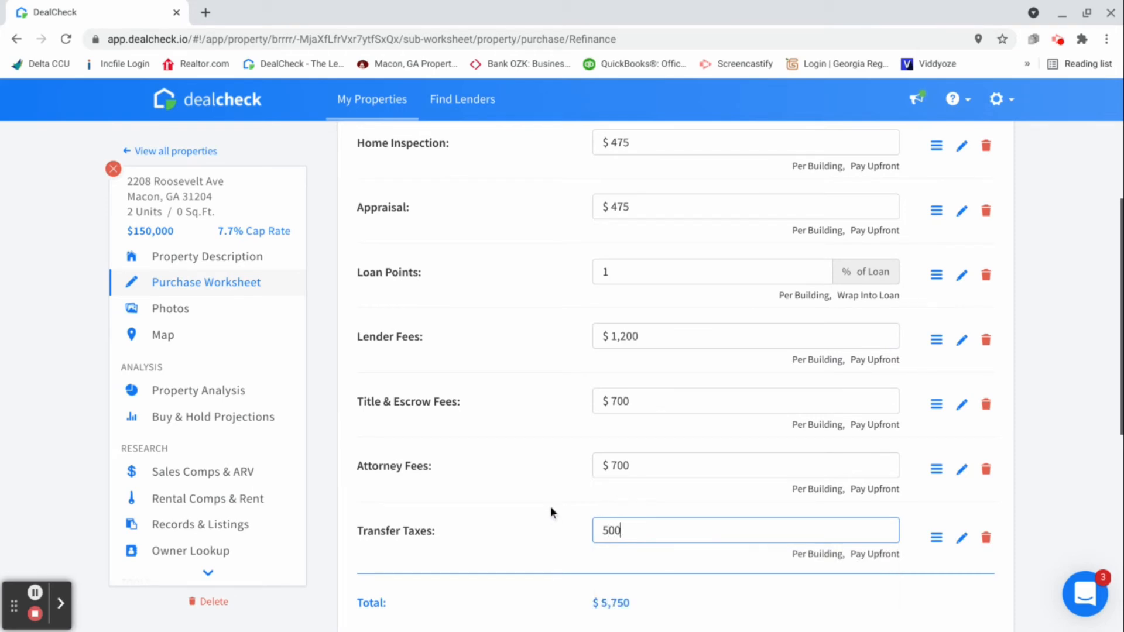
scroll(550, 507, down, 1)
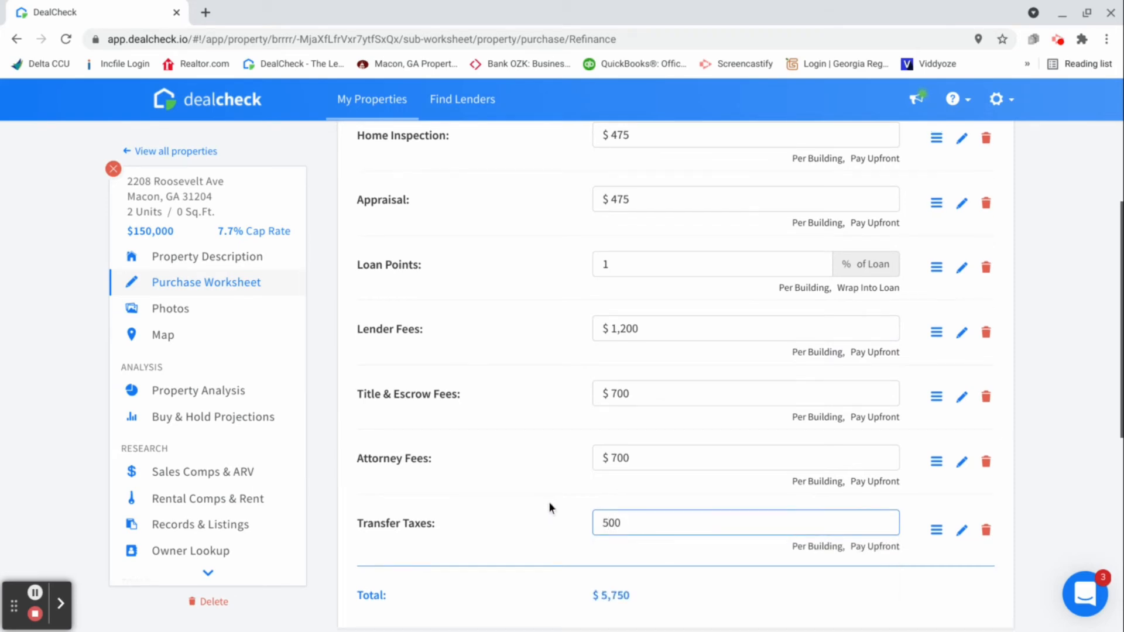
scroll(549, 498, down, 2)
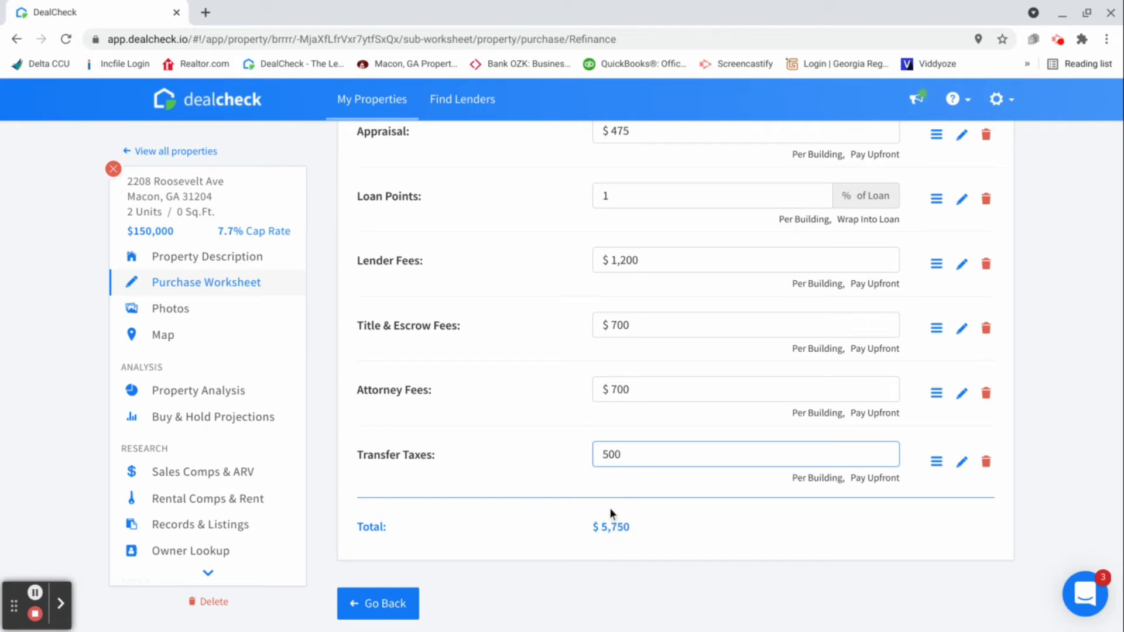
click(399, 612)
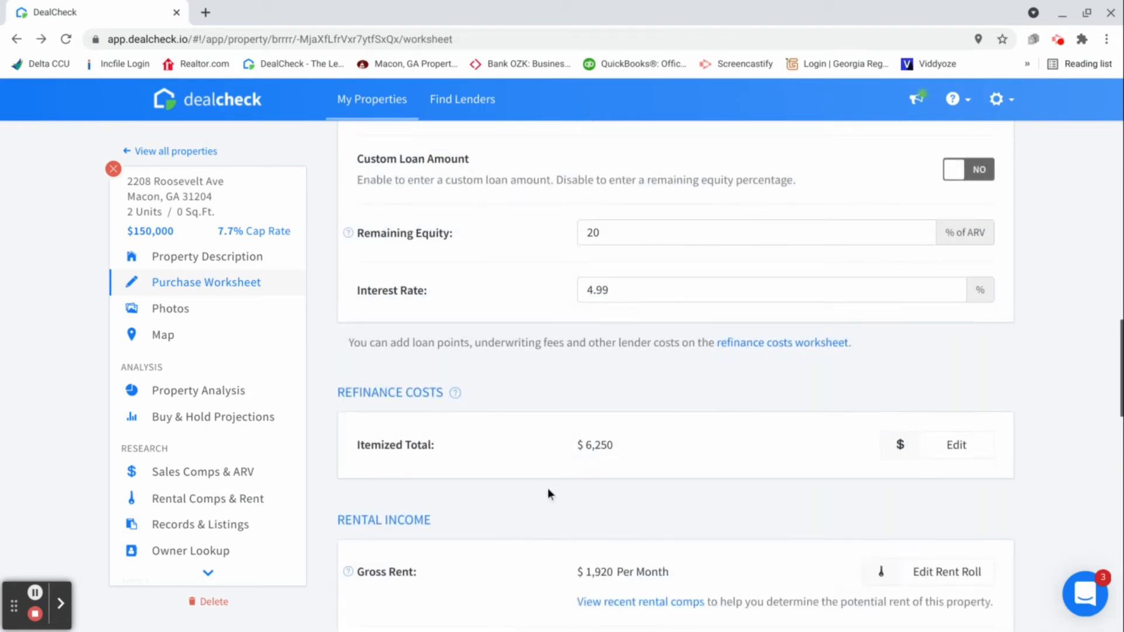
Open the rent roll and change the residential unit group to 4 similar units with 2 bedrooms each
scroll(543, 451, down, 2)
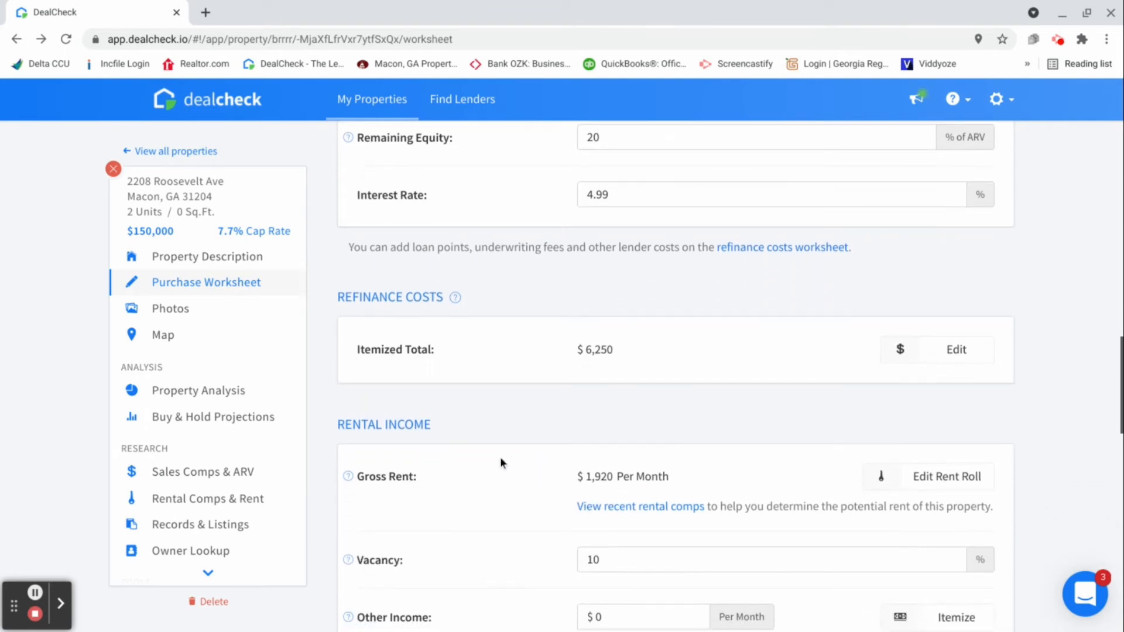
scroll(500, 456, down, 1)
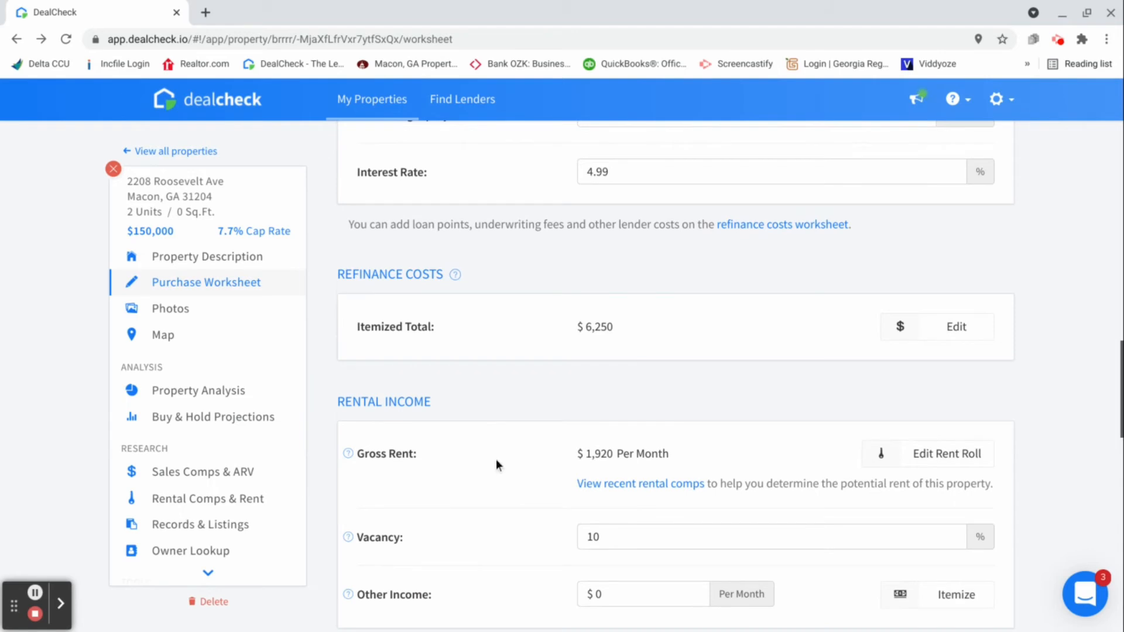
scroll(496, 462, down, 1)
scroll(499, 470, down, 1)
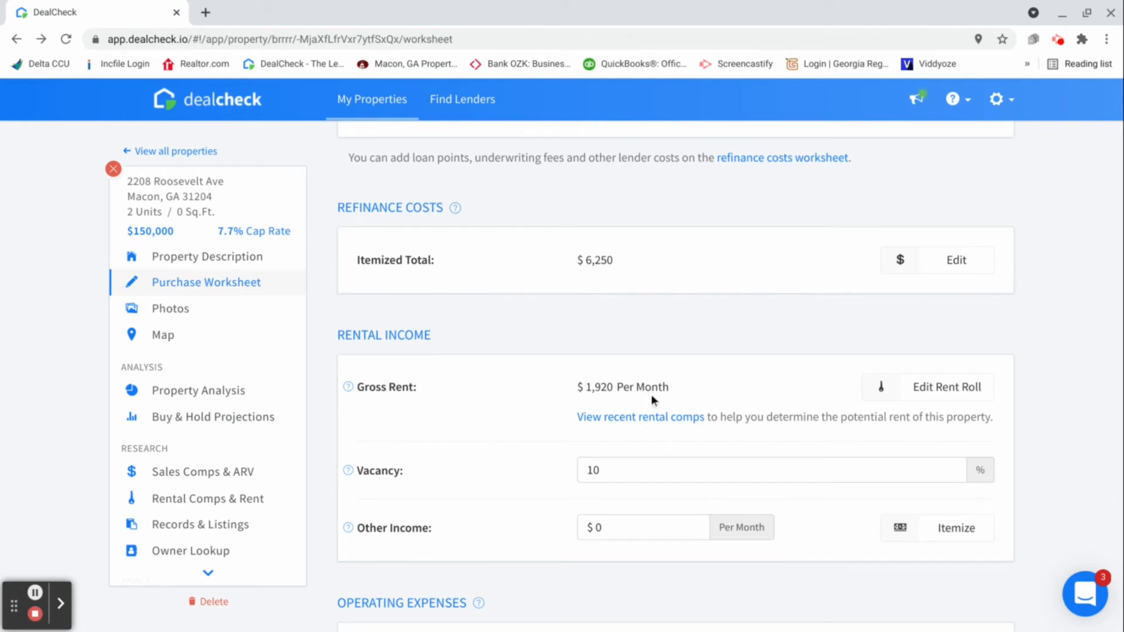
click(934, 402)
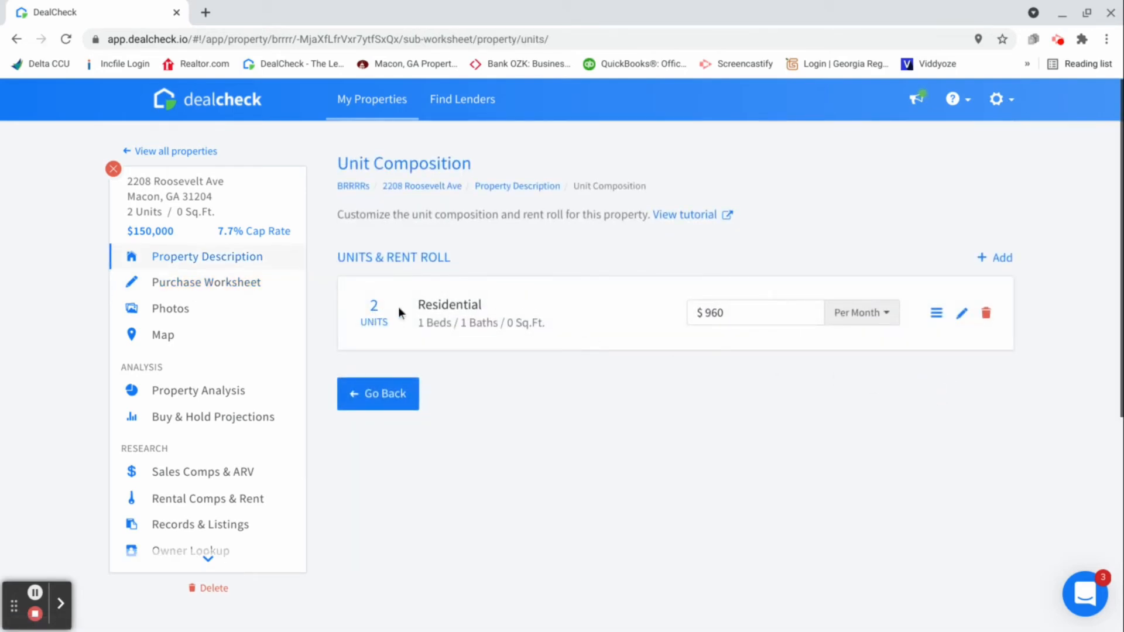
click(962, 313)
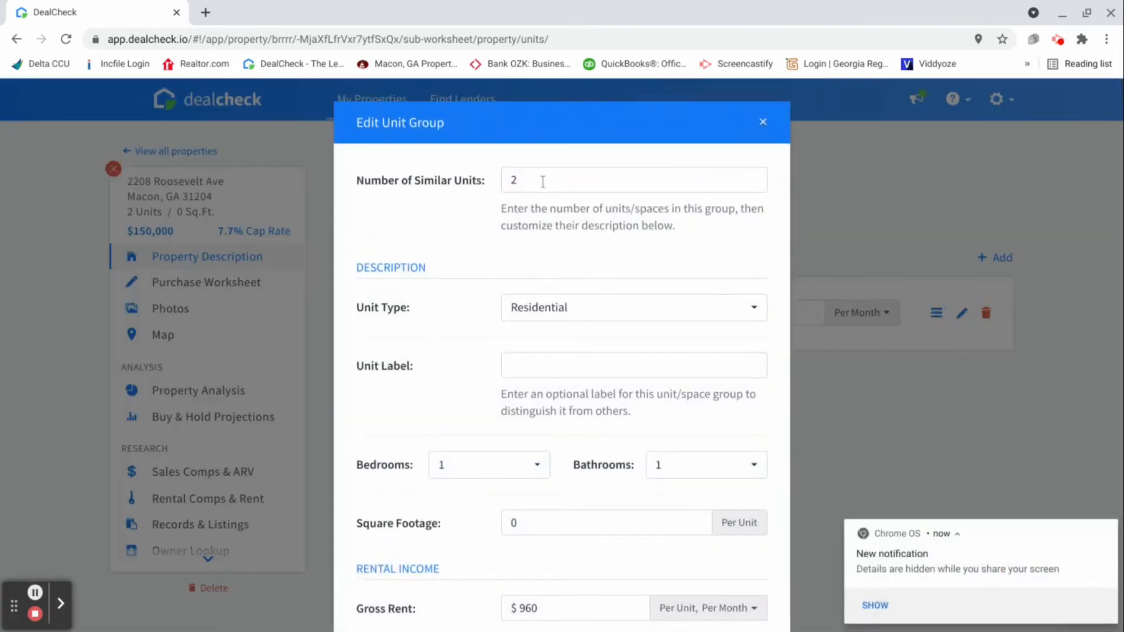
click(541, 183)
key(BackSpace)
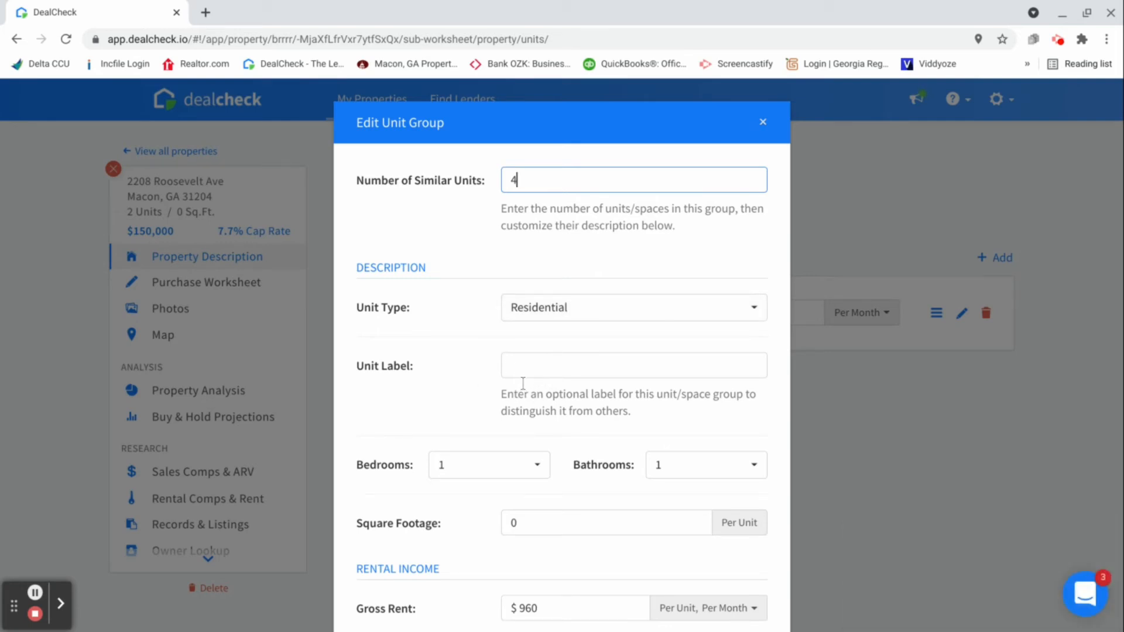
click(541, 469)
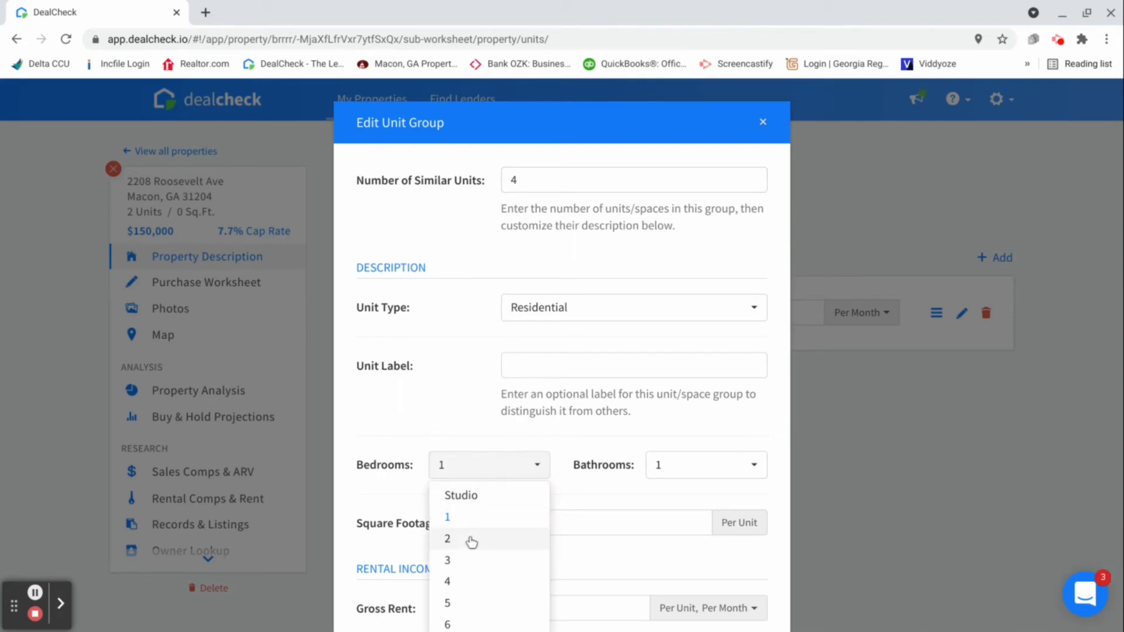
click(448, 537)
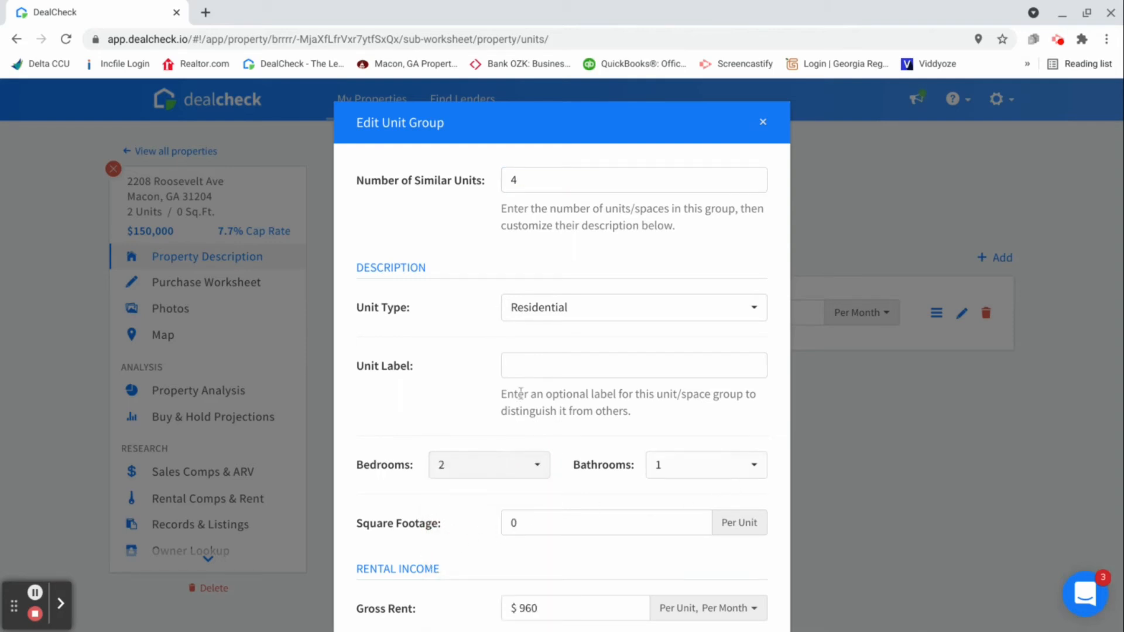
Set the unit group's square footage to 820 per unit
scroll(531, 472, down, 1)
click(543, 476)
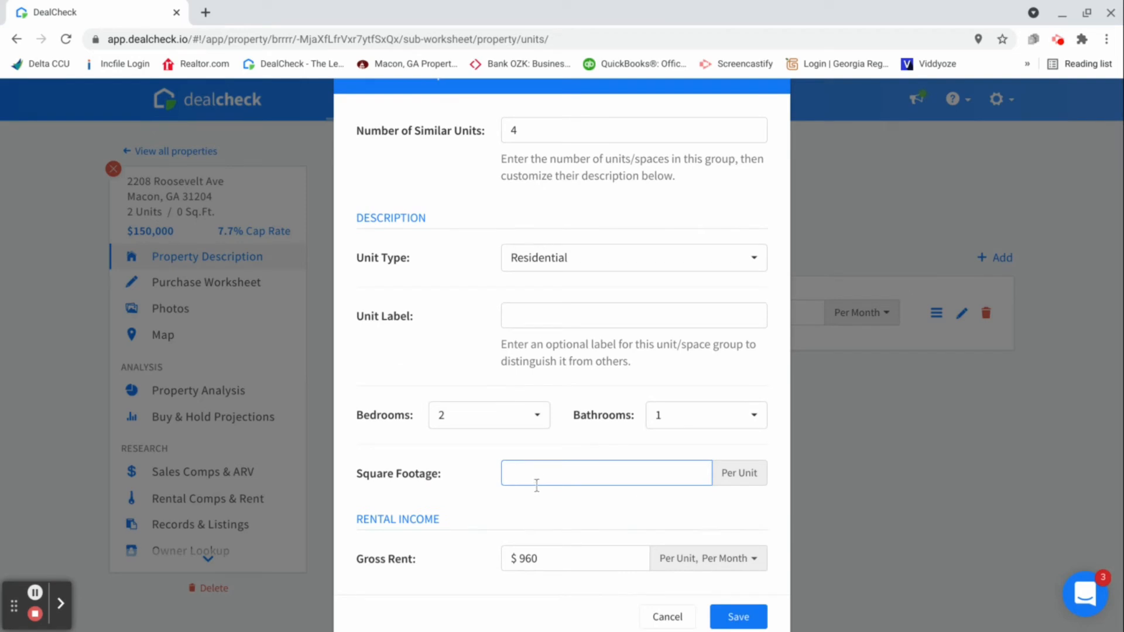
text(820)
scroll(479, 412, down, 1)
Set the gross rent to $750 per unit per month, save the unit group and return to the purchase worksheet
click(557, 531)
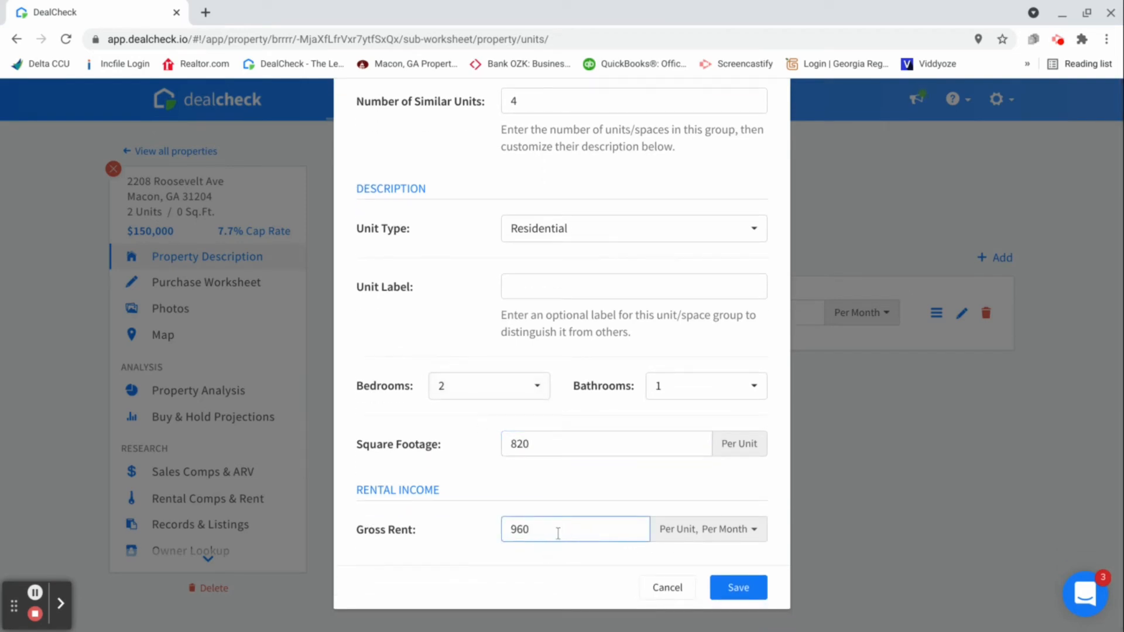
key(BackSpace)
key(BackSpace)
key(BackSpace)
text(750)
scroll(586, 457, down, 1)
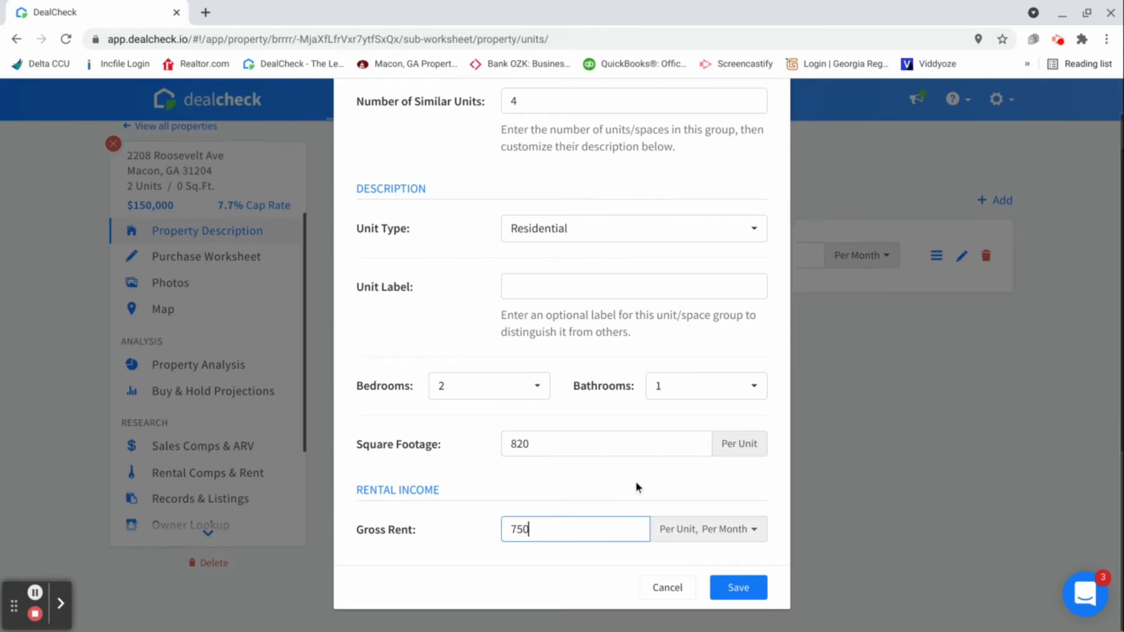
click(738, 589)
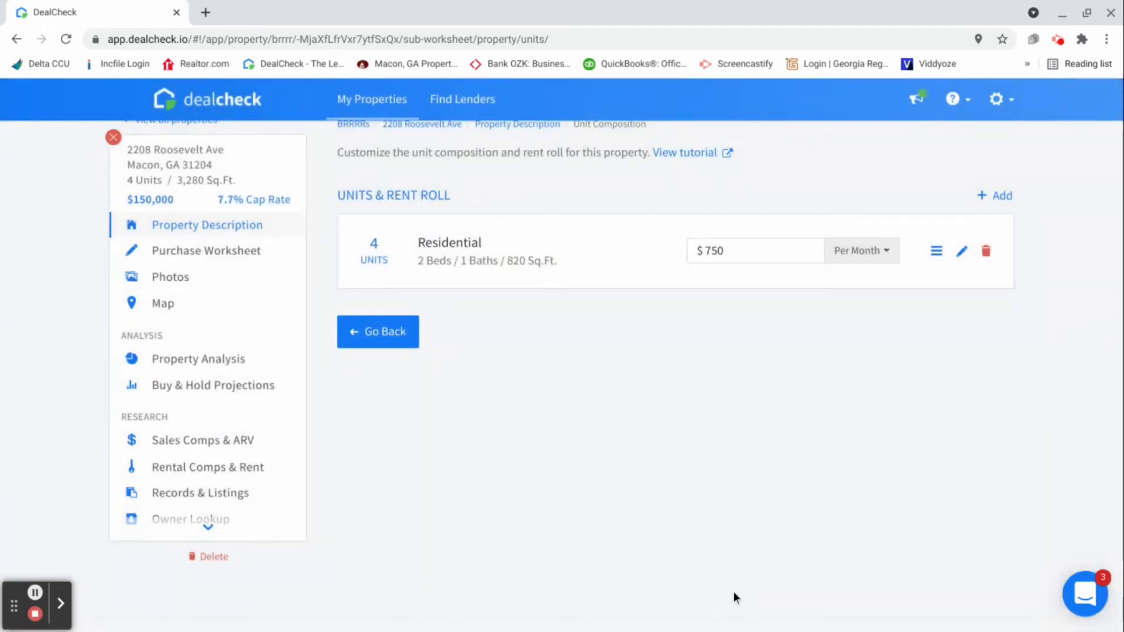
click(378, 332)
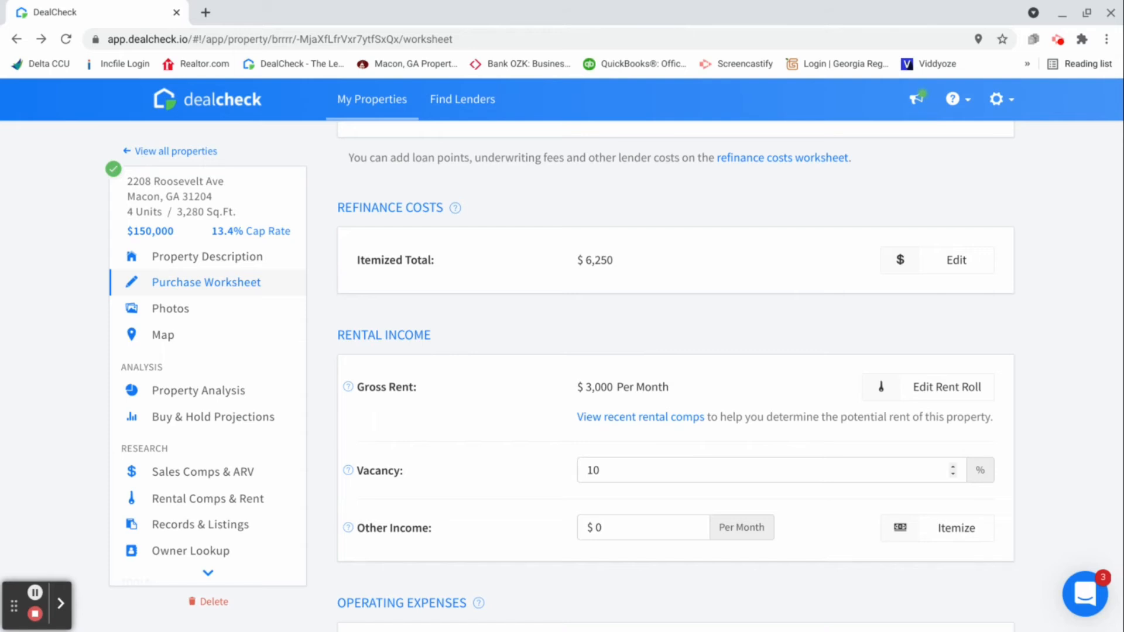
Leave the vacancy at 10% and dismiss the system notification
click(625, 474)
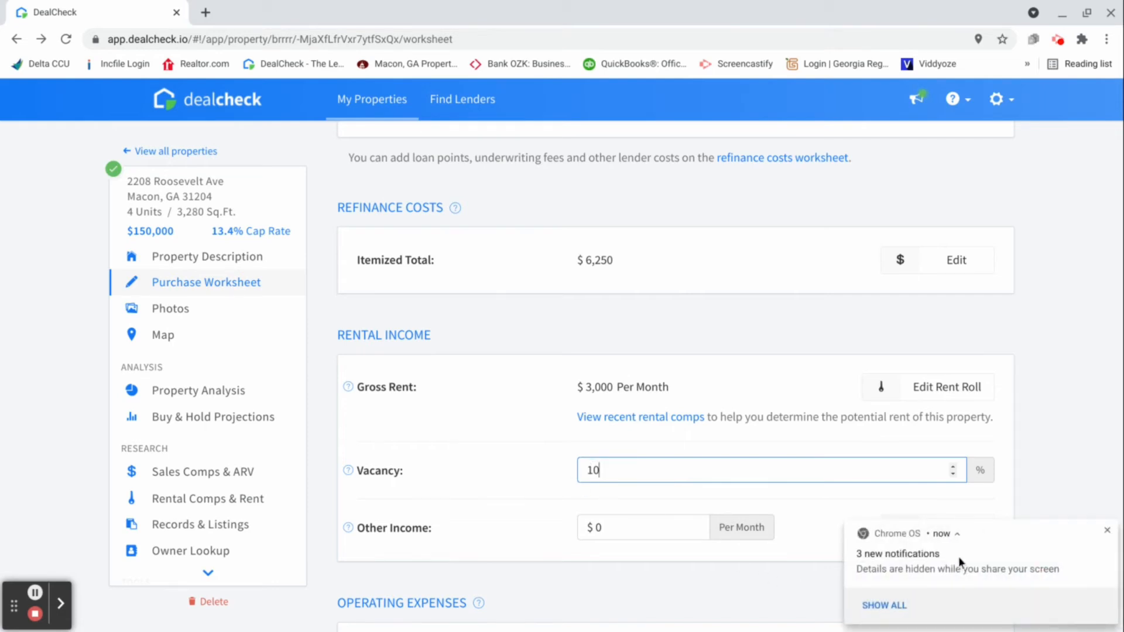
click(1107, 531)
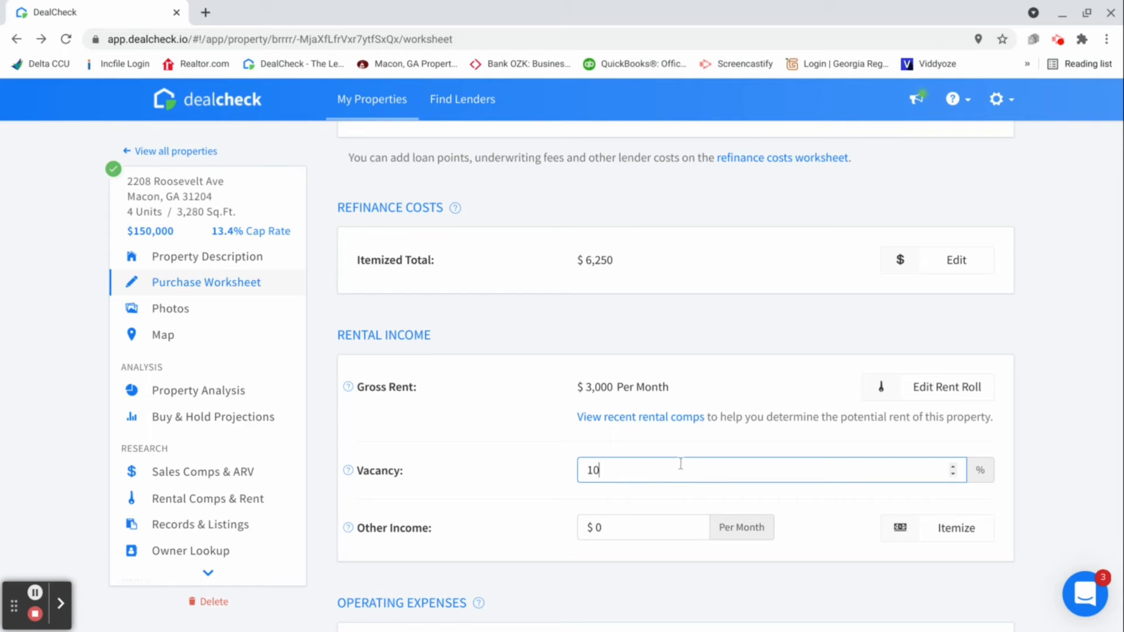
Open the itemized operating expenses for editing and set the insurance to $2,300 per year
scroll(685, 459, down, 3)
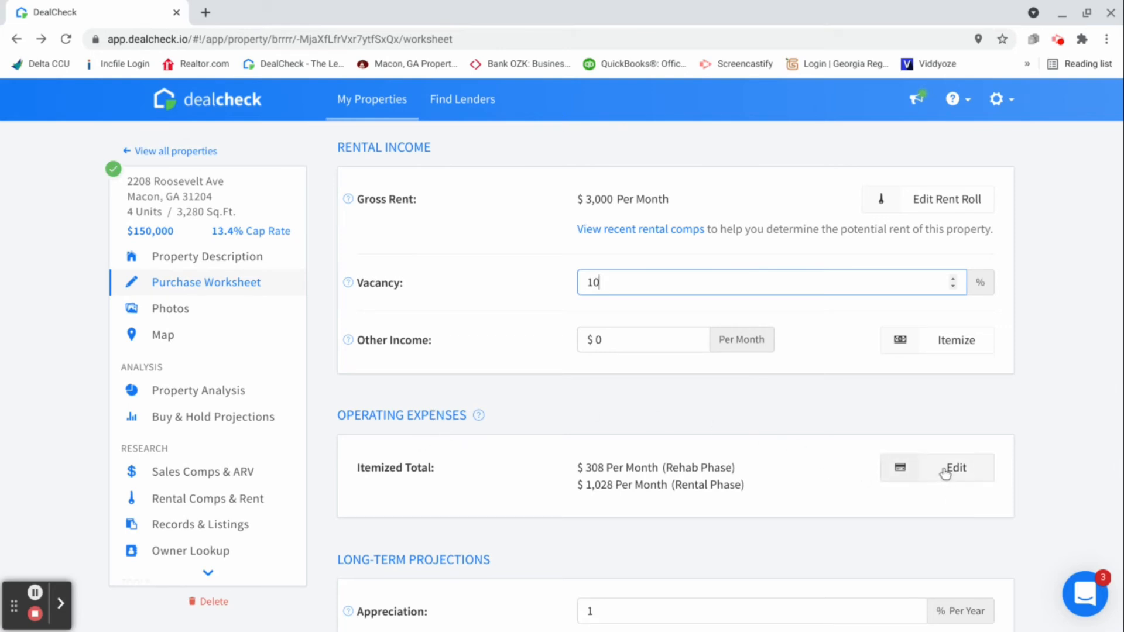
click(947, 471)
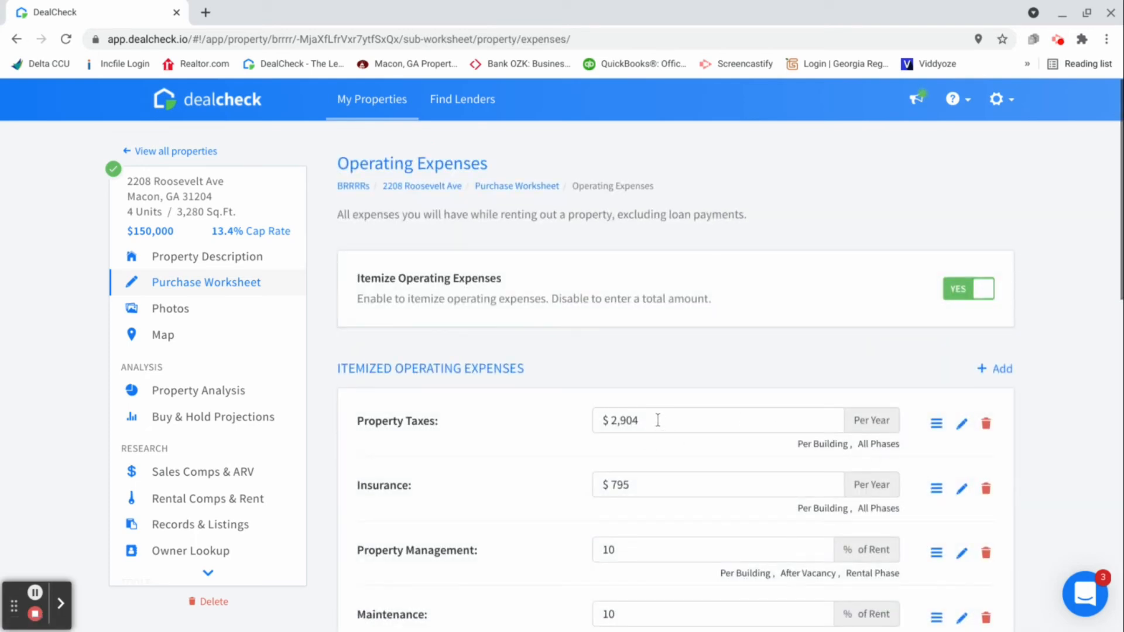
click(672, 488)
key(BackSpace)
key(BackSpace)
key(BackSpace)
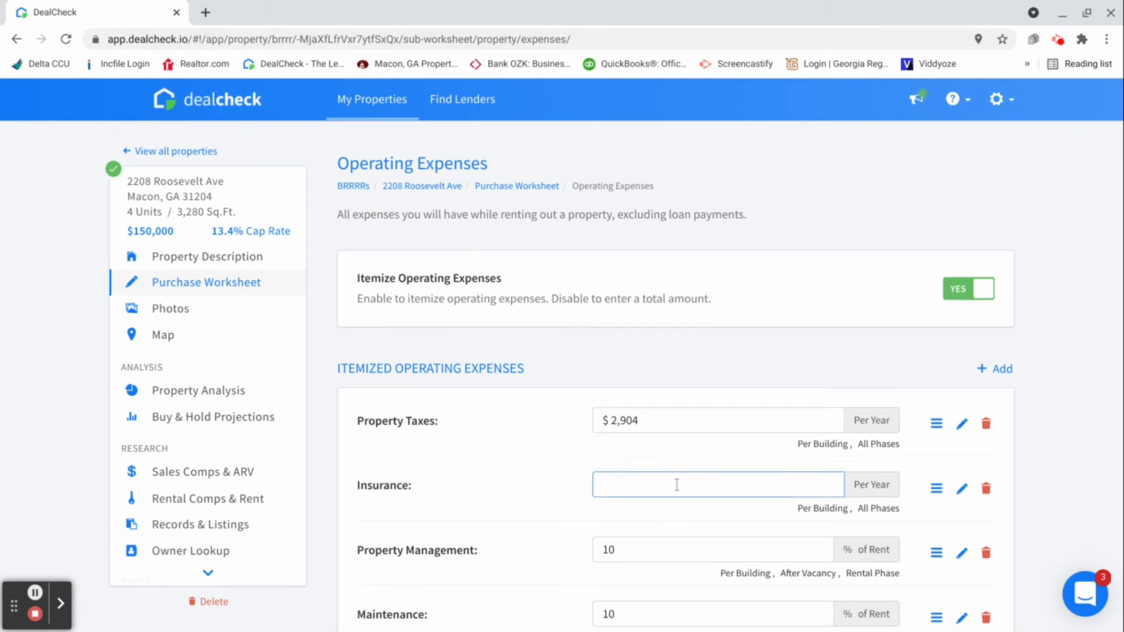
text(2300)
Set the property management expense to 8% of rent
scroll(640, 445, down, 1)
scroll(644, 468, down, 1)
click(641, 475)
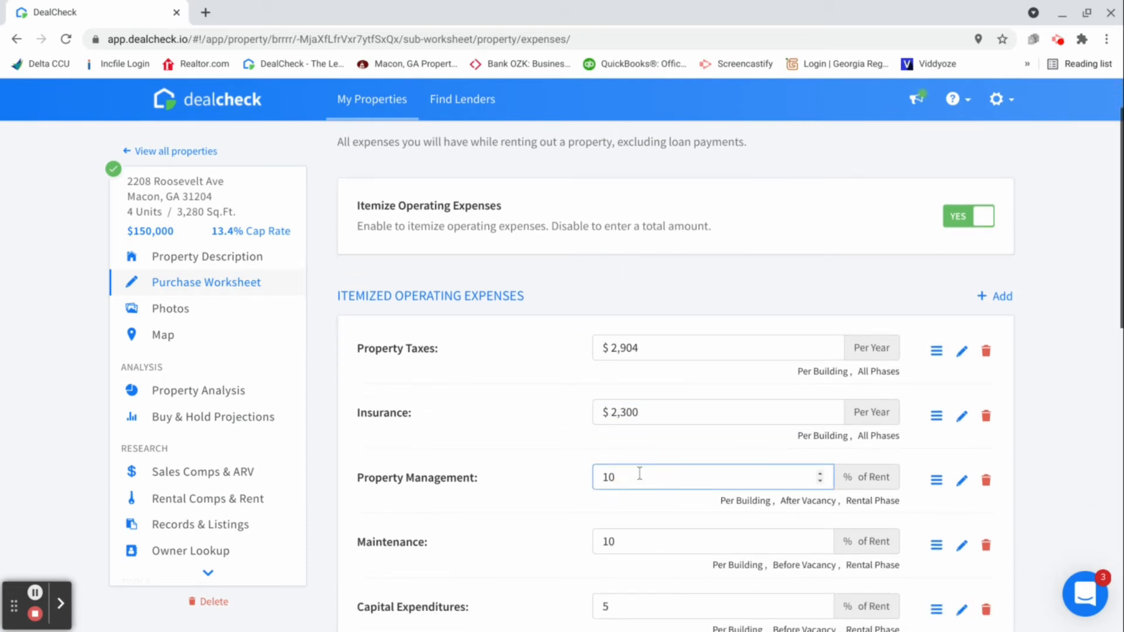
key(BackSpace)
key(BackSpace)
text(8)
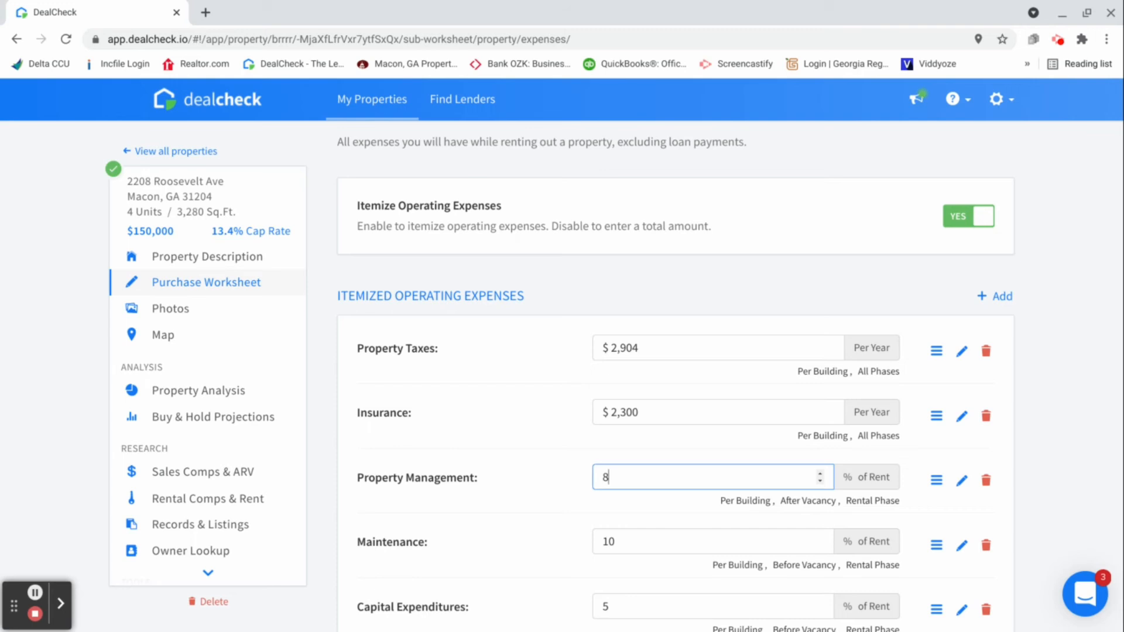
Keep maintenance at 10% and capital expenditures at 5% of rent, and set utilities to $250 per month
scroll(673, 506, down, 1)
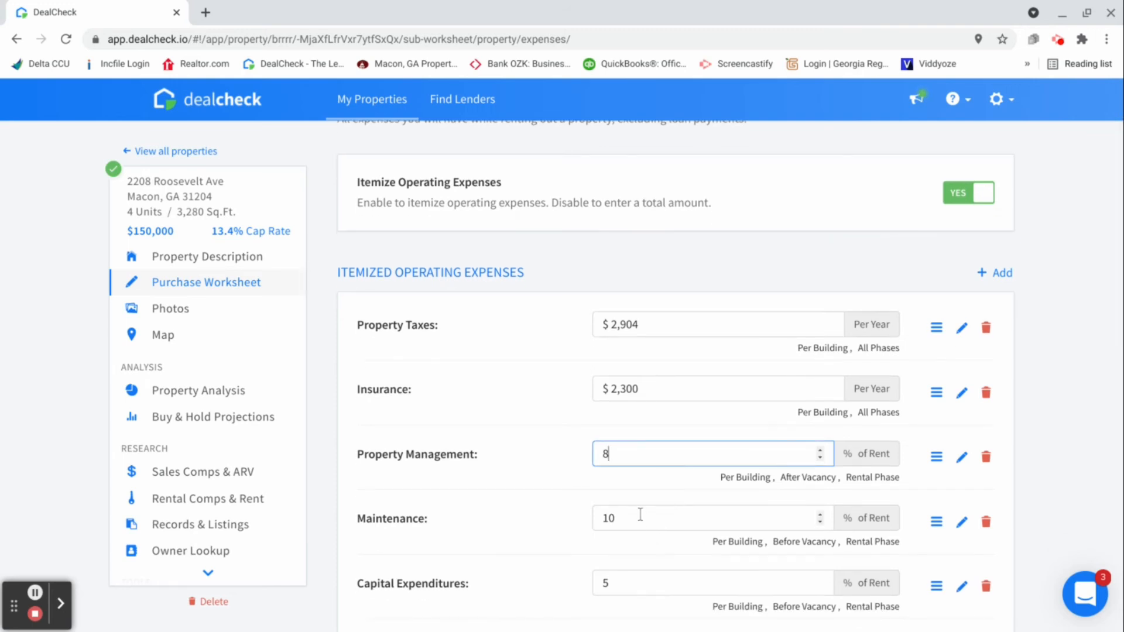
scroll(646, 520, down, 1)
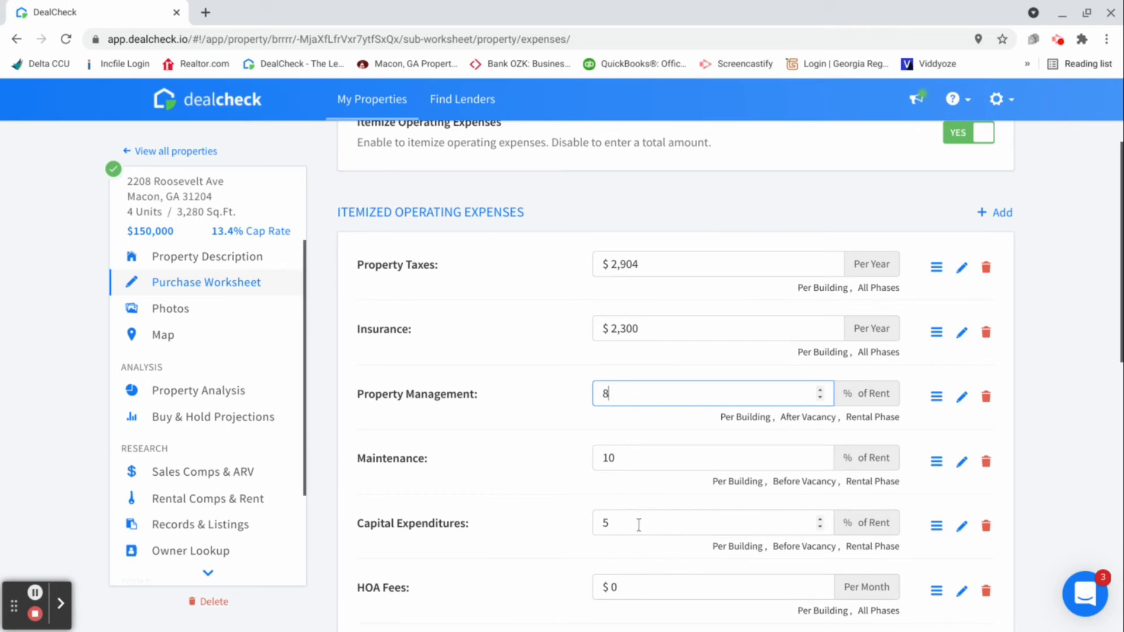
scroll(639, 525, down, 1)
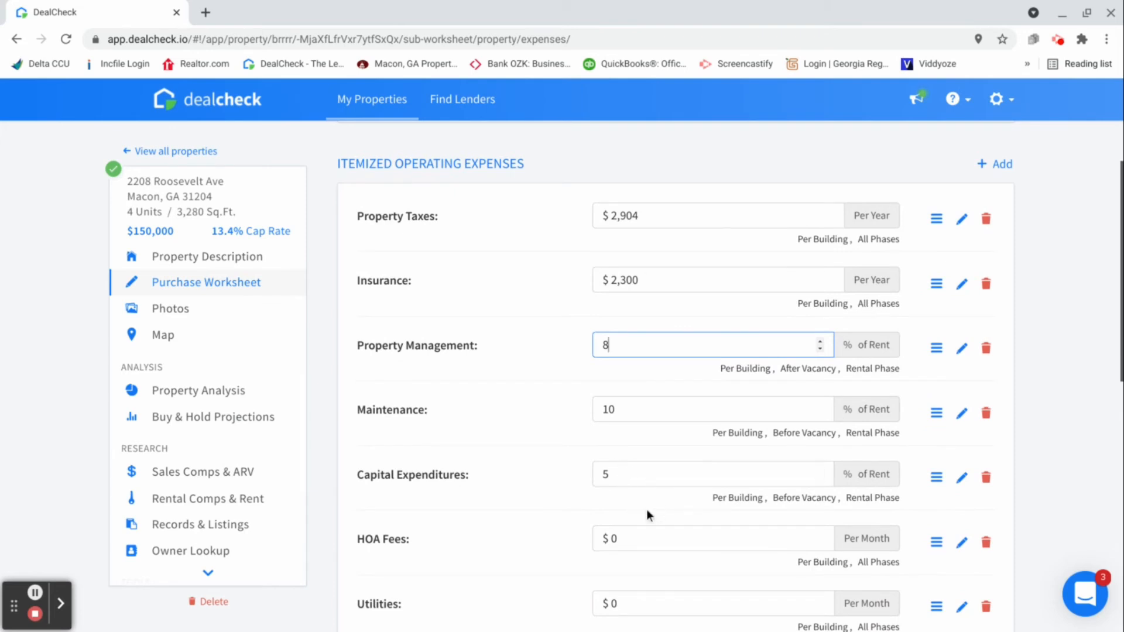
scroll(645, 515, down, 1)
click(645, 532)
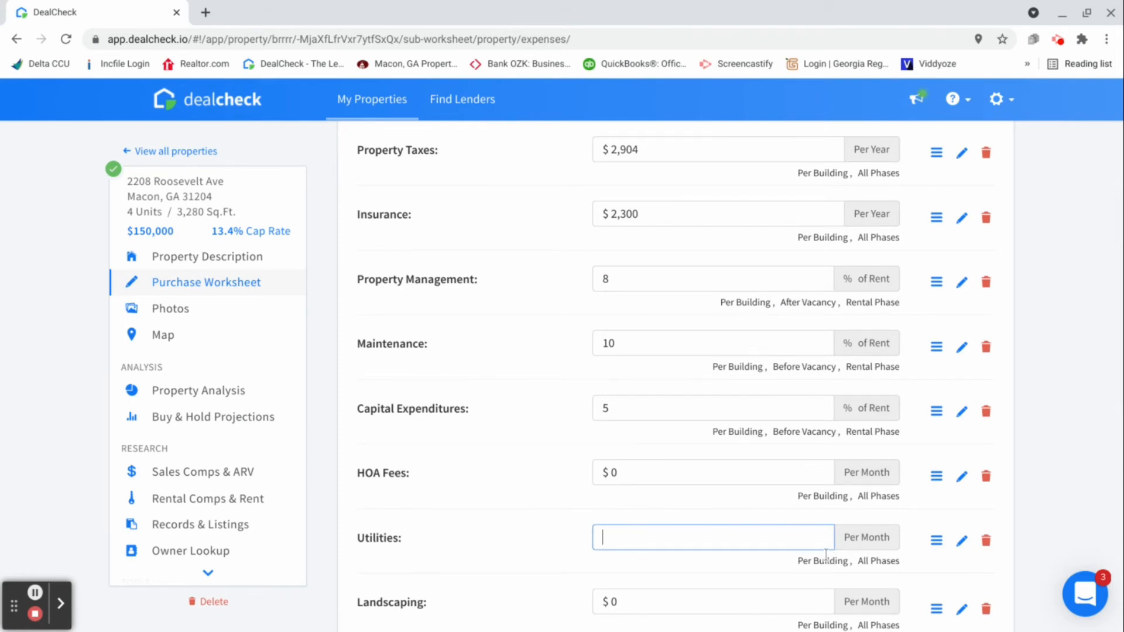
text(250)
Set the landscaping expense to $85 per month and return to the purchase worksheet
scroll(831, 548, down, 2)
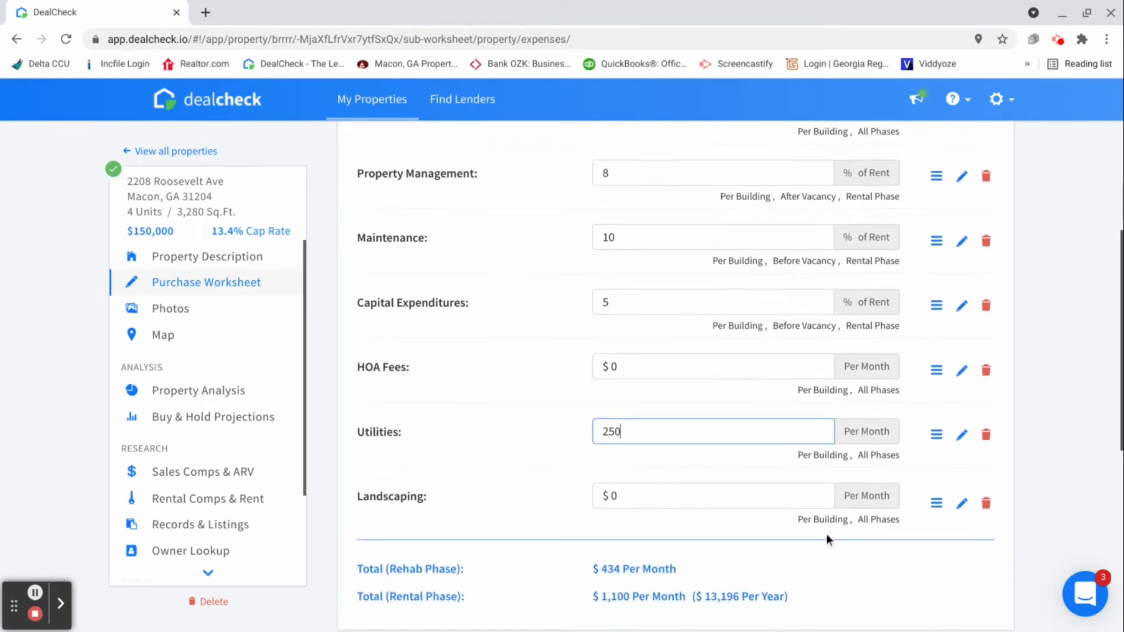
click(682, 466)
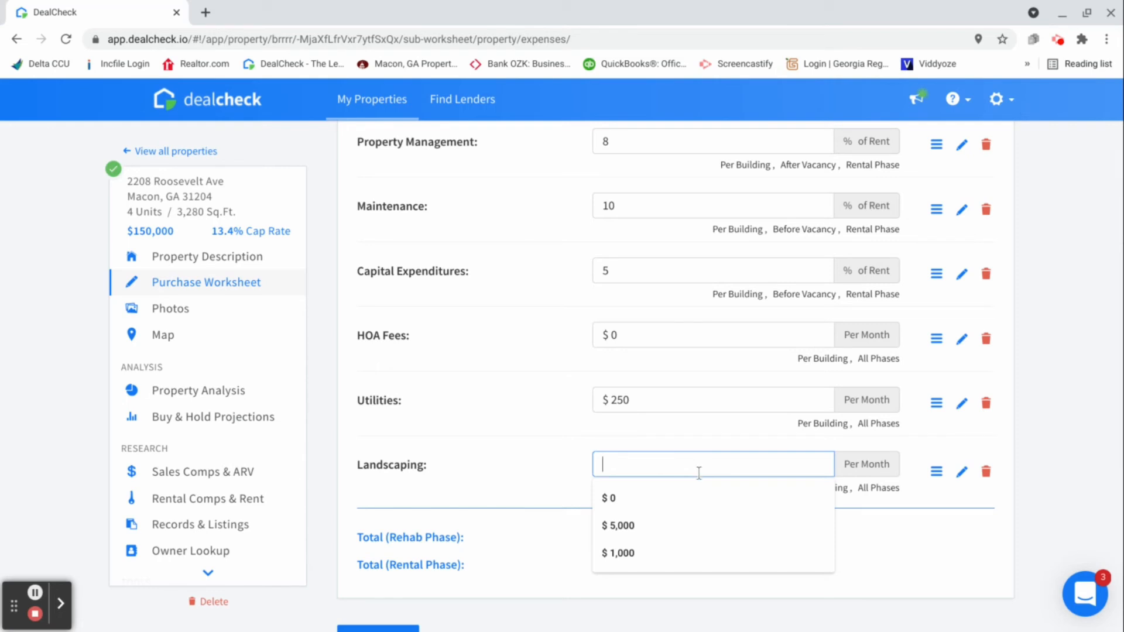
text(85)
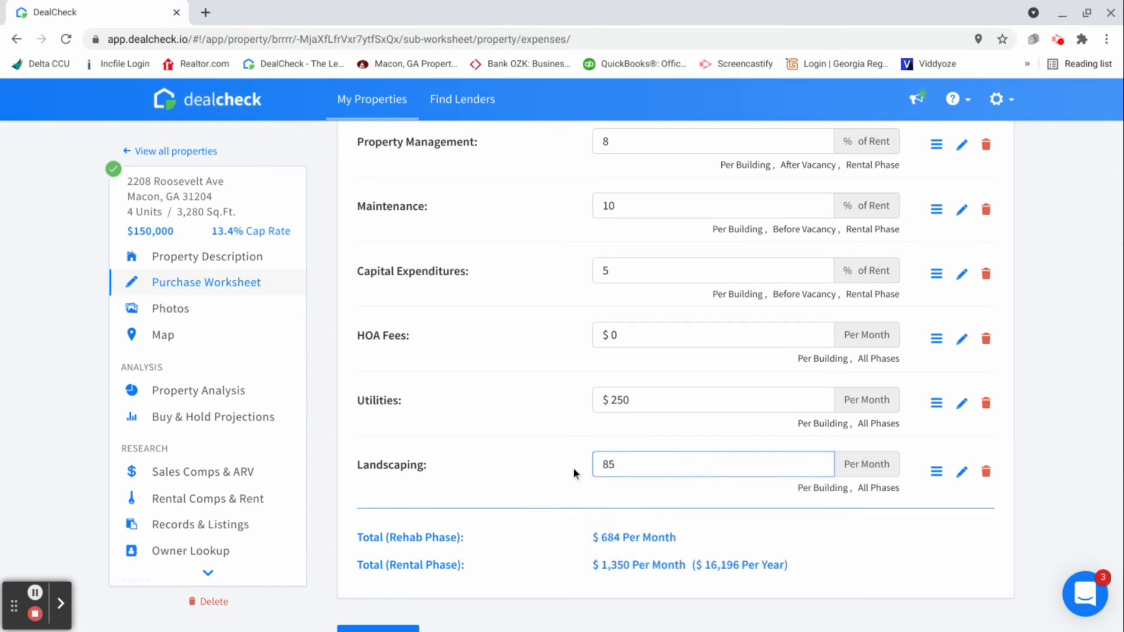
scroll(574, 467, down, 2)
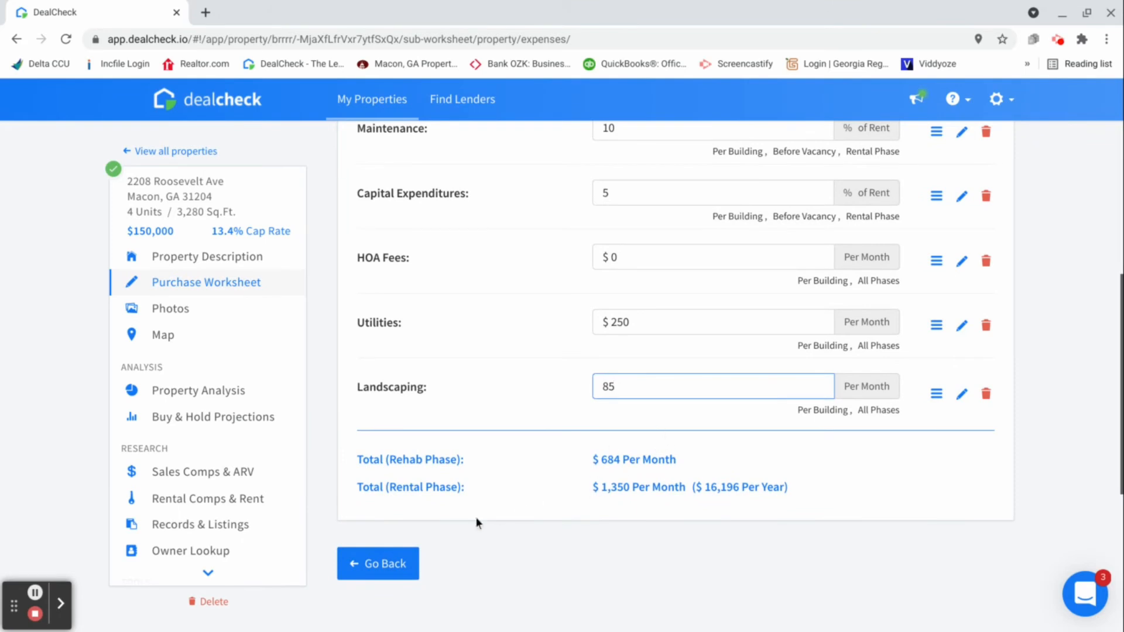
click(396, 569)
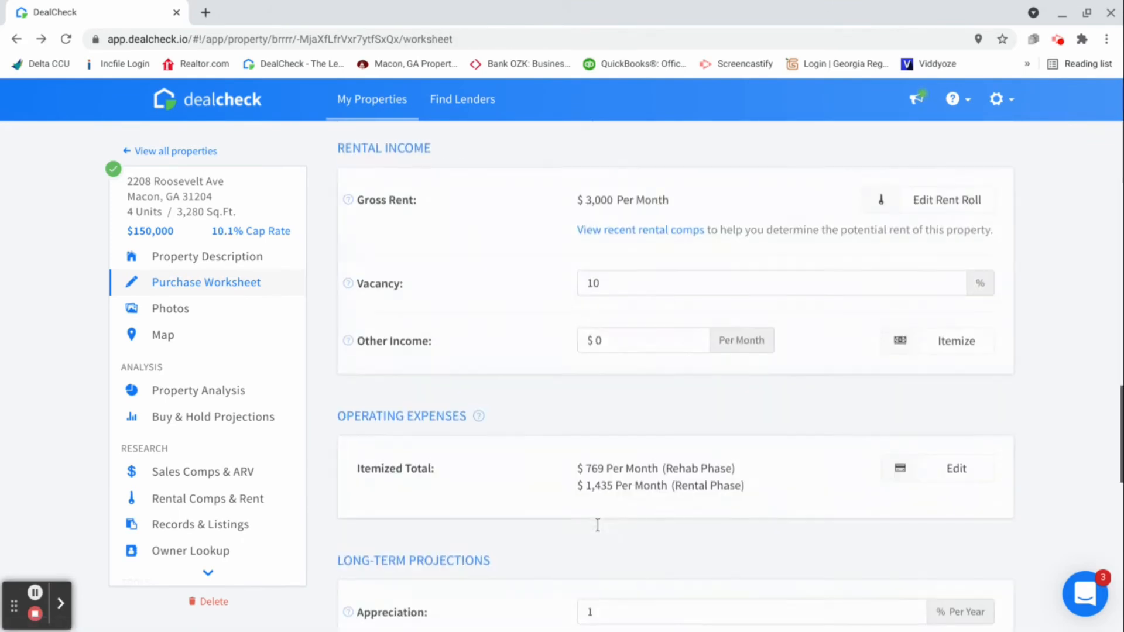
Review the purchase worksheet's operating expenses, long-term projections and depreciation sections, and return to the rental income section
scroll(572, 490, down, 1)
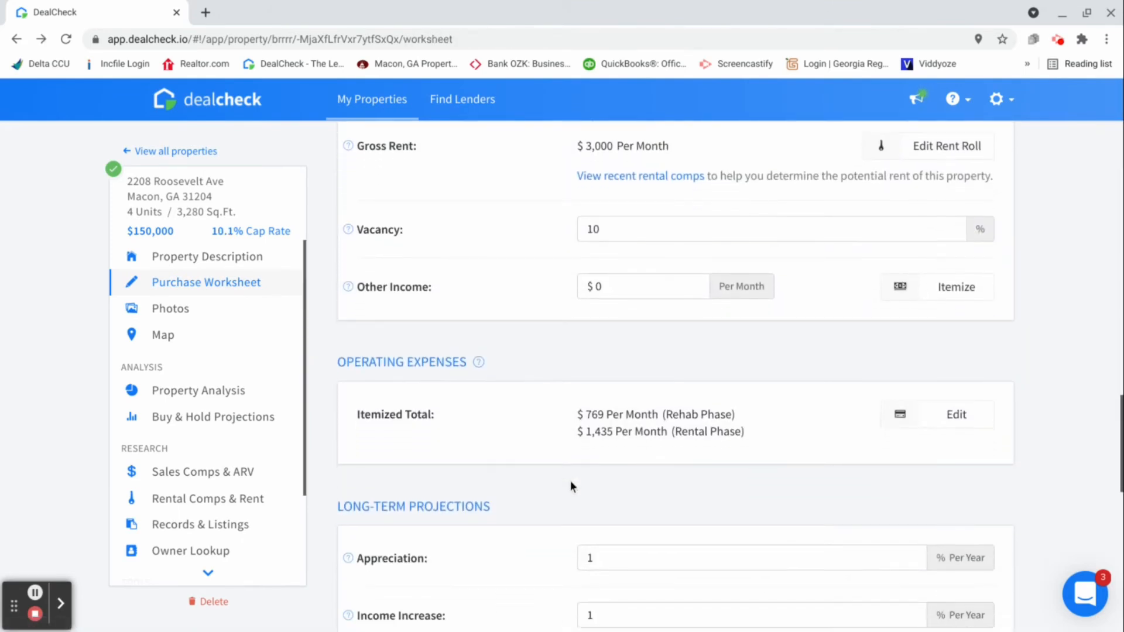
scroll(570, 487, down, 1)
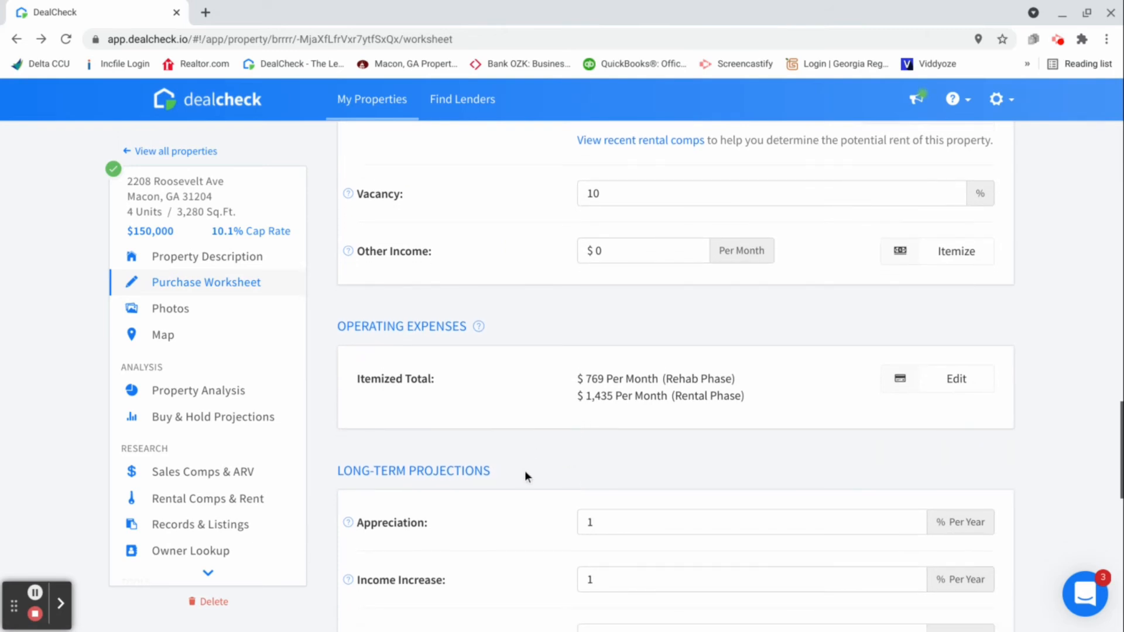
scroll(533, 471, down, 3)
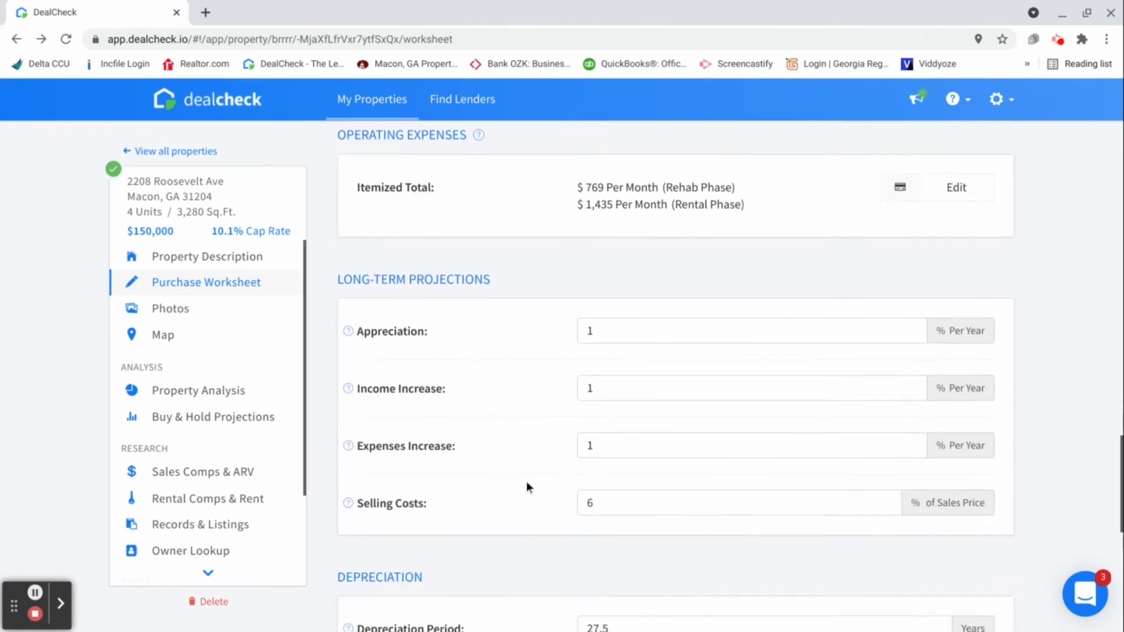
scroll(526, 482, down, 3)
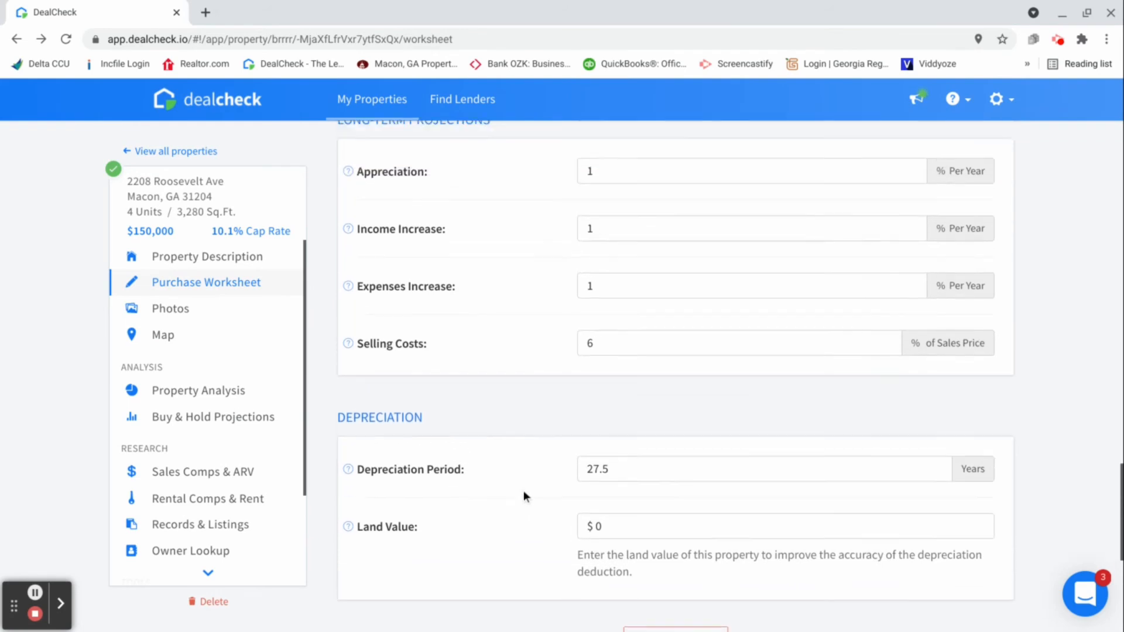
scroll(521, 491, up, 6)
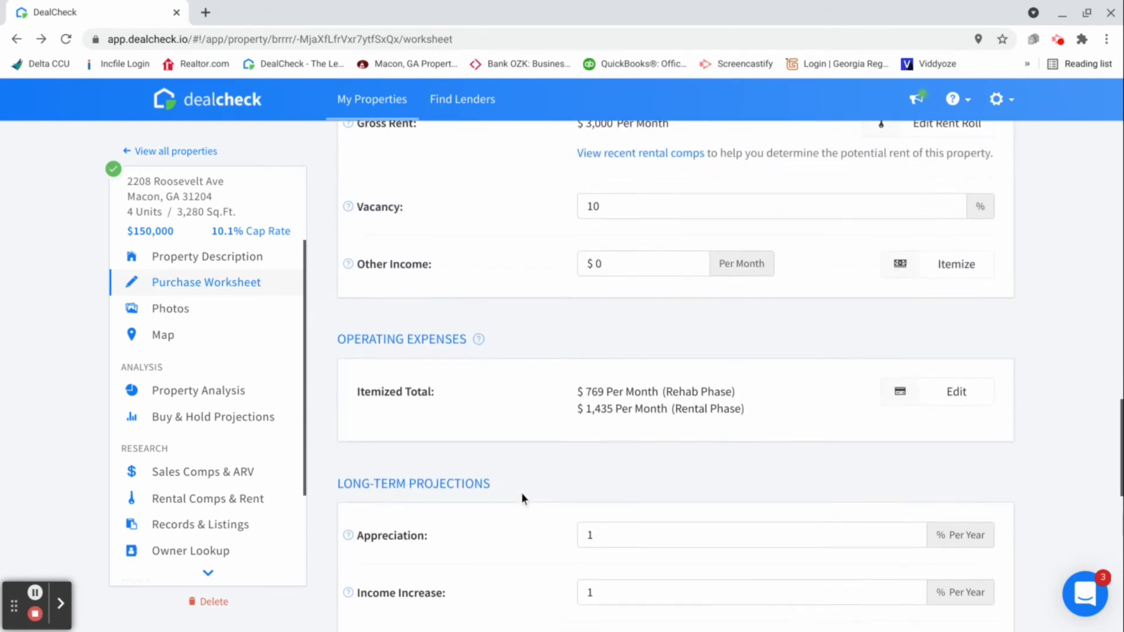
scroll(522, 493, up, 2)
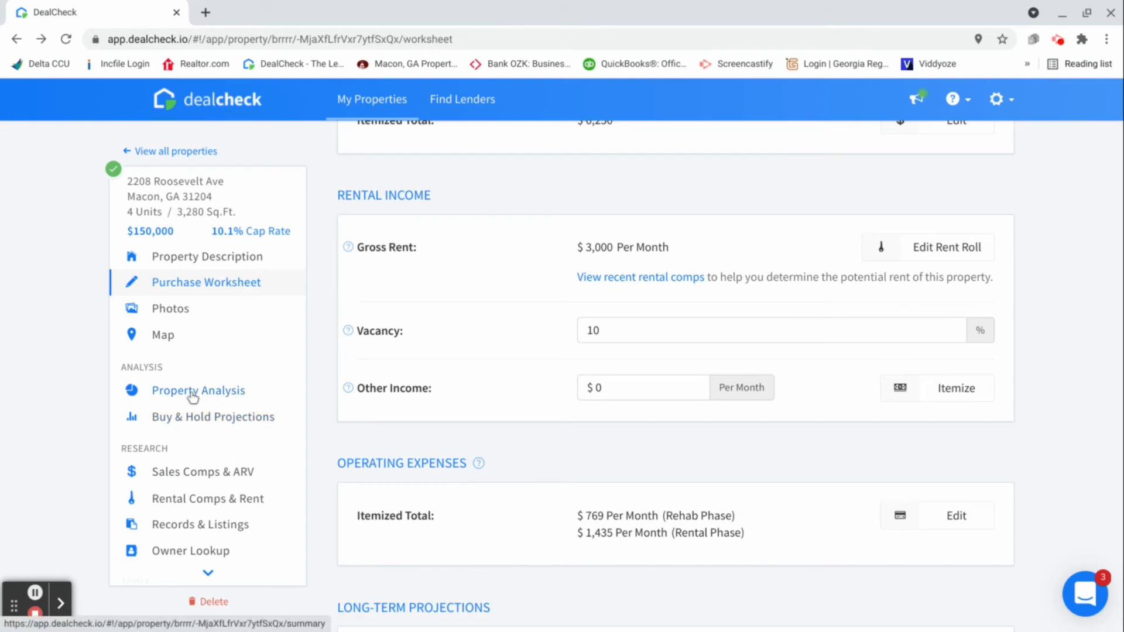
Go to the property's Reports & Sharing page and view the Complete Report as a PDF
scroll(186, 427, down, 3)
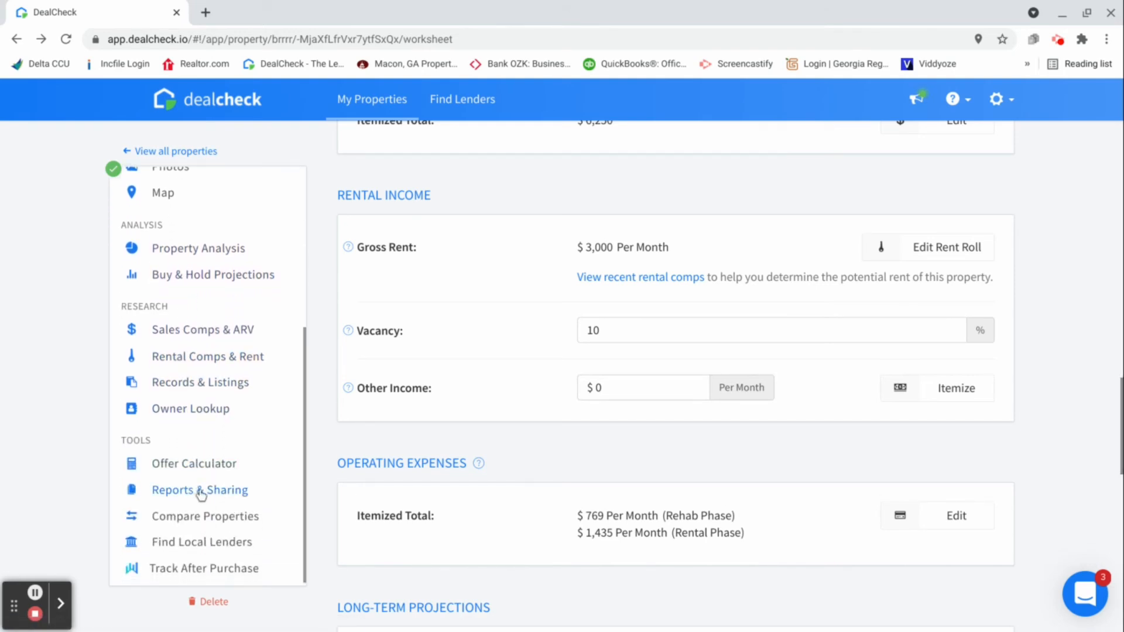
click(192, 496)
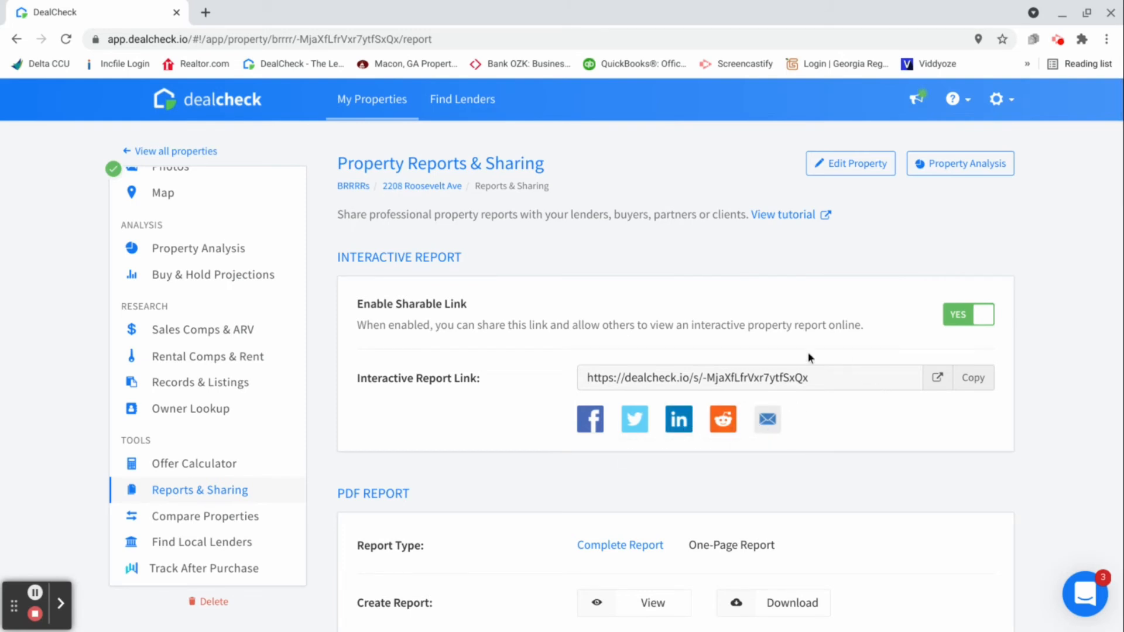
scroll(761, 386, down, 1)
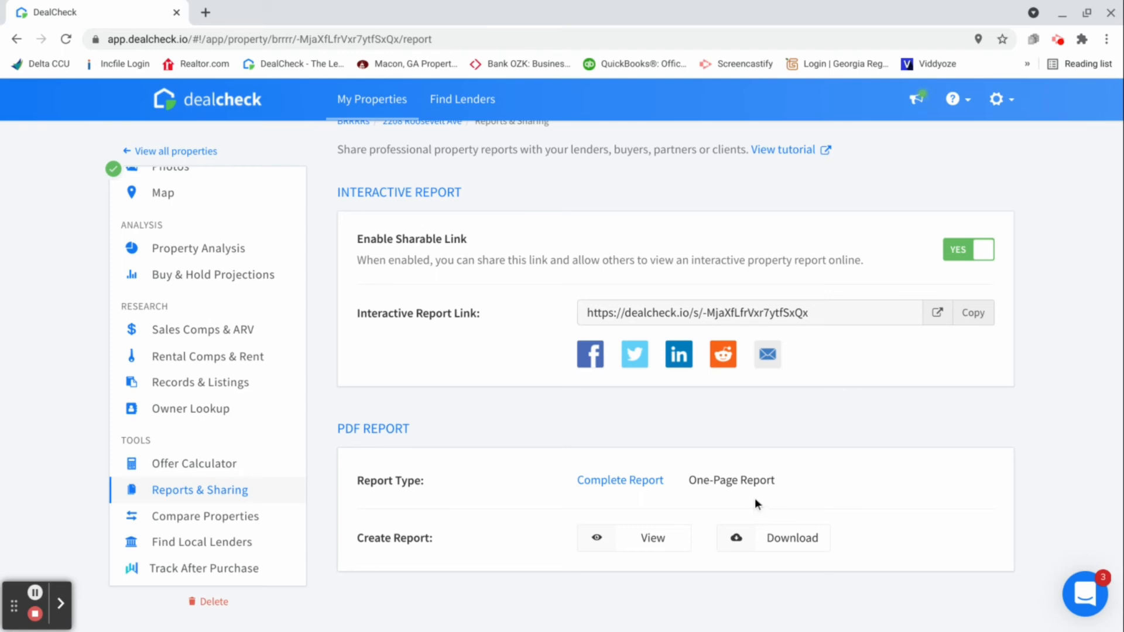
click(650, 540)
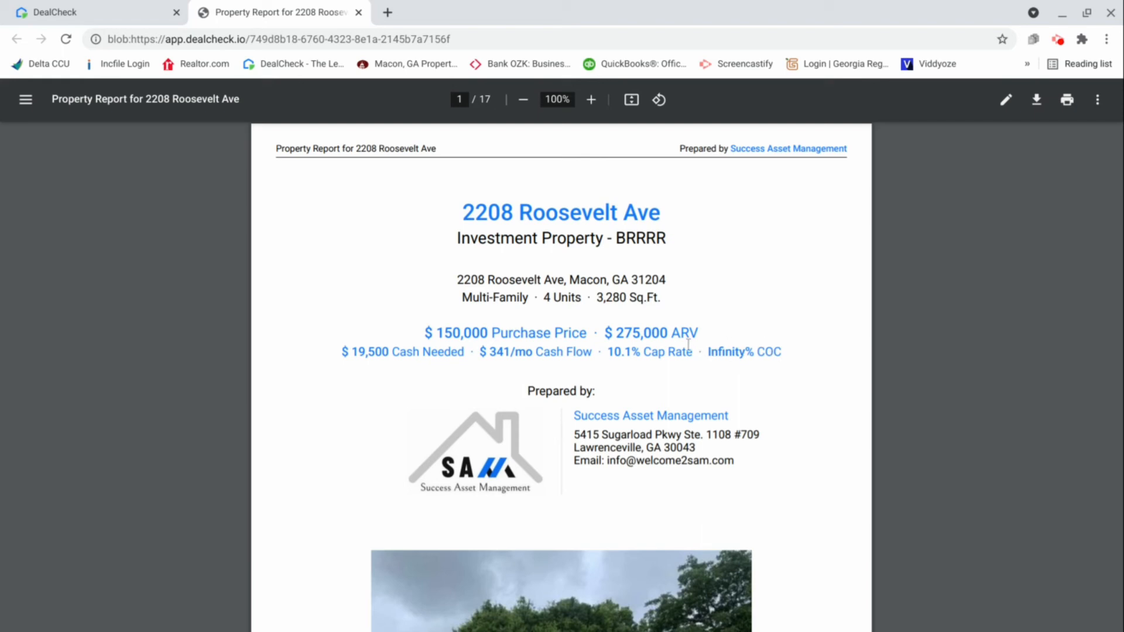
Examine the PDF report's cover page summary and the Property Description page with its units, rent roll and maps
scroll(680, 371, down, 3)
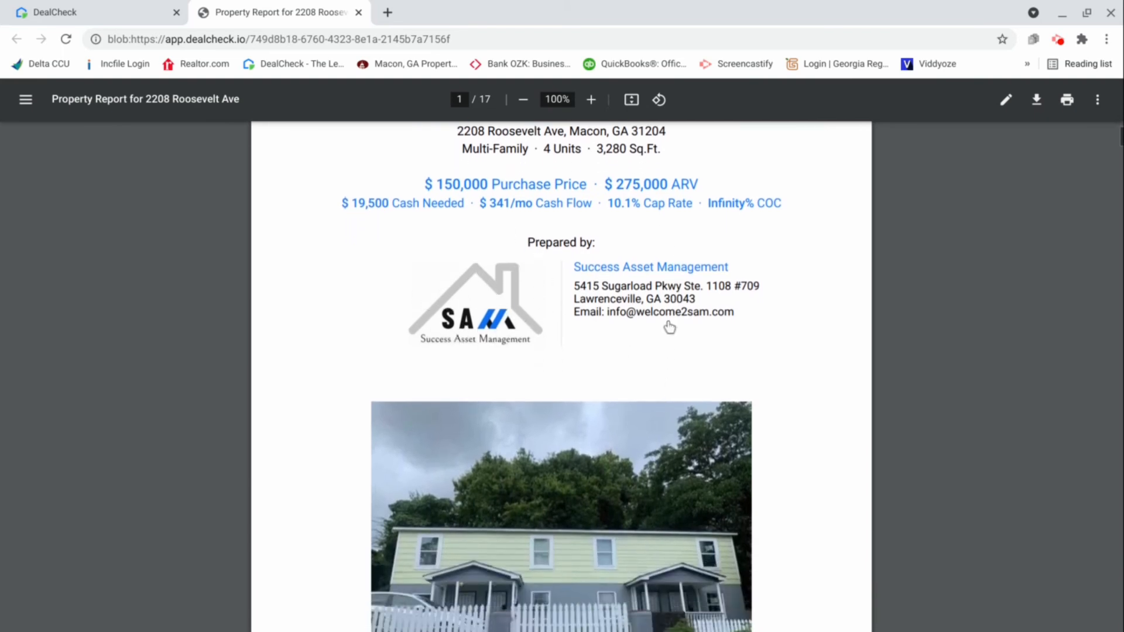
scroll(603, 342, down, 3)
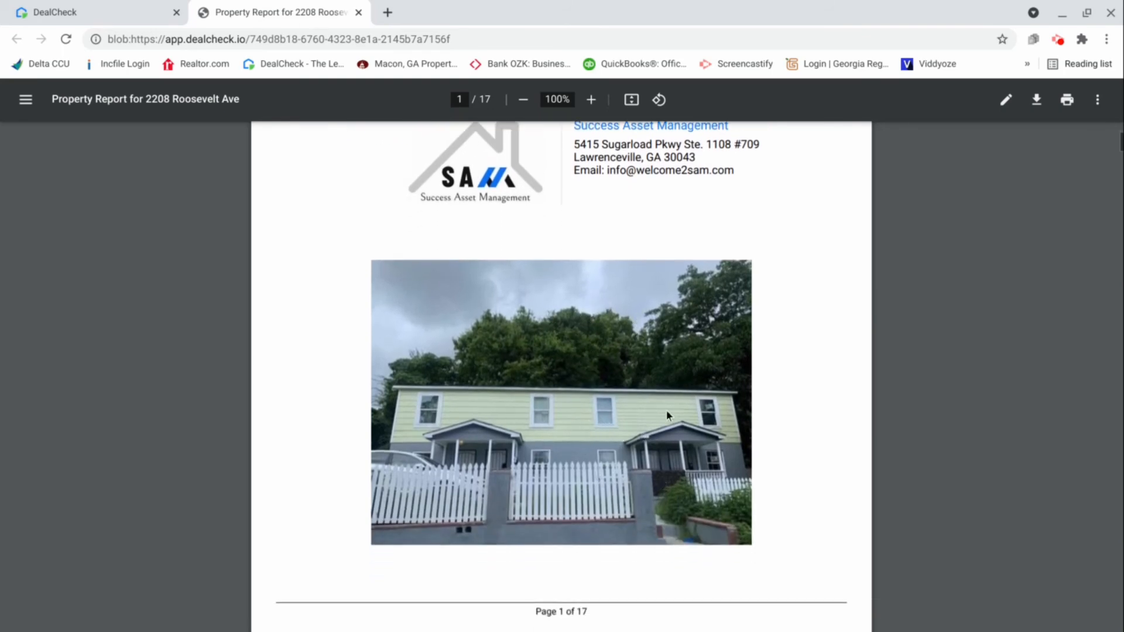
scroll(610, 392, down, 2)
scroll(603, 399, down, 5)
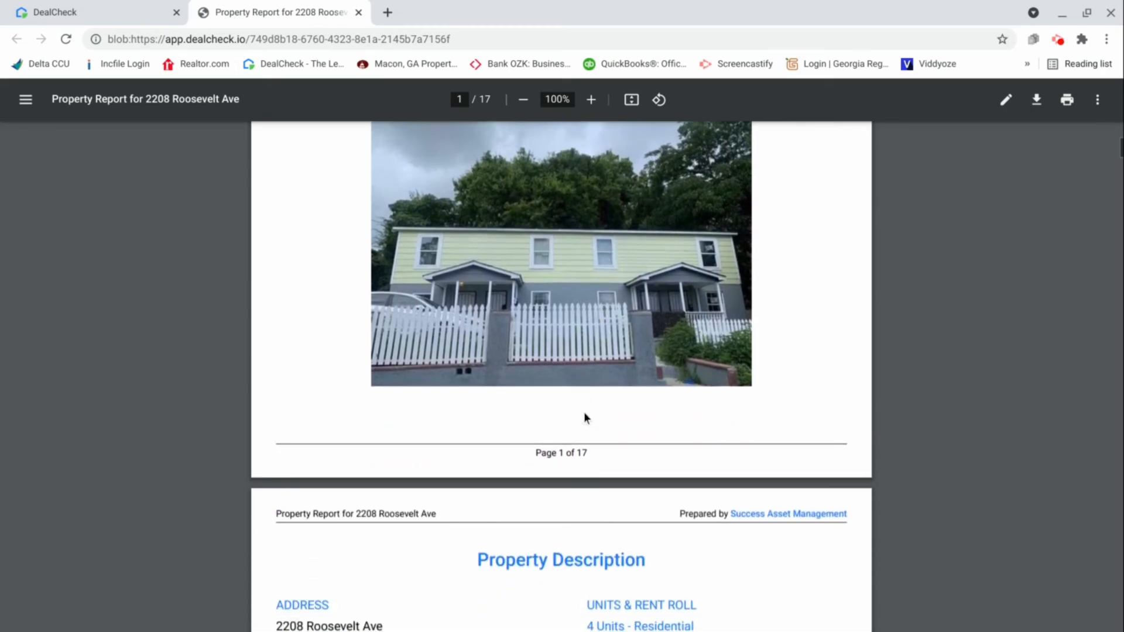
scroll(571, 419, down, 2)
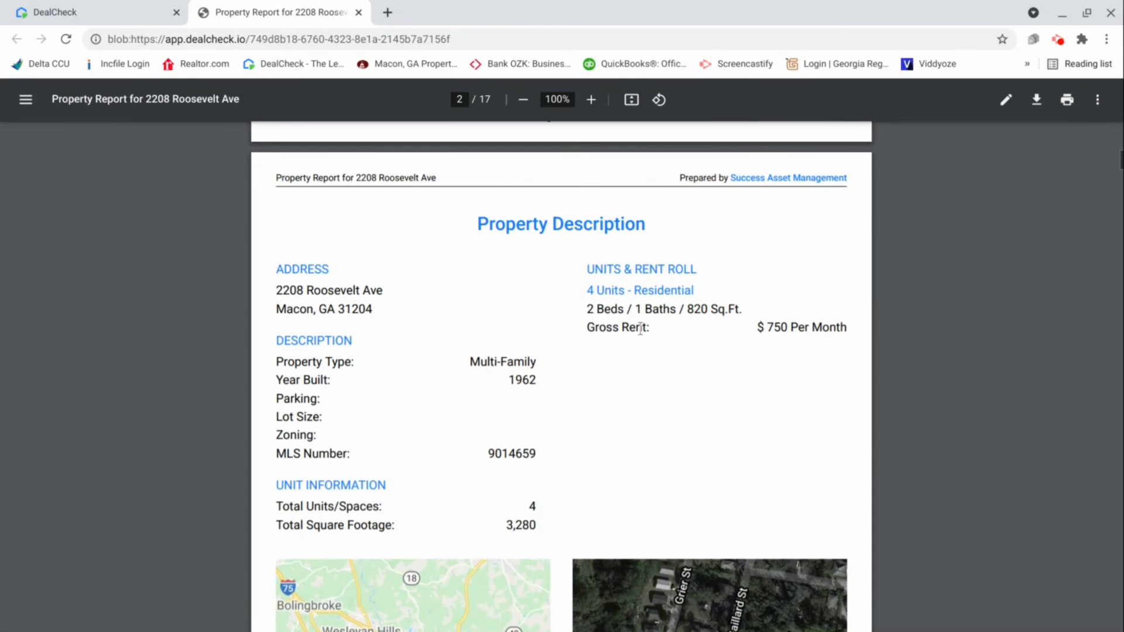
scroll(617, 351, down, 1)
scroll(606, 363, down, 2)
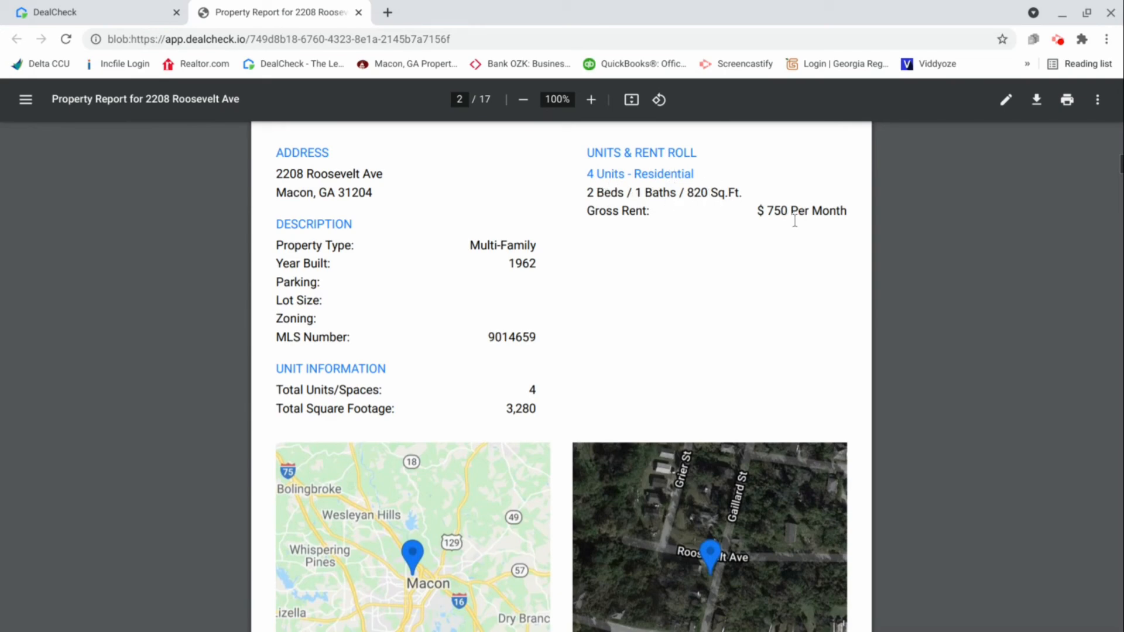
scroll(589, 283, down, 1)
scroll(589, 284, down, 10)
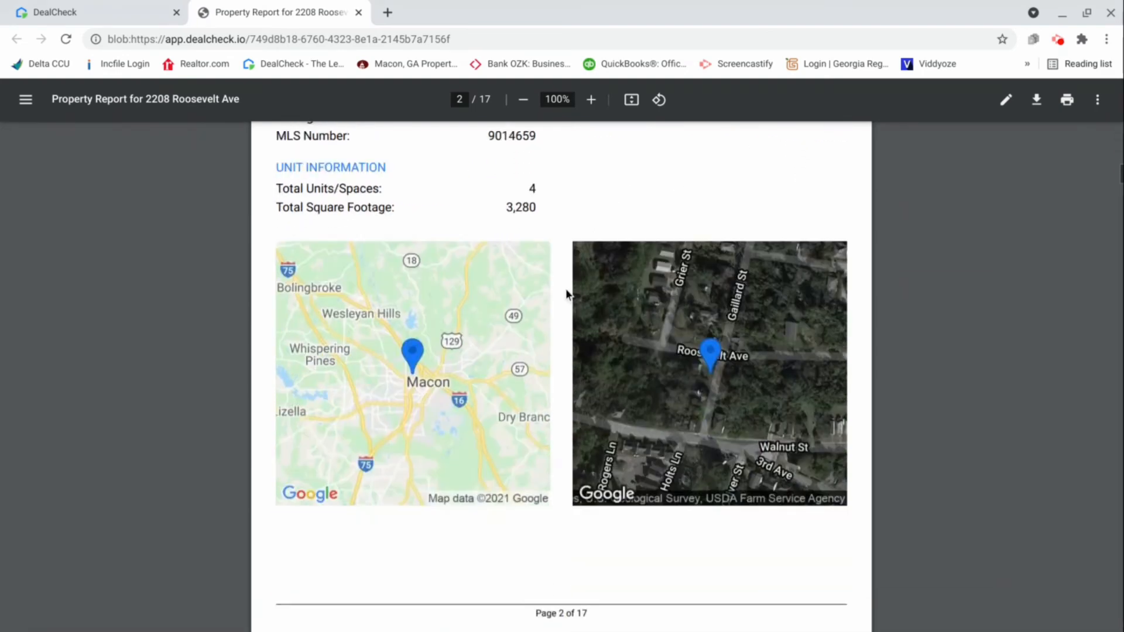
Examine the Purchase & Rehab Analysis page, highlighting the loan payments and holding period, and read on through the holding costs
scroll(555, 321, down, 1)
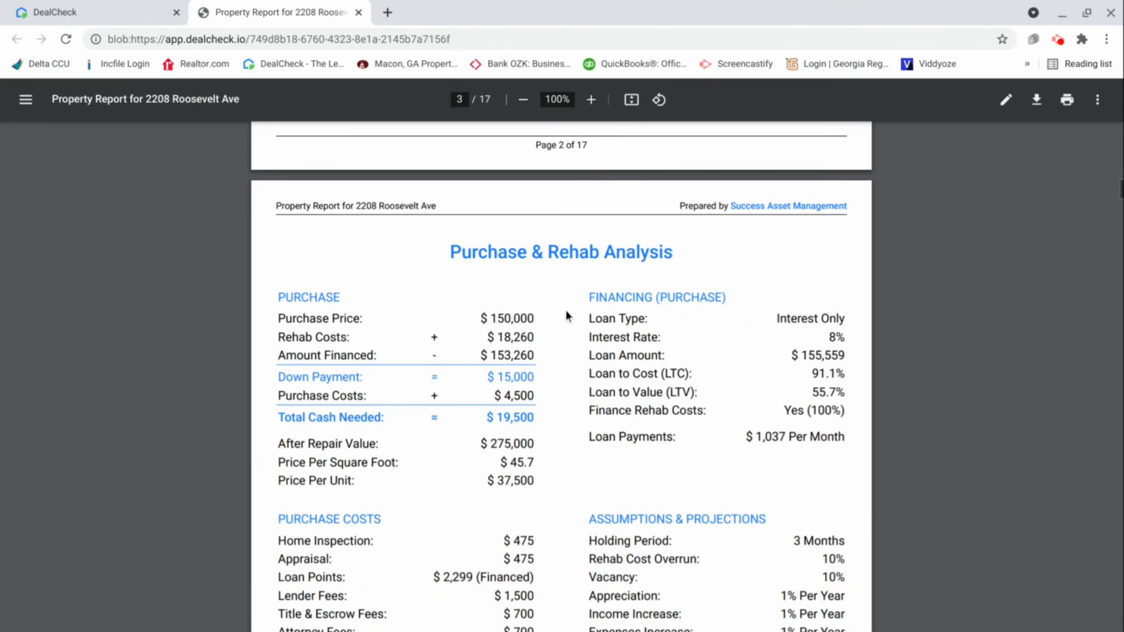
scroll(564, 290, down, 1)
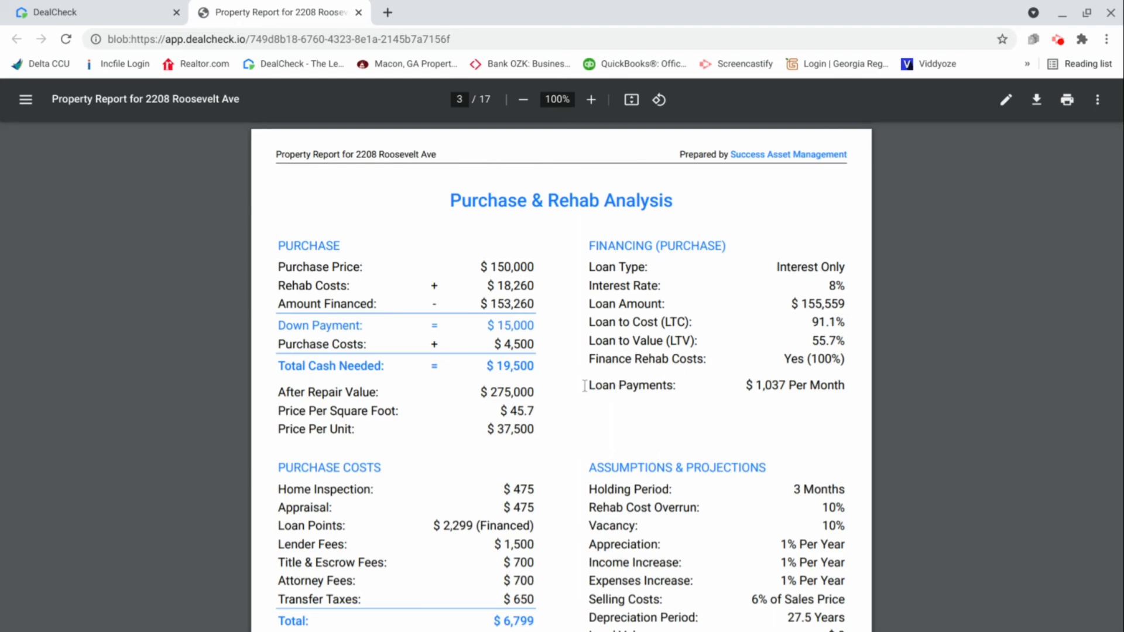
drag(585, 384, 680, 385)
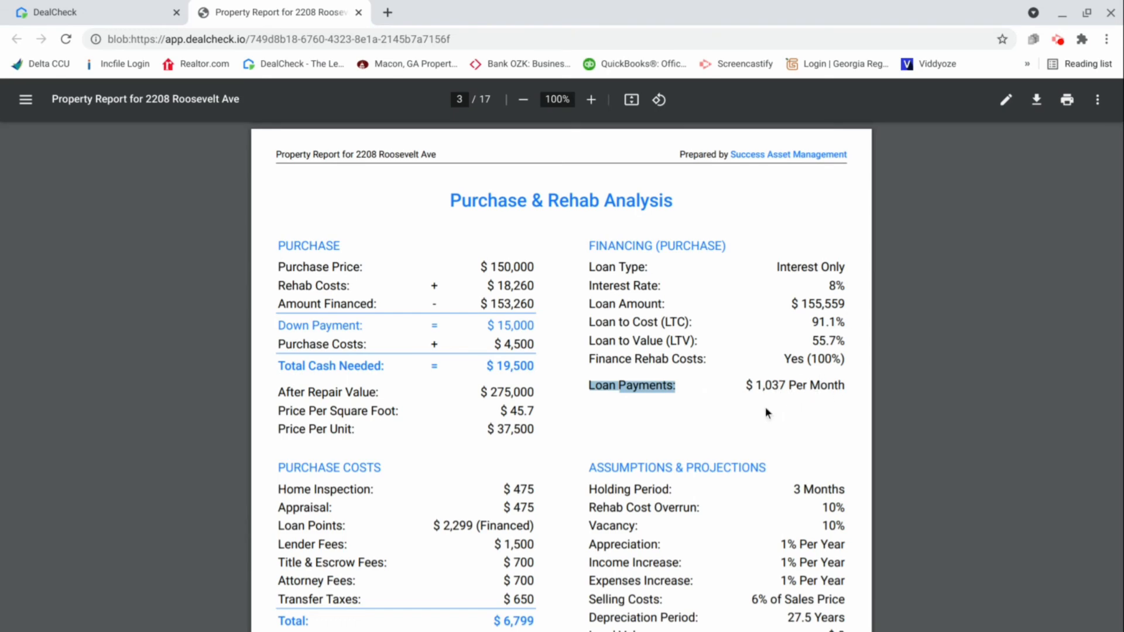
scroll(586, 392, down, 2)
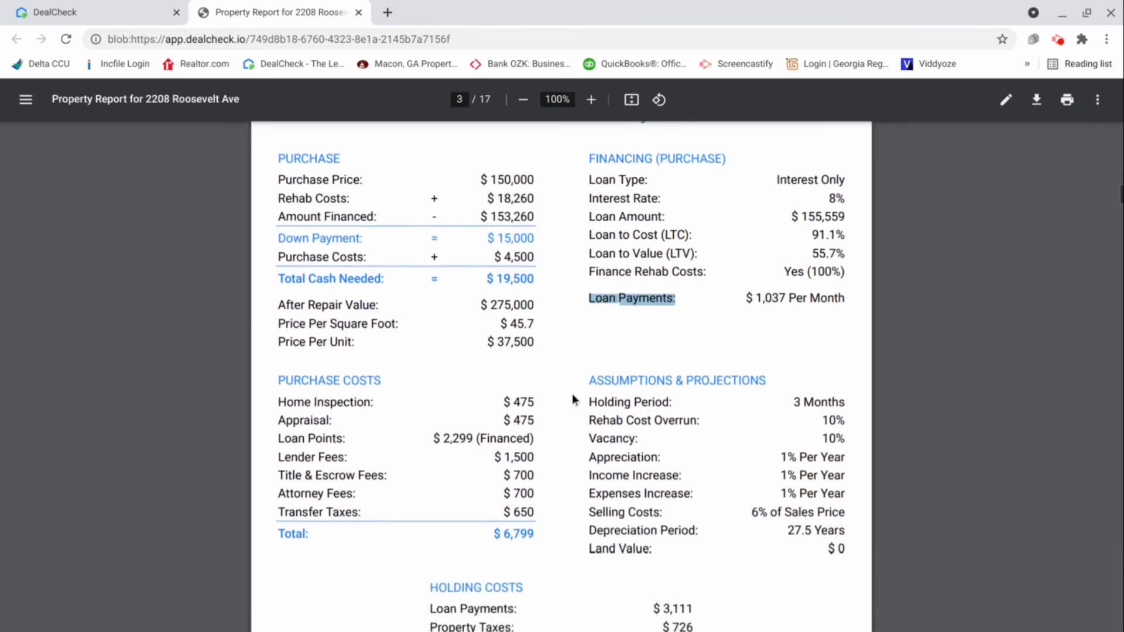
scroll(573, 399, down, 1)
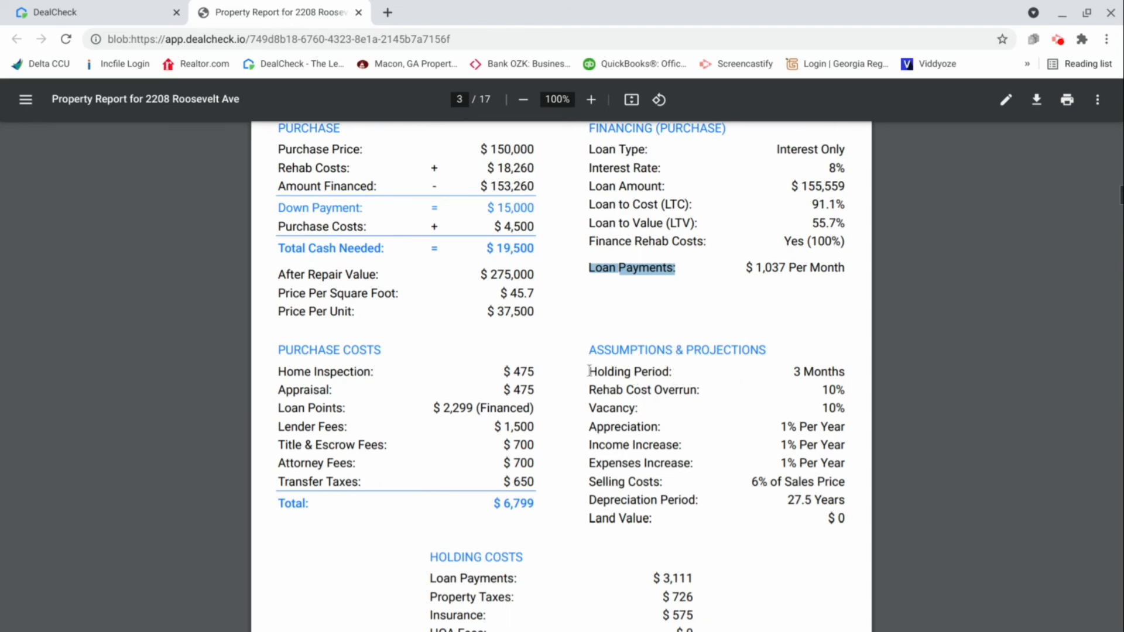
drag(589, 372, 785, 384)
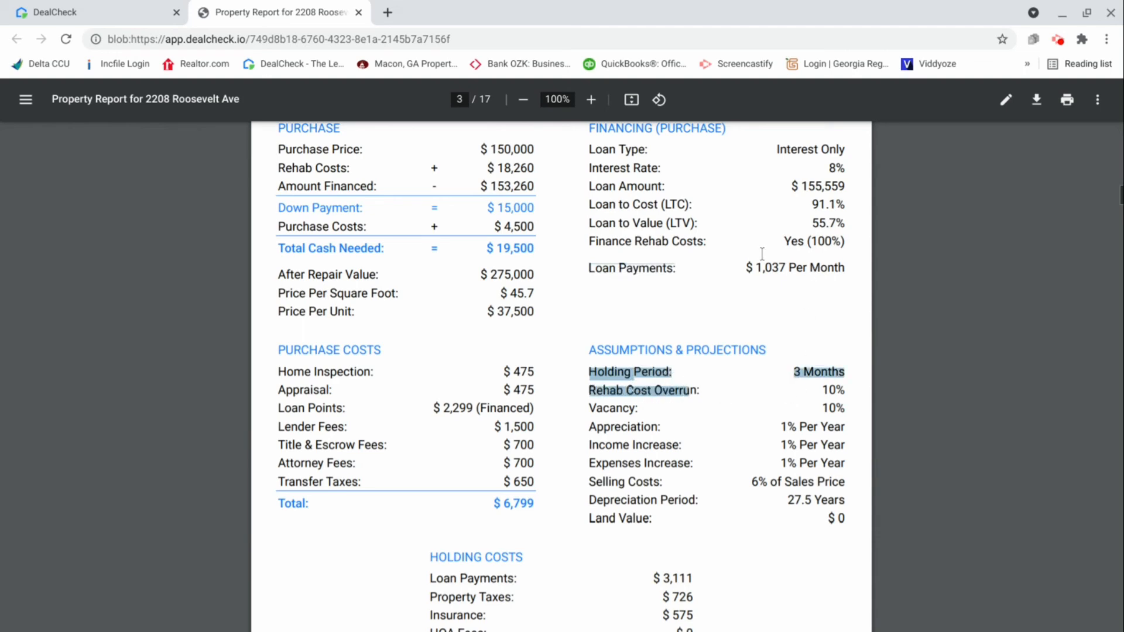
drag(747, 268, 849, 274)
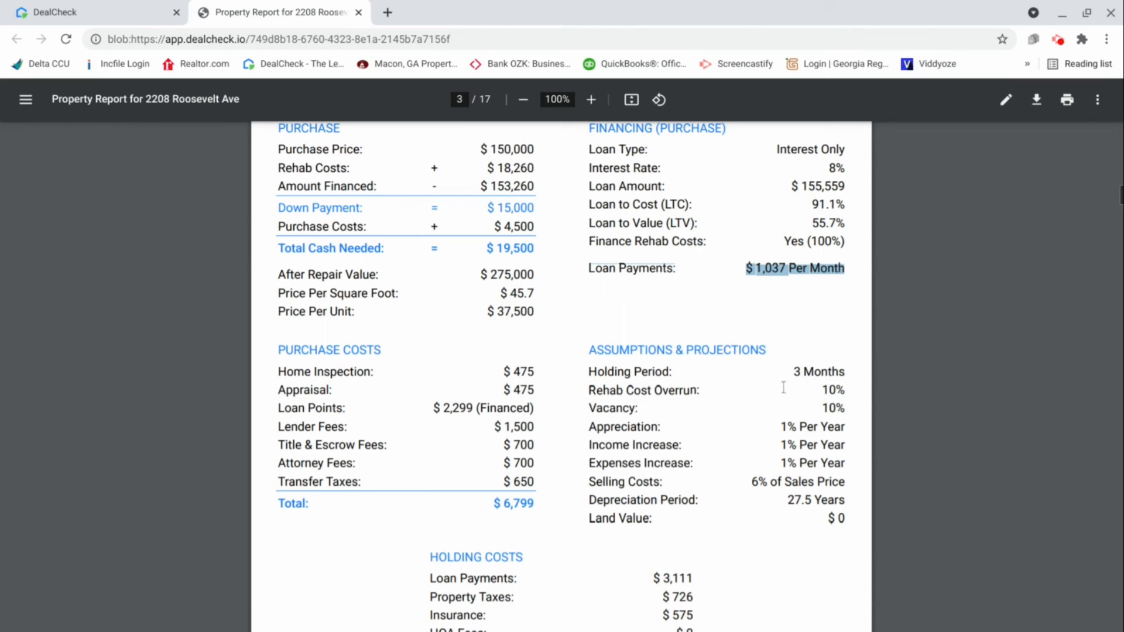
scroll(784, 388, down, 3)
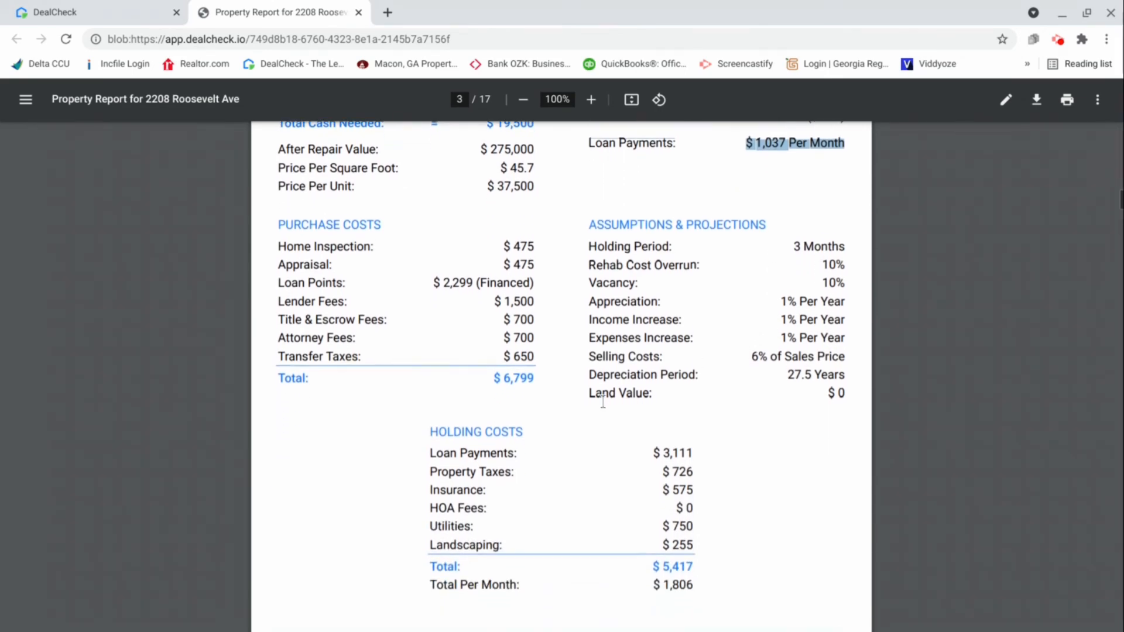
scroll(603, 402, down, 5)
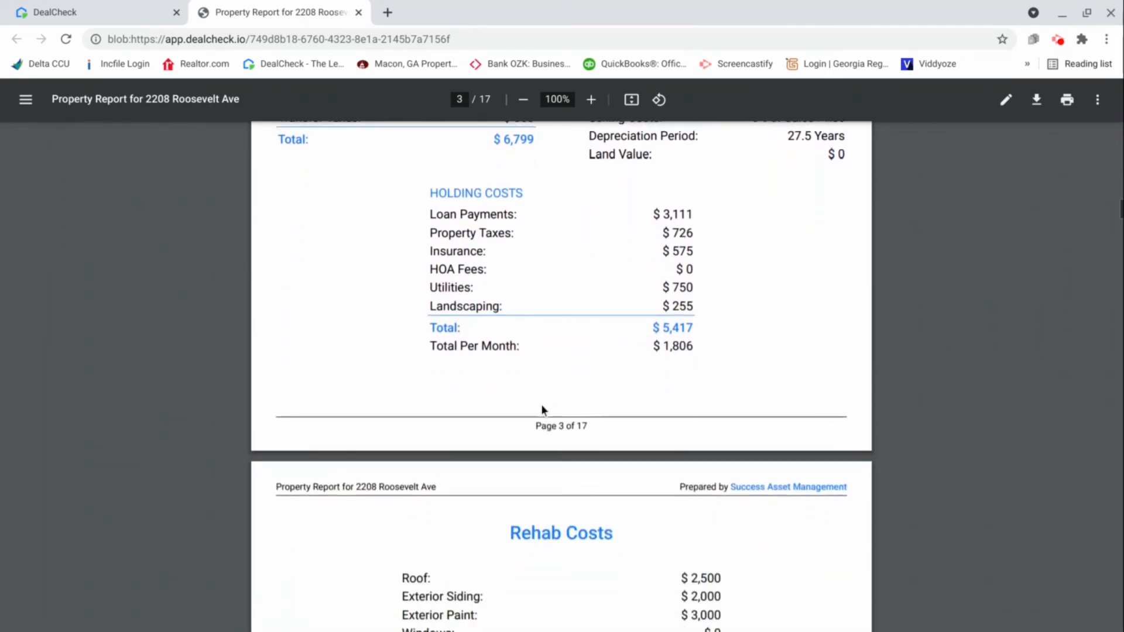
Examine the itemized Rehab Costs page of the report, including the cost overrun and total
scroll(541, 408, down, 5)
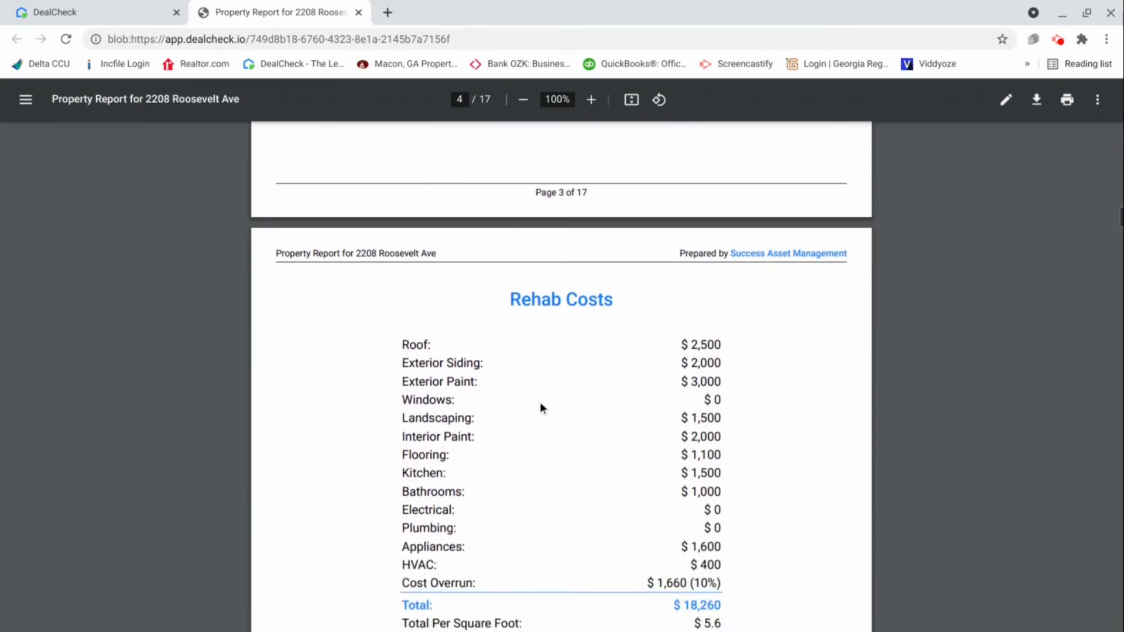
scroll(540, 404, down, 3)
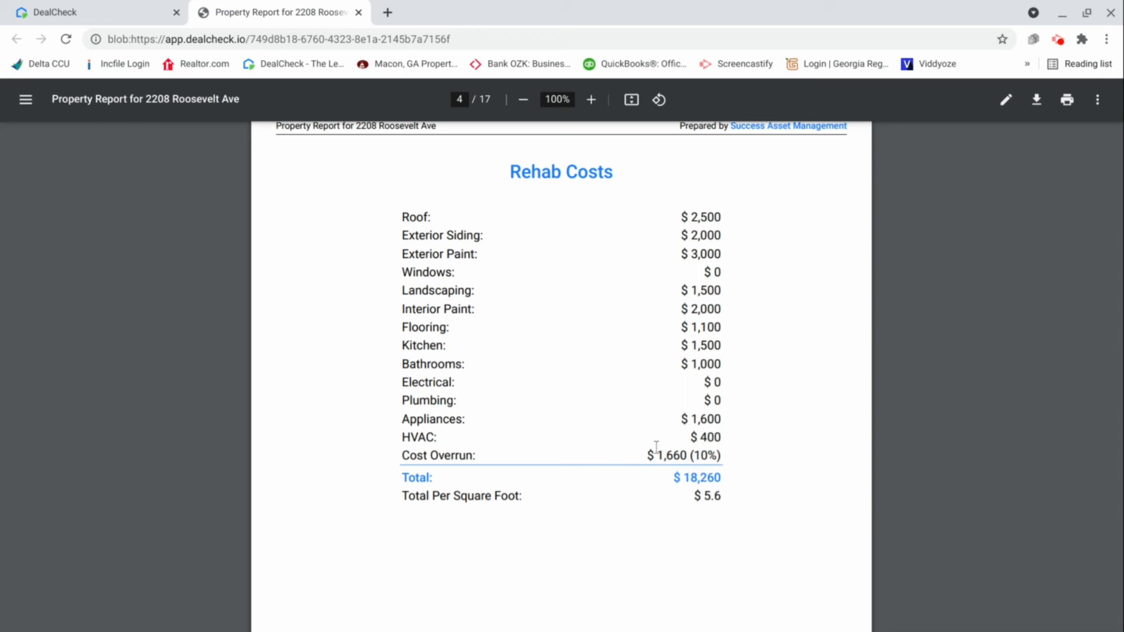
scroll(587, 455, down, 9)
Examine the Refinance Analysis & Returns page and highlight the refinance cash-out amount
scroll(560, 446, down, 4)
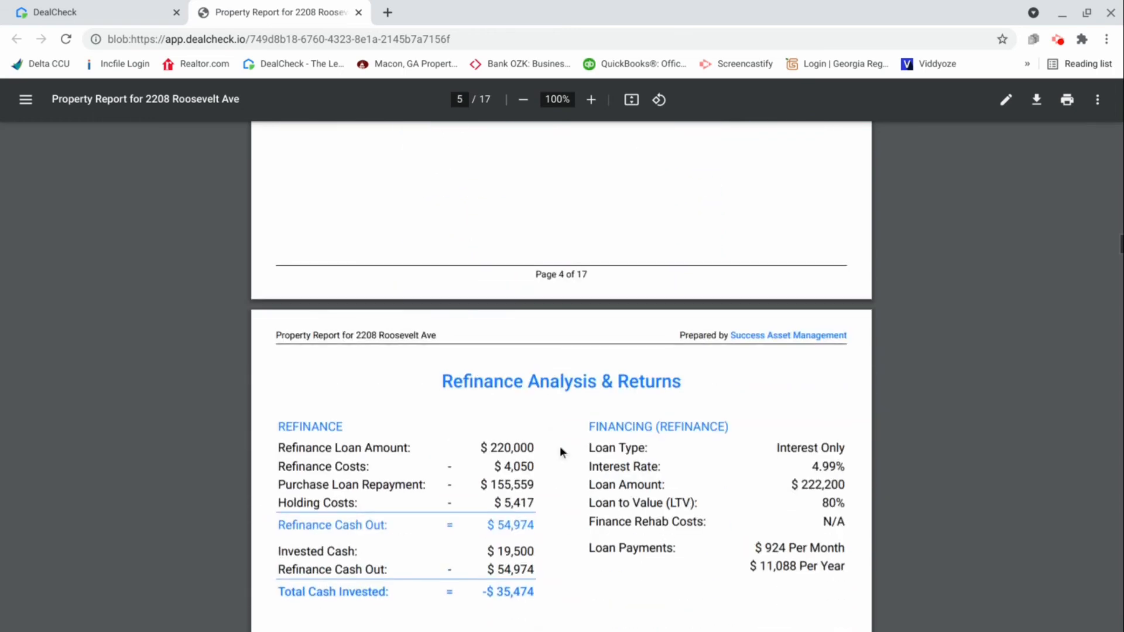
scroll(556, 439, down, 1)
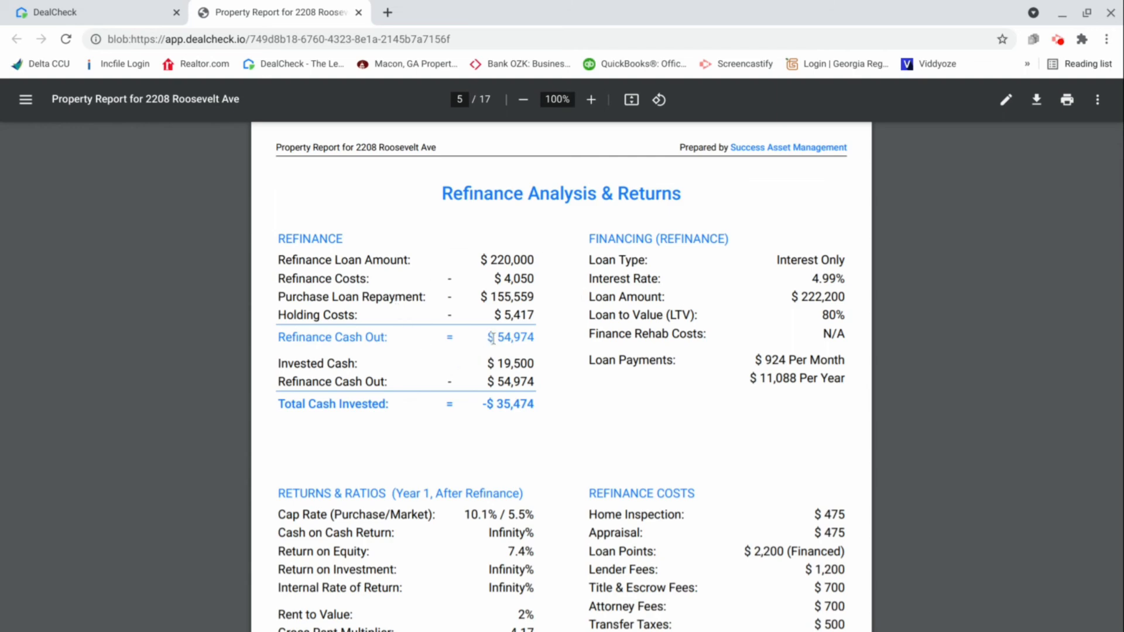
drag(492, 337, 544, 342)
drag(544, 338, 542, 337)
Recheck the deal summary on the cover page, and examine the refinance page's total cash invested and returns and ratios
scroll(538, 408, up, 20)
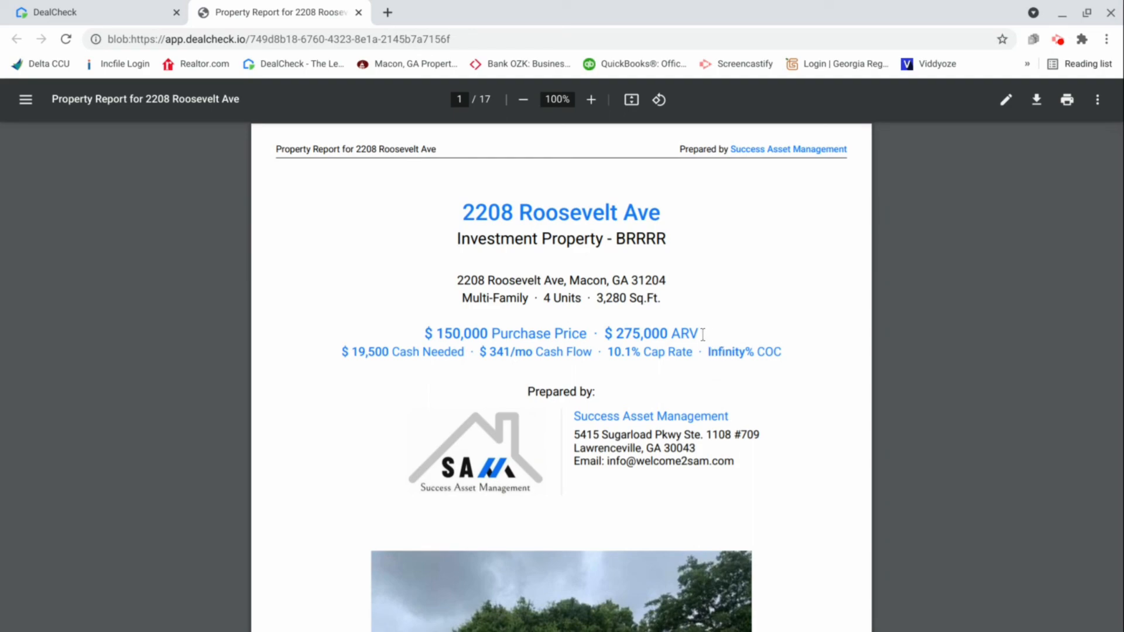
scroll(726, 360, down, 20)
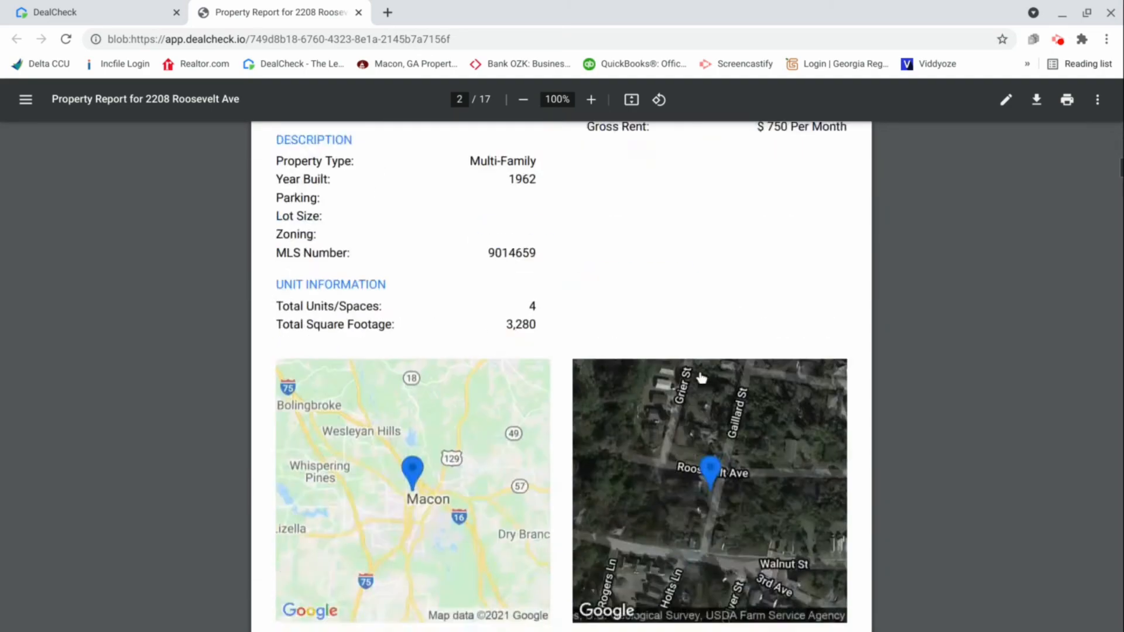
scroll(674, 395, down, 18)
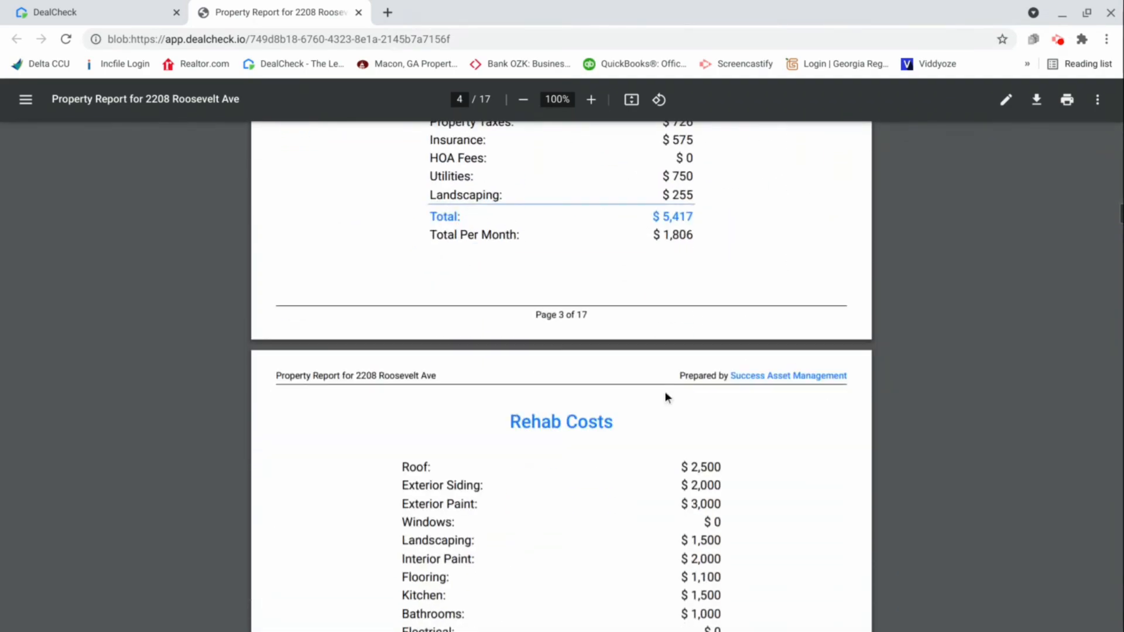
scroll(652, 391, down, 9)
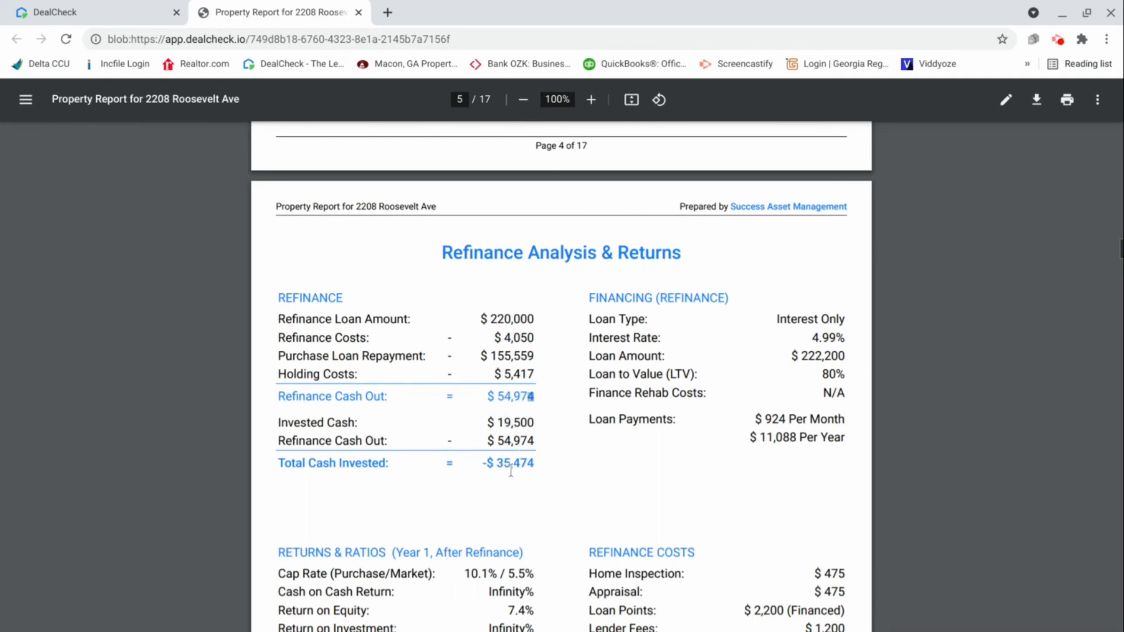
drag(539, 463, 490, 466)
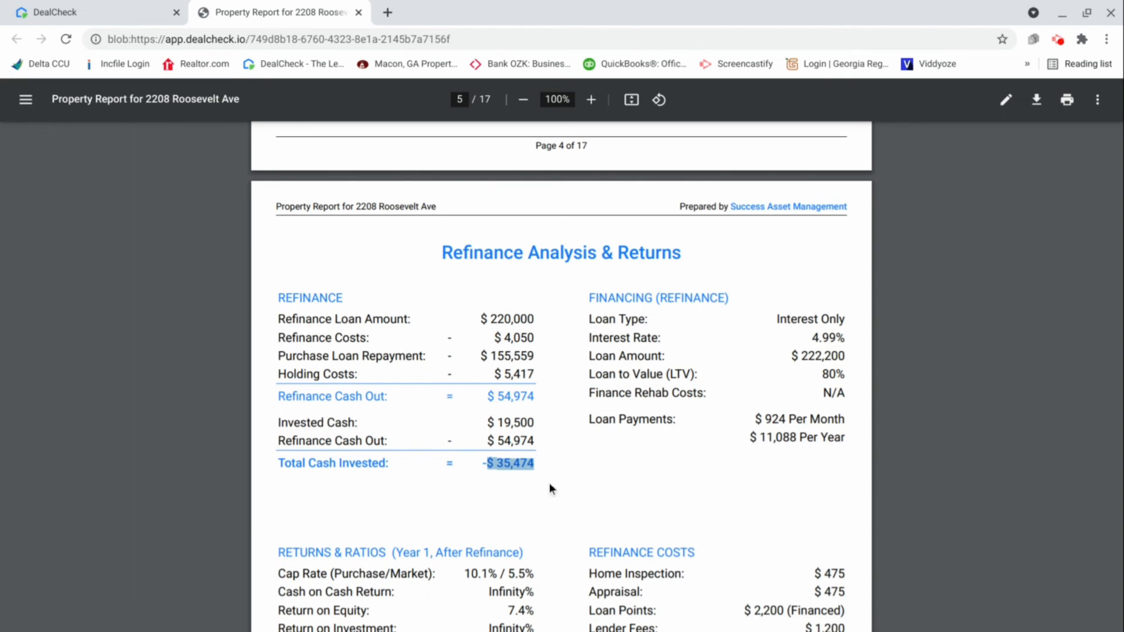
scroll(575, 463, down, 9)
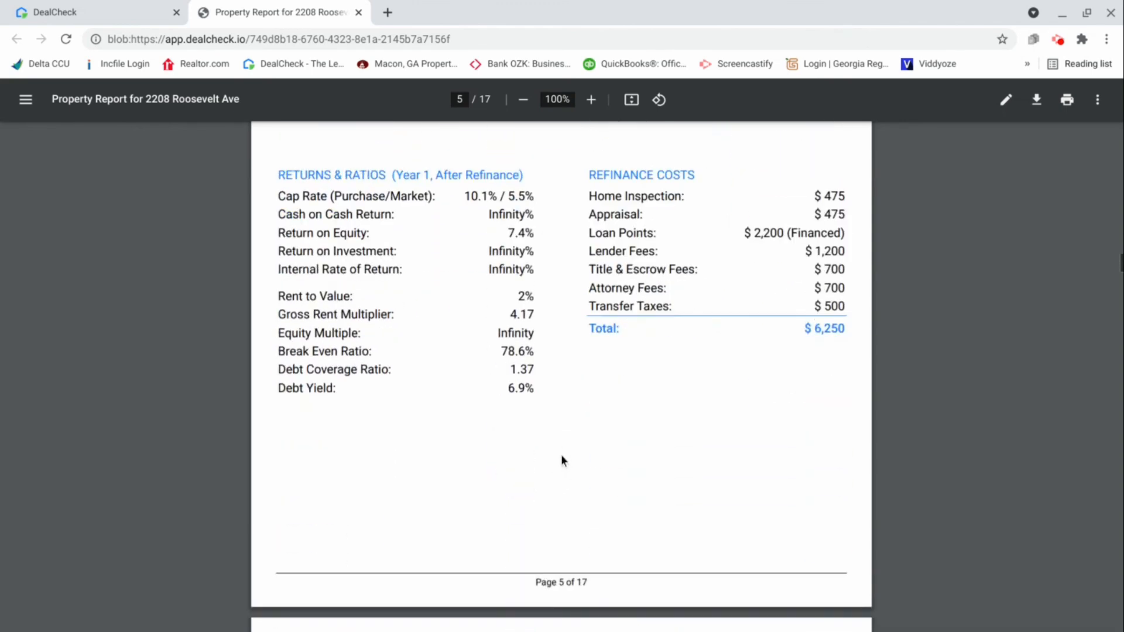
Examine the report's Cash Flow page for year 1 after refinance and the income and expenses in the Buy & Hold Projections
scroll(560, 459, down, 6)
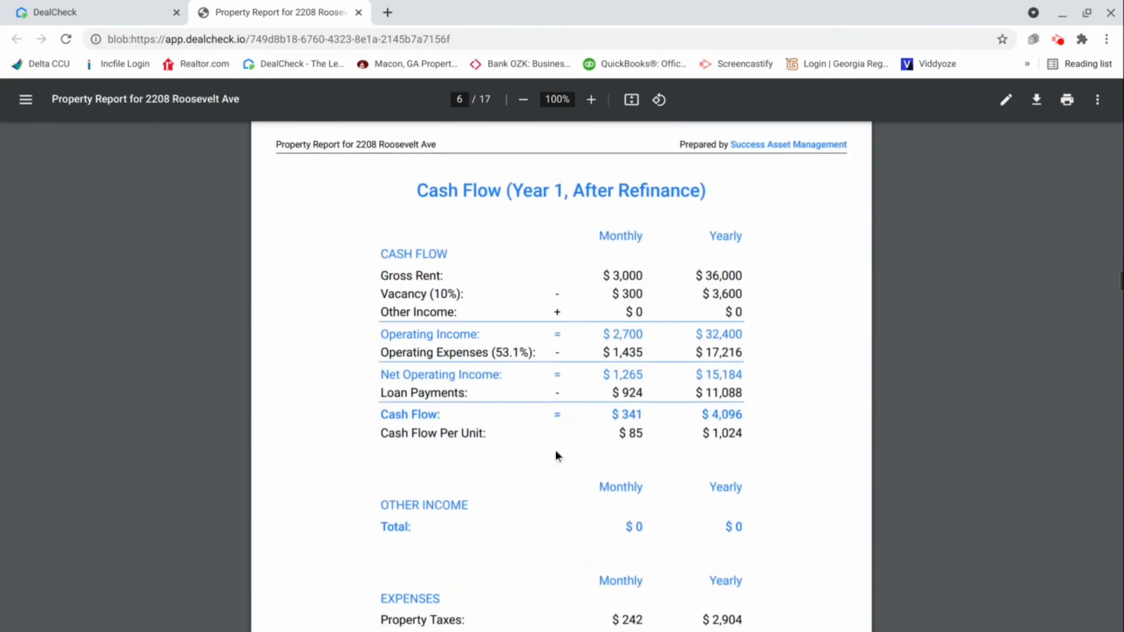
scroll(569, 324, down, 9)
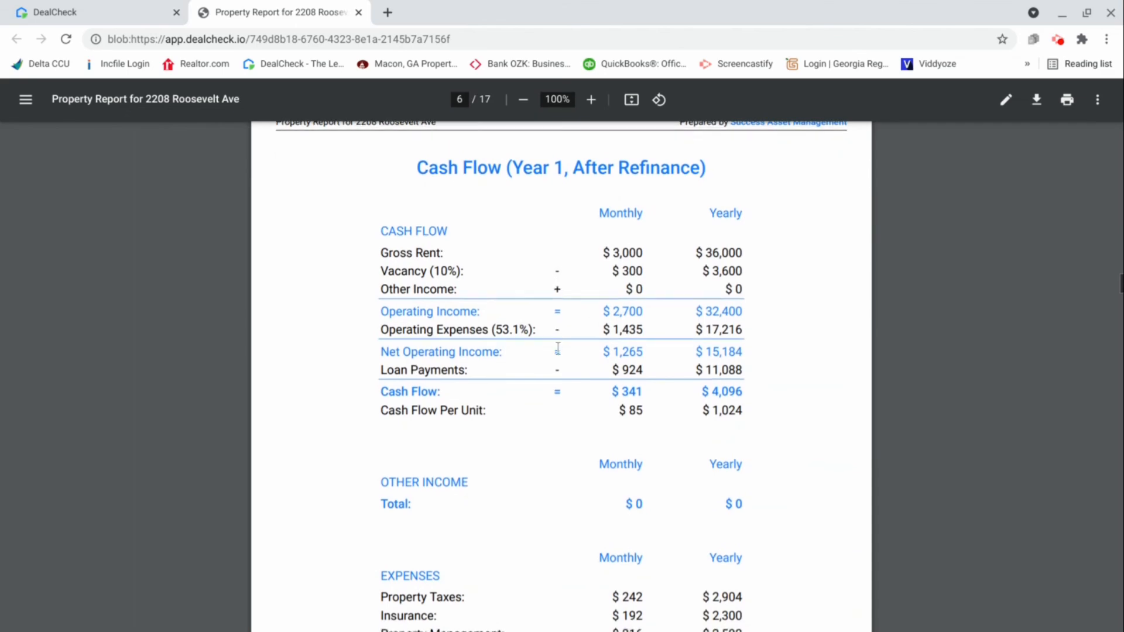
scroll(544, 375, down, 3)
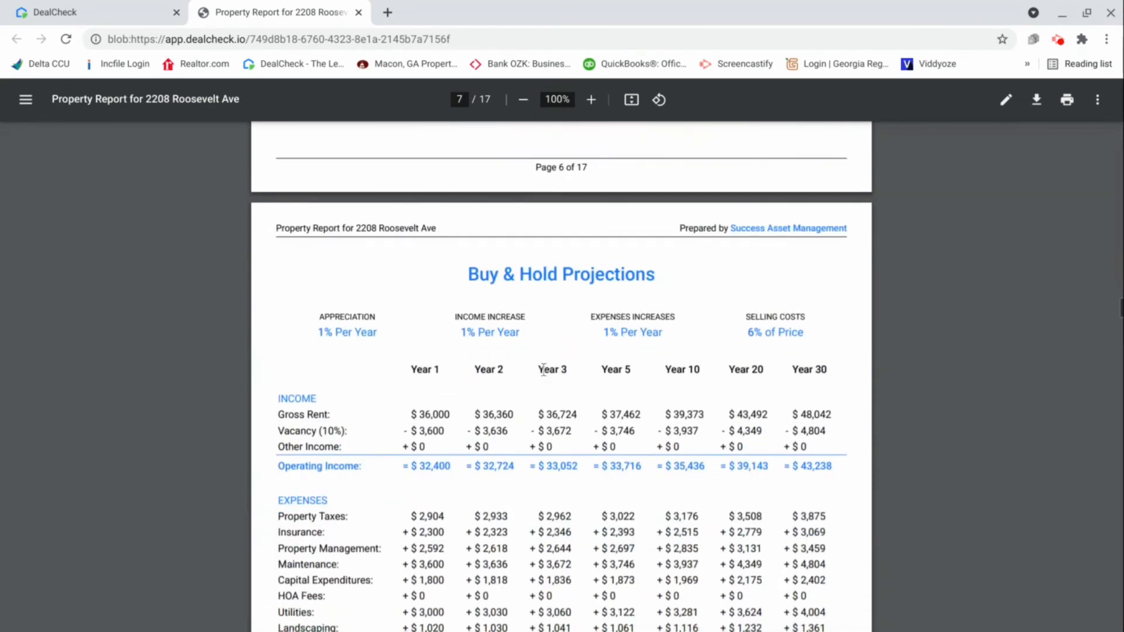
scroll(553, 313, down, 1)
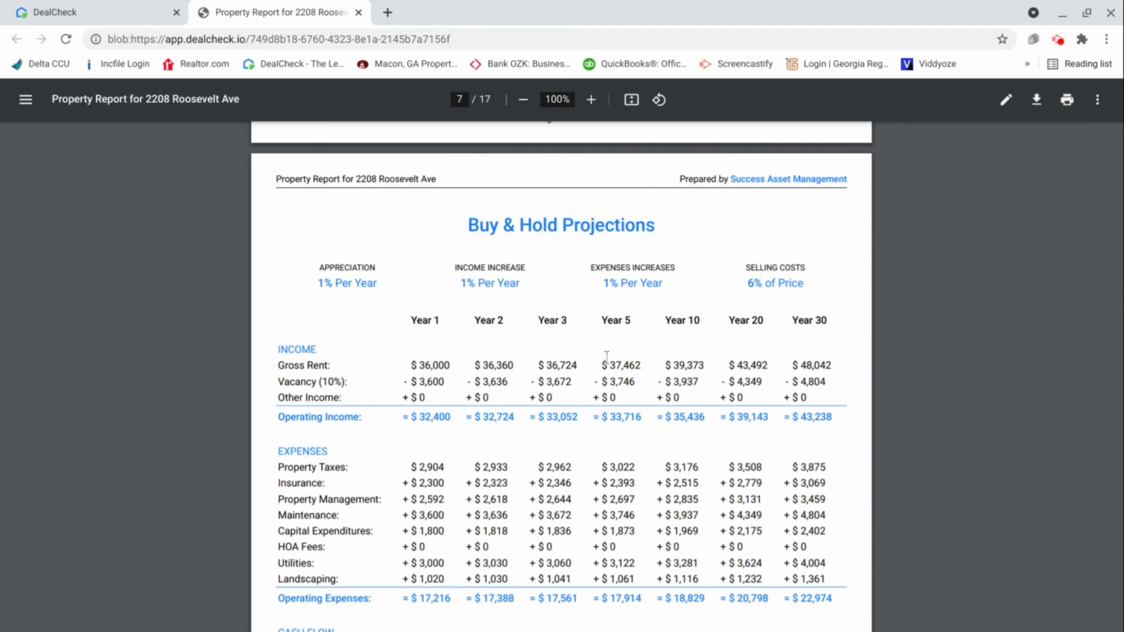
Return to the report's cover page and review the deal summary with purchase price, ARV, cash needed and cash flow
scroll(595, 362, up, 1)
scroll(595, 359, up, 10)
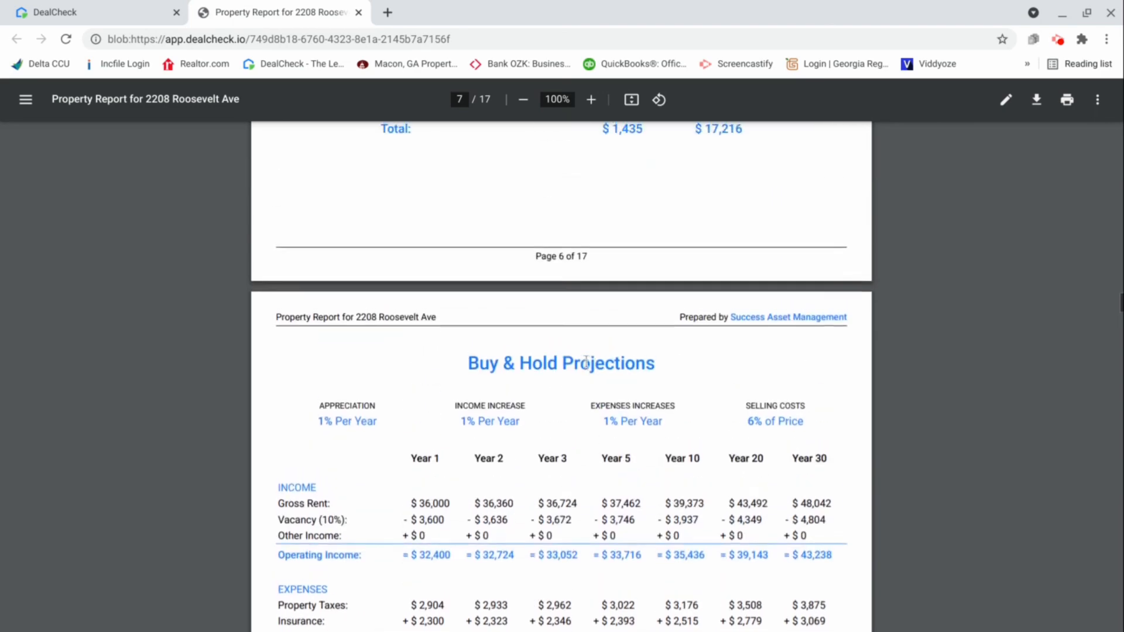
scroll(562, 351, up, 20)
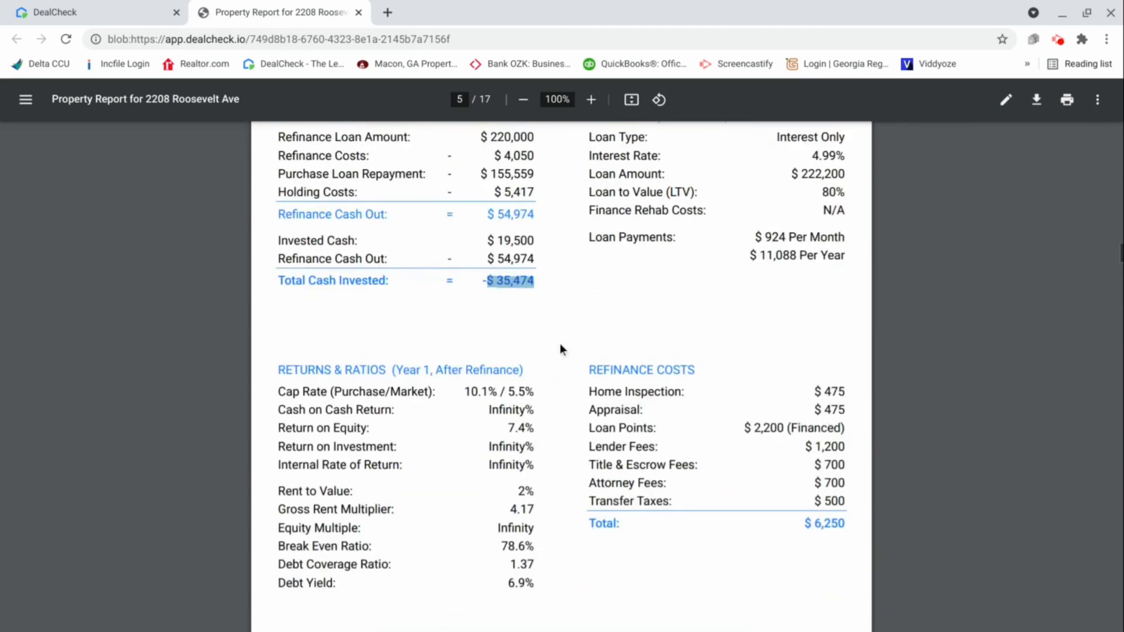
scroll(557, 338, up, 17)
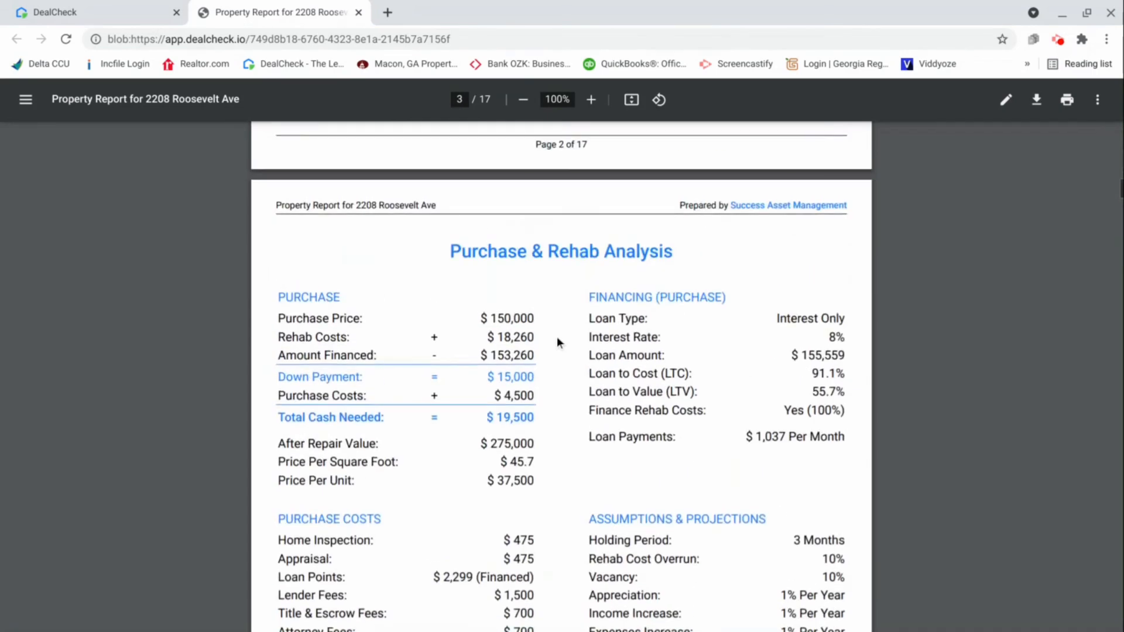
scroll(549, 331, up, 12)
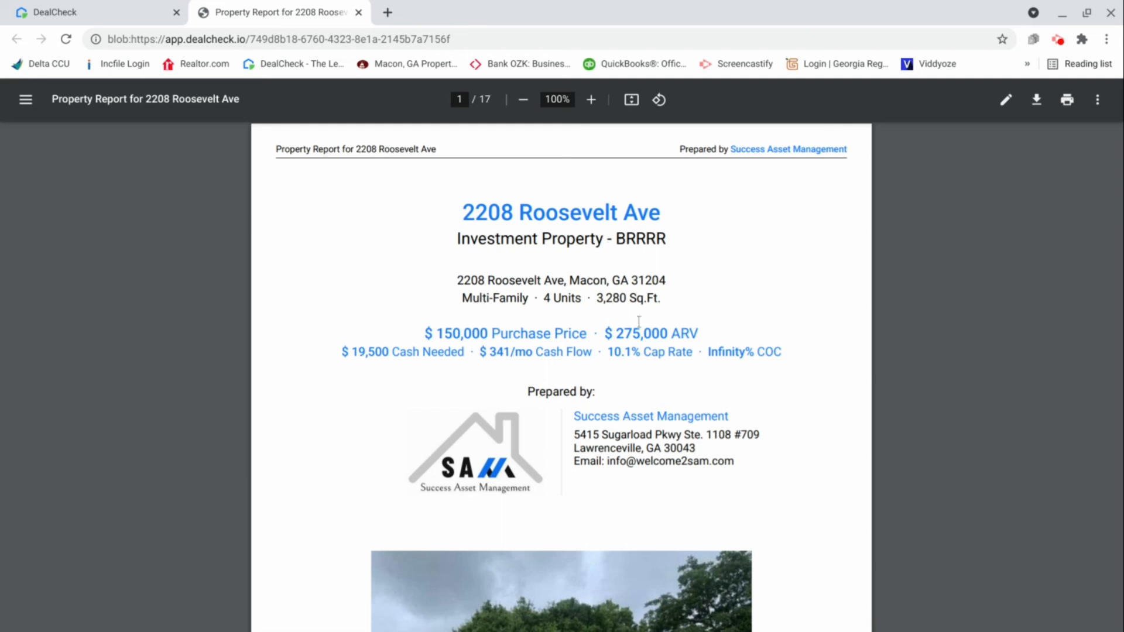
click(1058, 45)
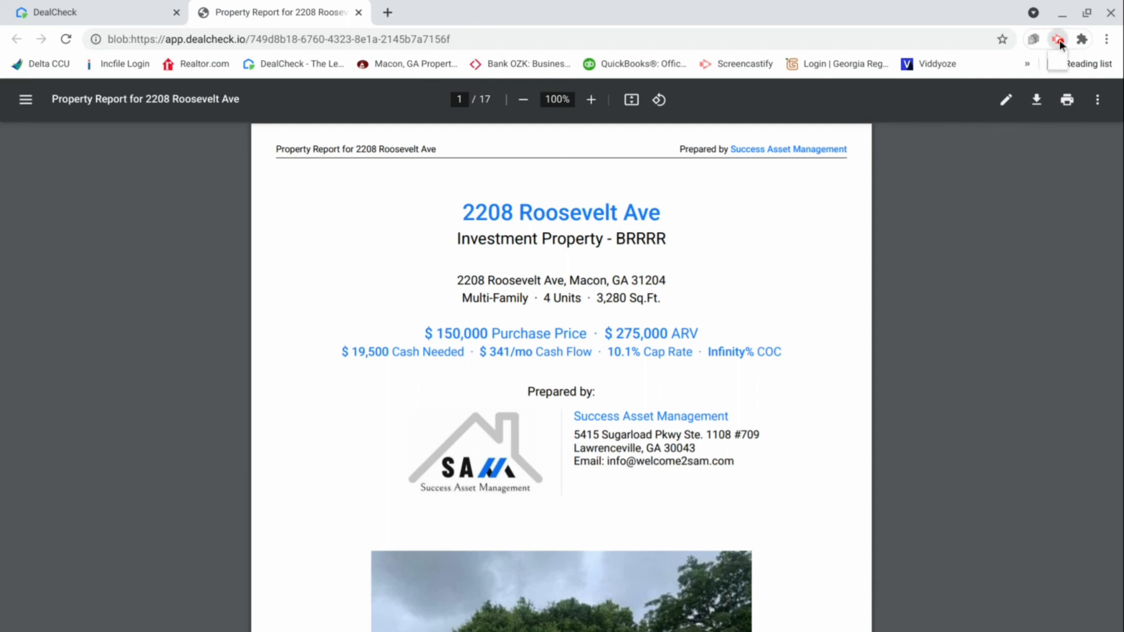